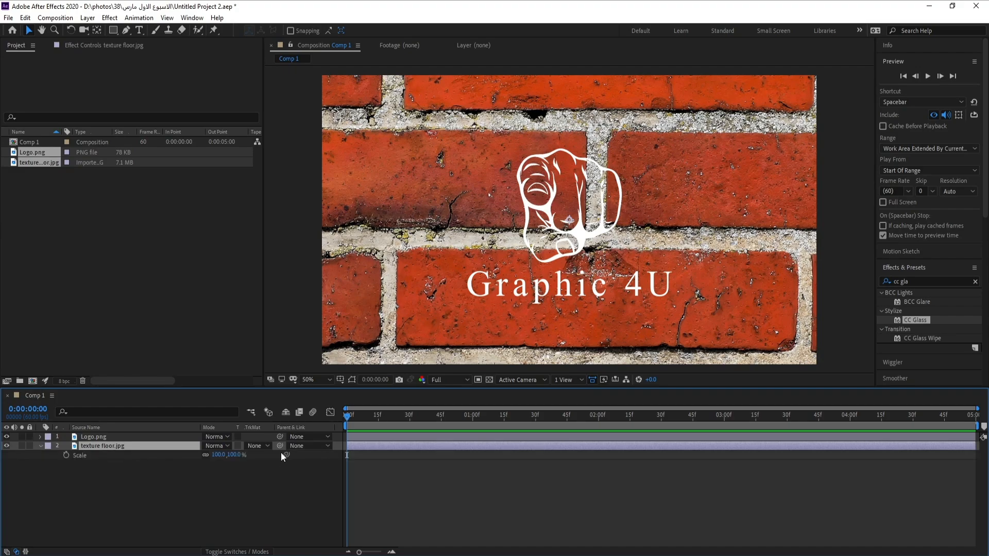
Scale the texture floor layer down to 32%.
drag(220, 456, 193, 463)
click(175, 504)
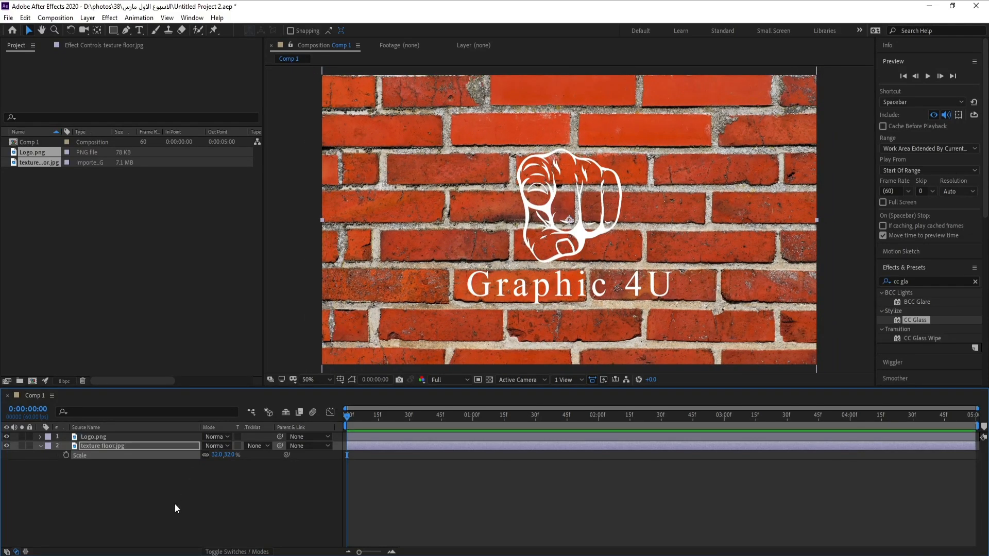
Scale the Logo layer up to 164%.
click(102, 438)
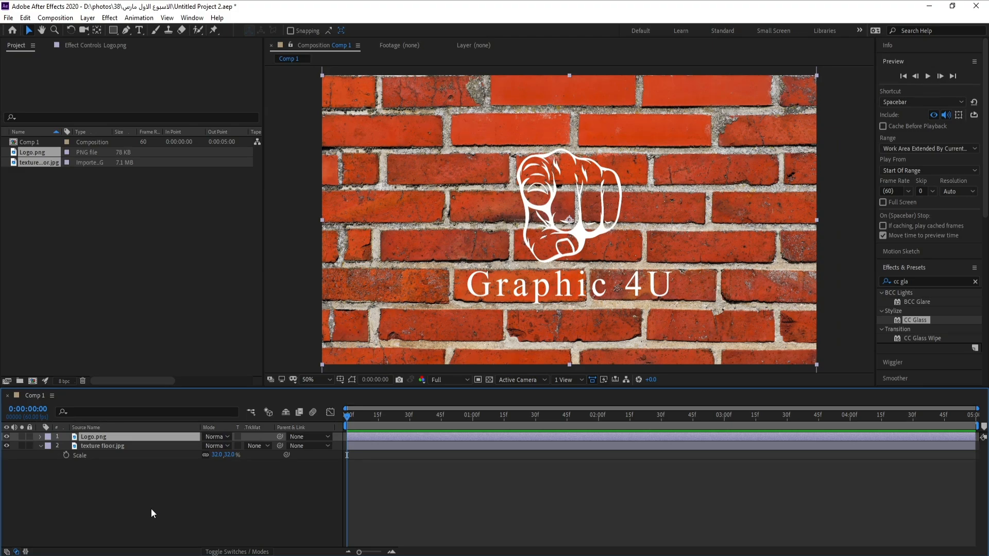
key(s)
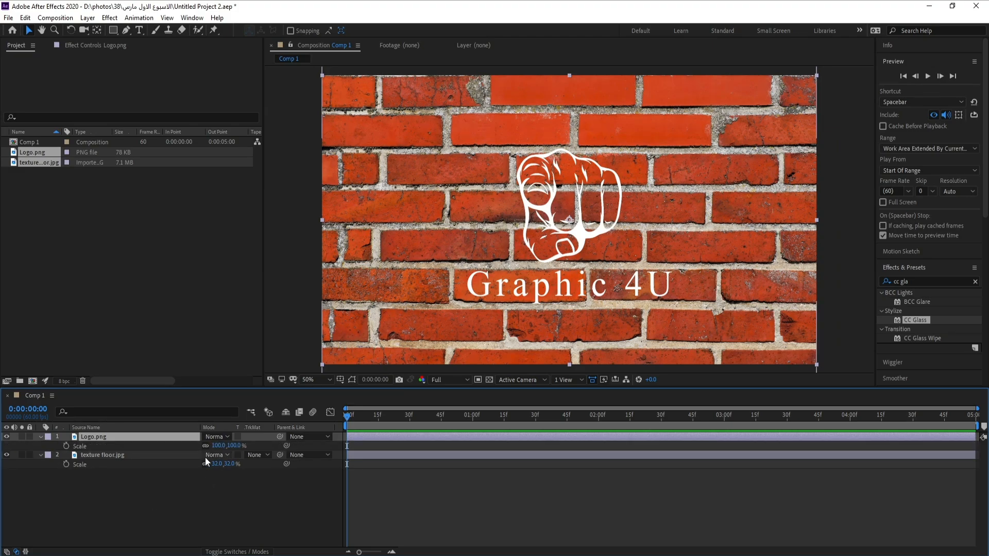
drag(218, 446, 252, 445)
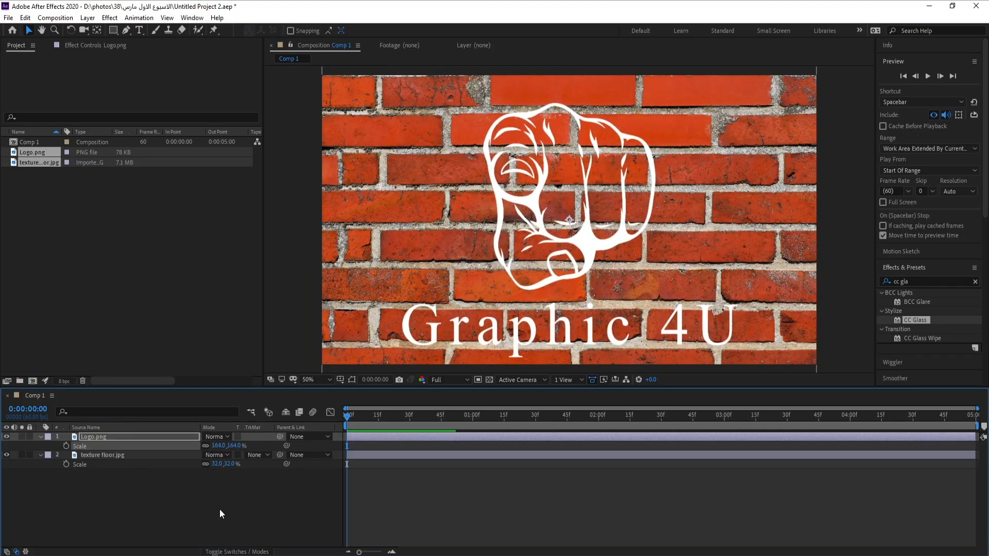
Collapse the layer properties and duplicate both the Logo and texture floor layers.
click(41, 447)
click(42, 450)
click(42, 450)
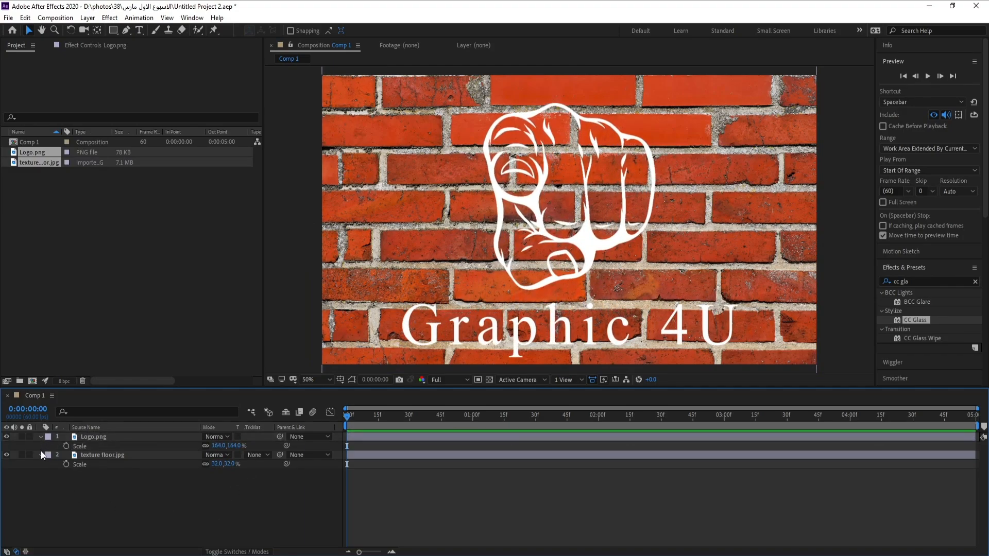
click(41, 438)
click(41, 447)
click(41, 447)
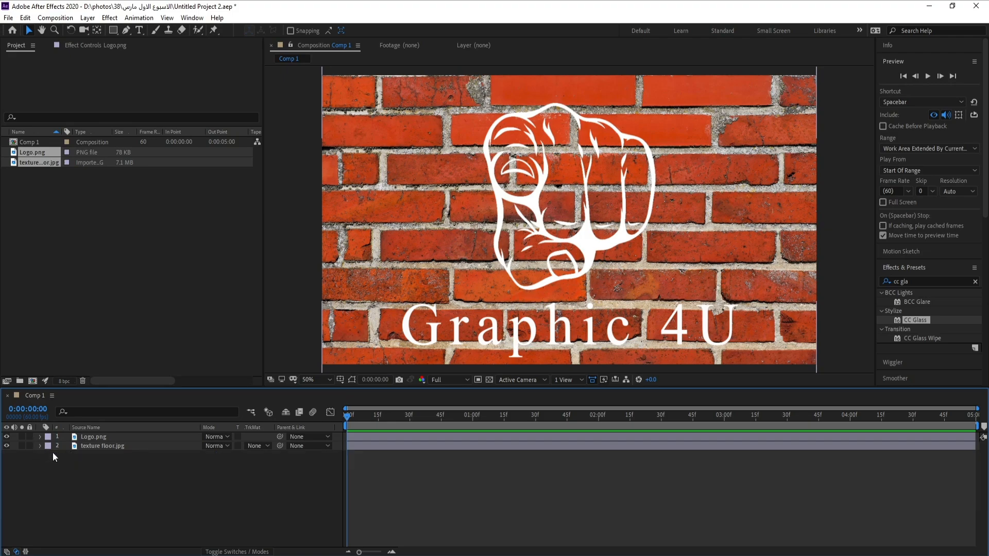
click(108, 447)
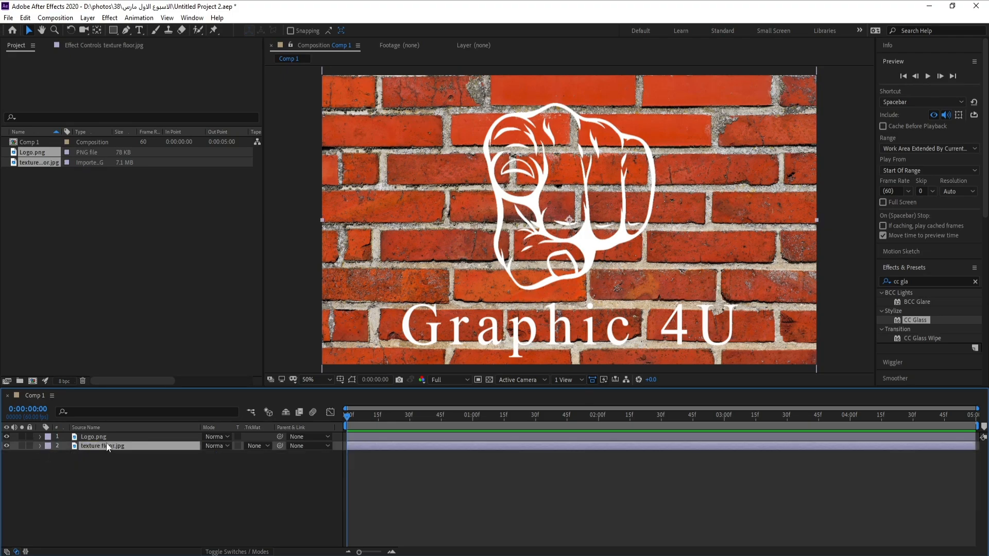
shift+click(107, 437)
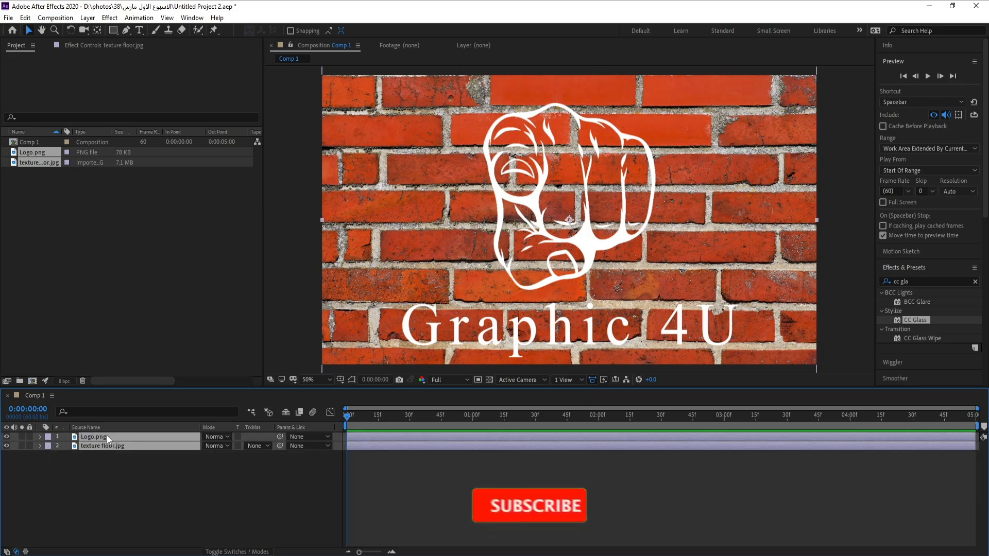
key(ctrl+d)
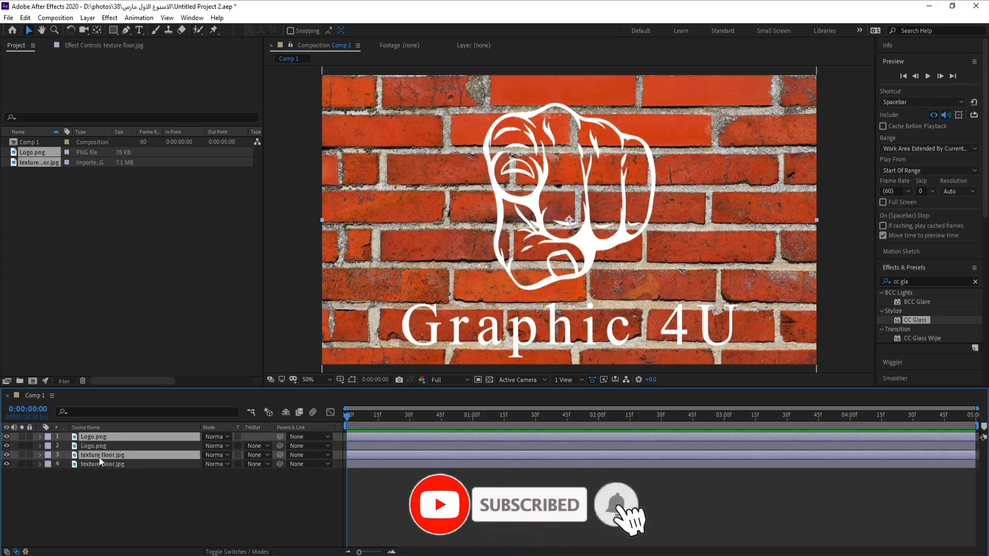
Move one texture floor copy to second position and hide the top Logo and texture floor layers.
drag(99, 456, 99, 446)
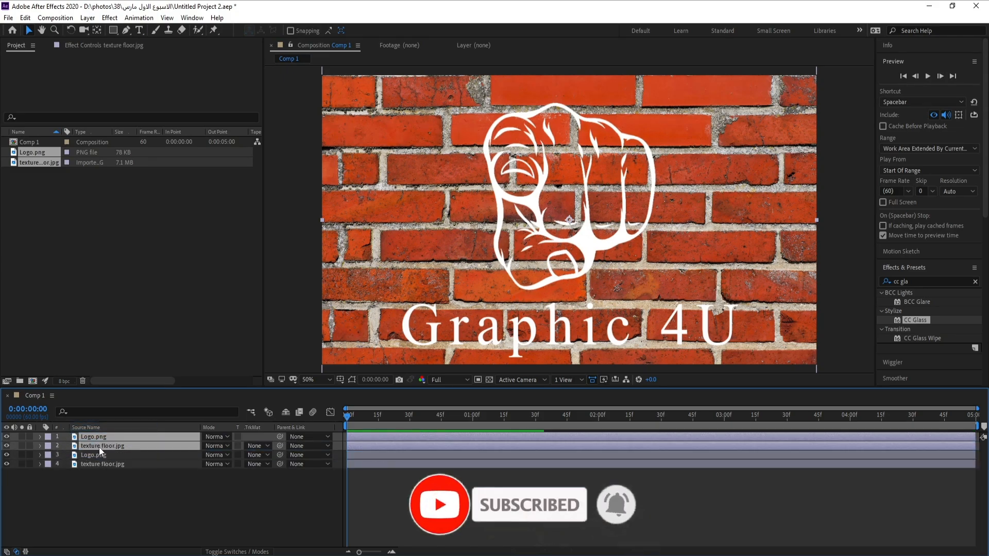
click(6, 447)
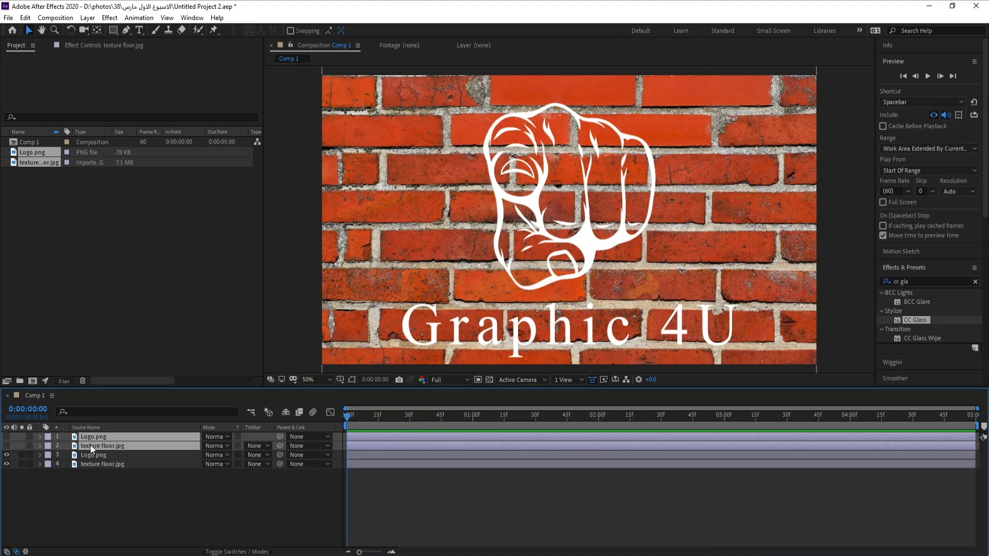
Apply the Tint effect to the bottom texture floor layer.
click(104, 499)
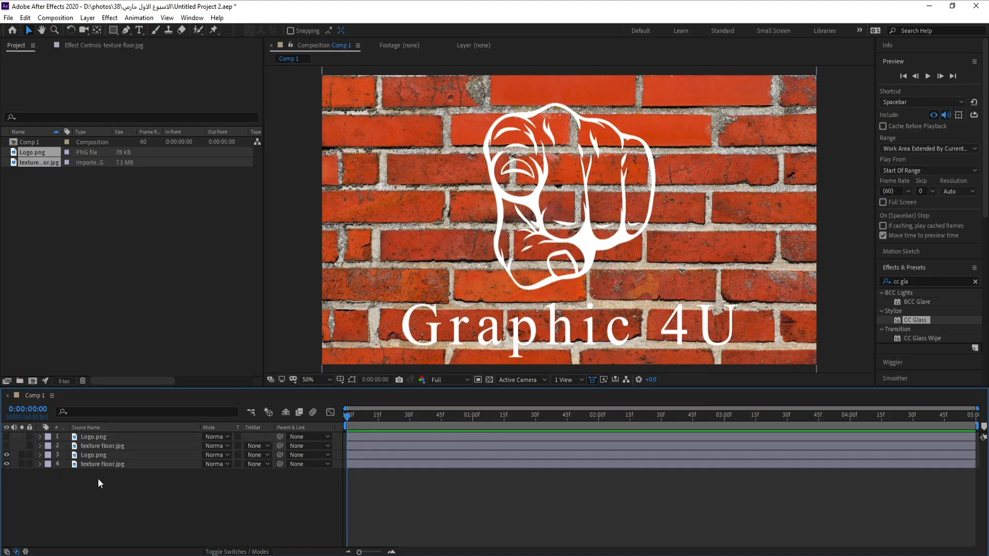
click(96, 464)
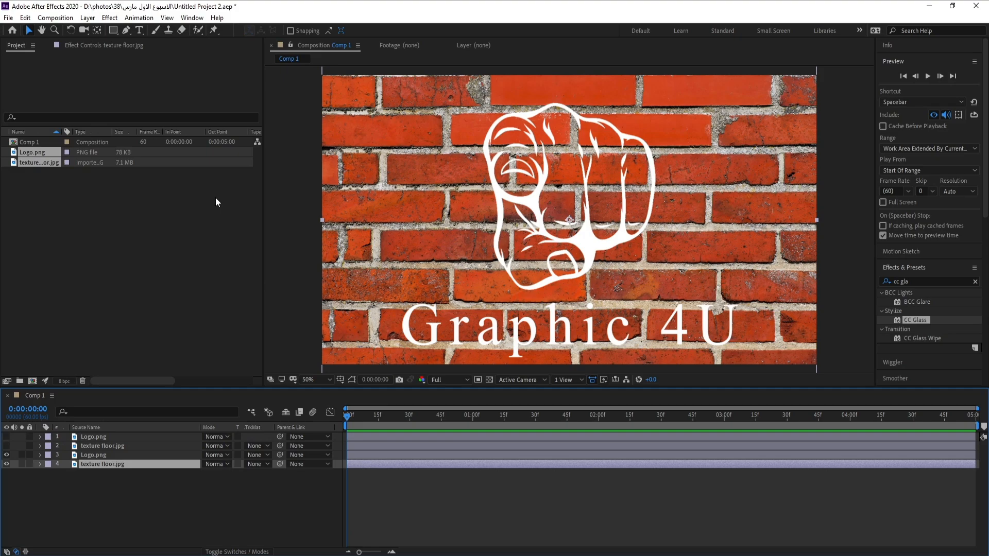
click(110, 17)
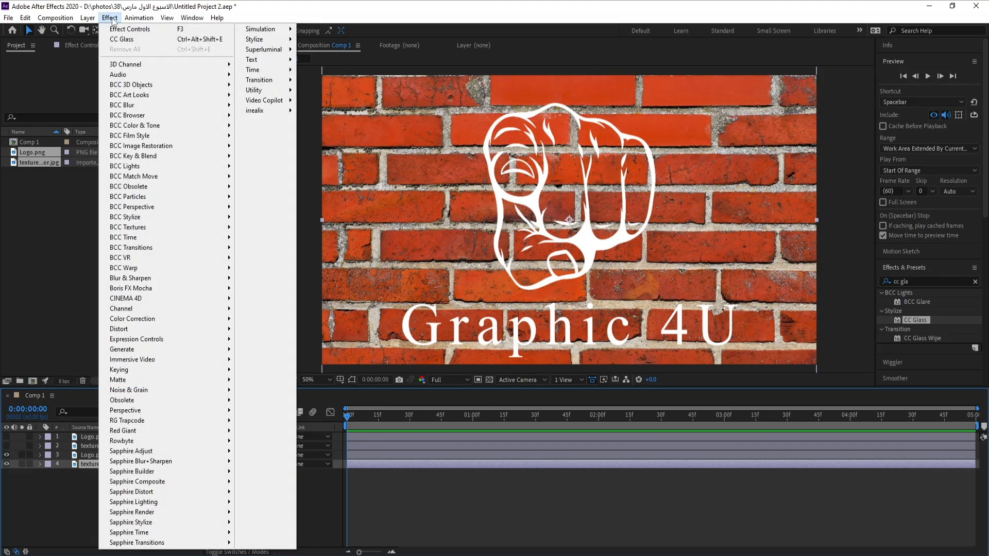
mouse_move(216, 319)
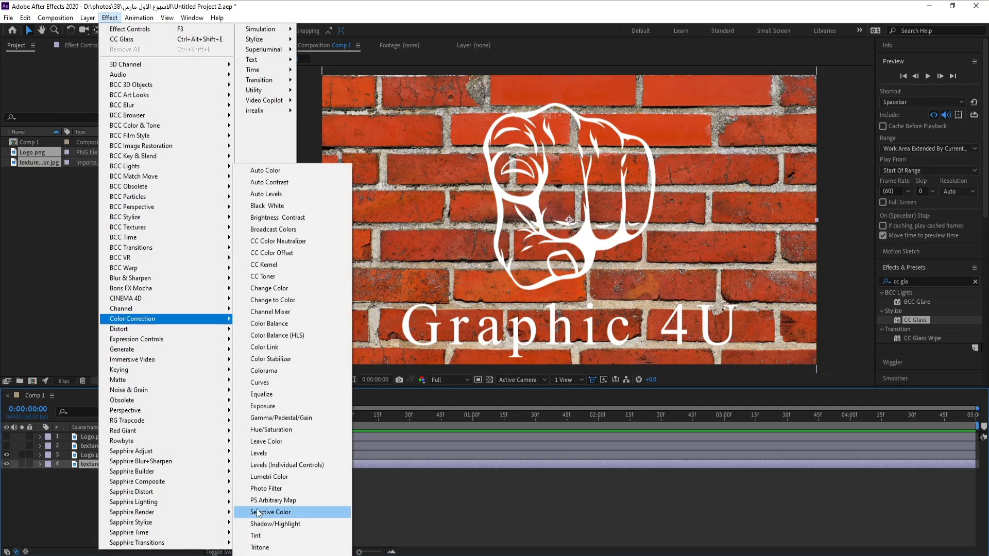
click(267, 537)
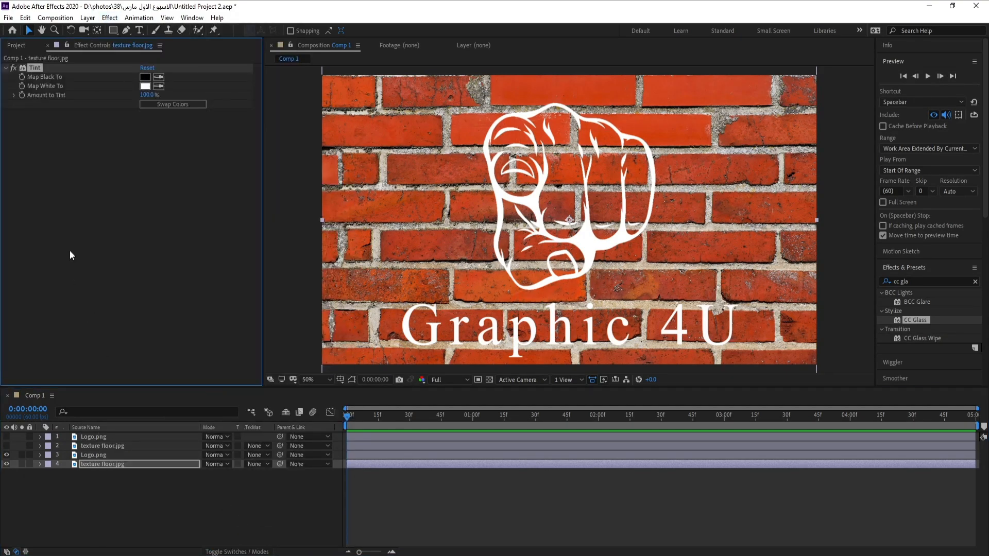
Set Tint's Map White To color to dark gray 262626.
click(145, 86)
drag(138, 195, 48, 235)
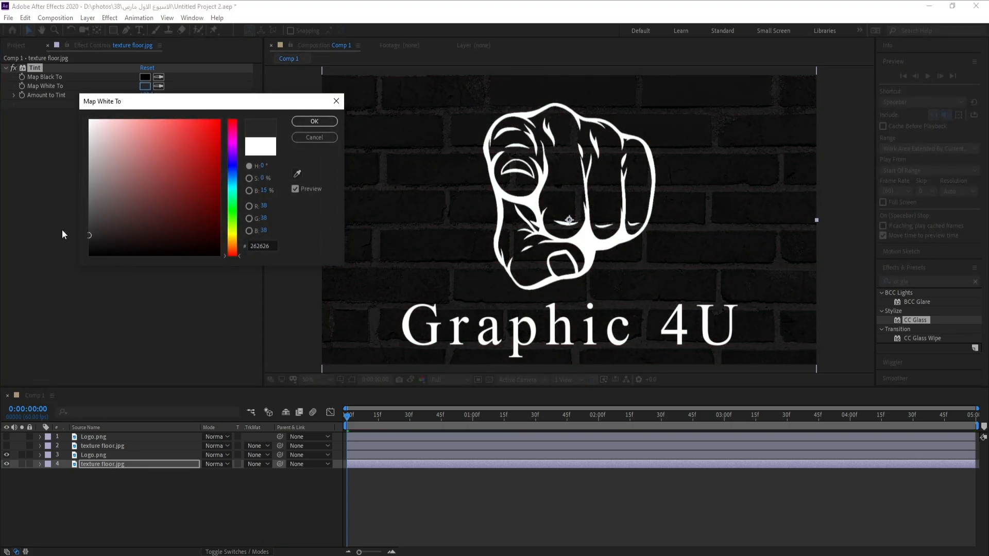
click(314, 121)
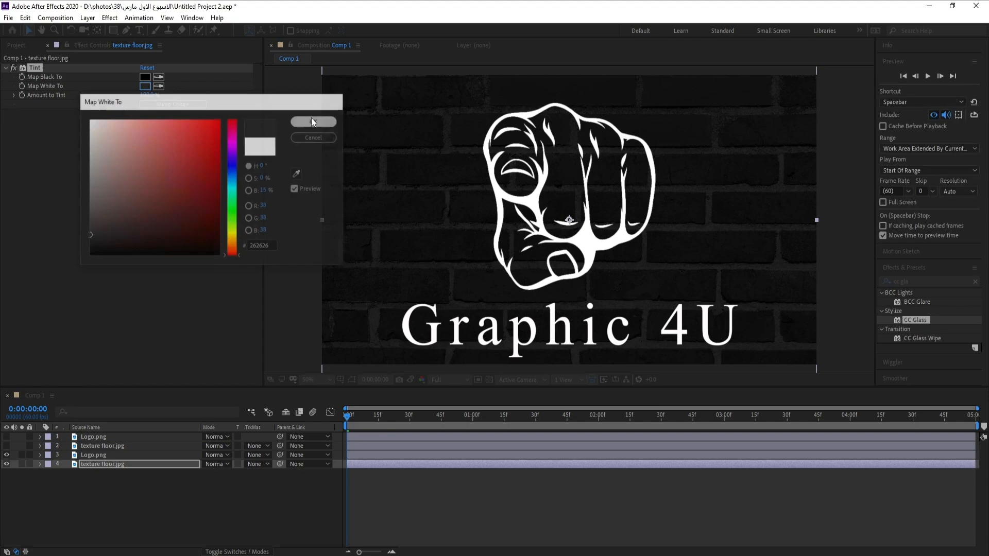
Add a Curves effect to the texture layer and bend the curve downward to darken it.
click(110, 17)
mouse_move(163, 322)
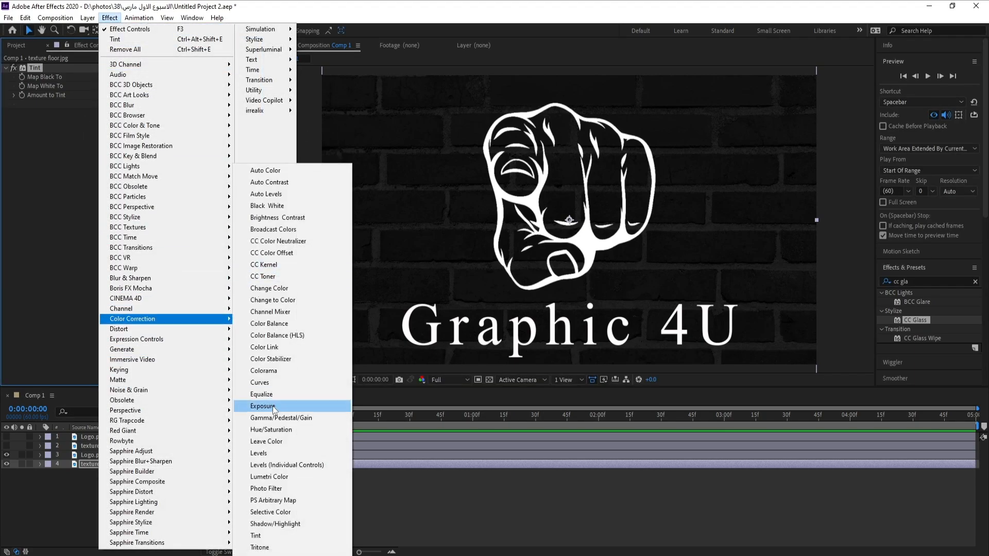
click(270, 382)
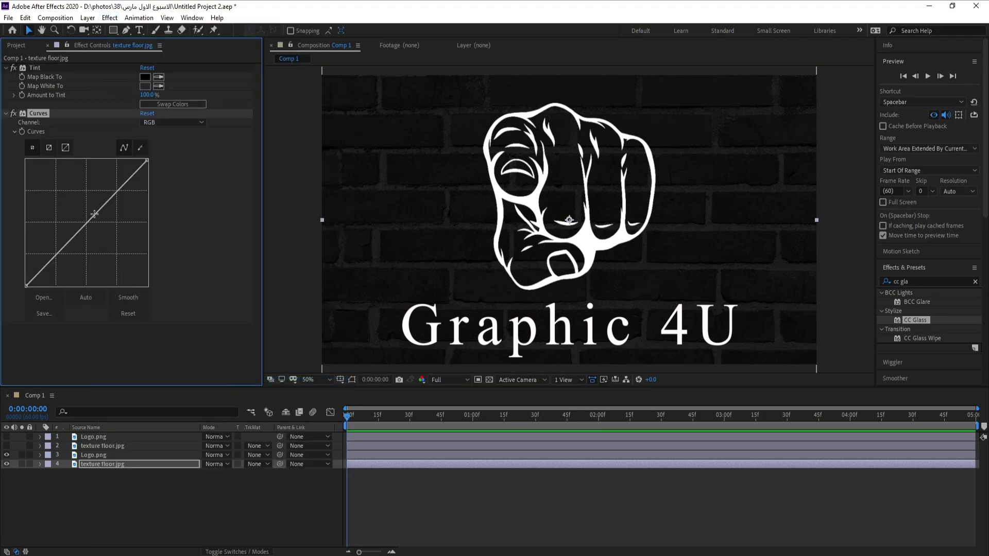
drag(96, 216, 99, 230)
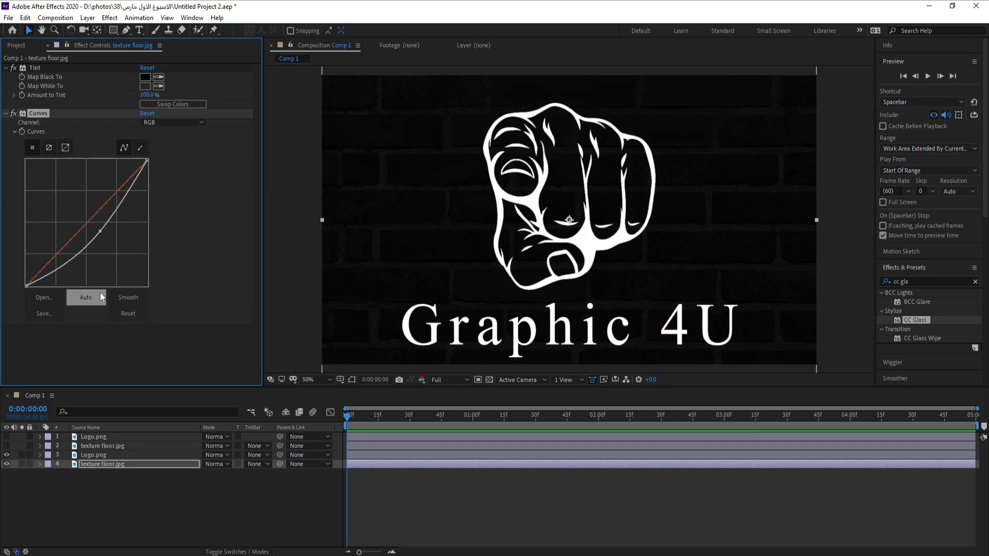
Search the effects for Fill and apply it to the visible Logo layer.
click(105, 454)
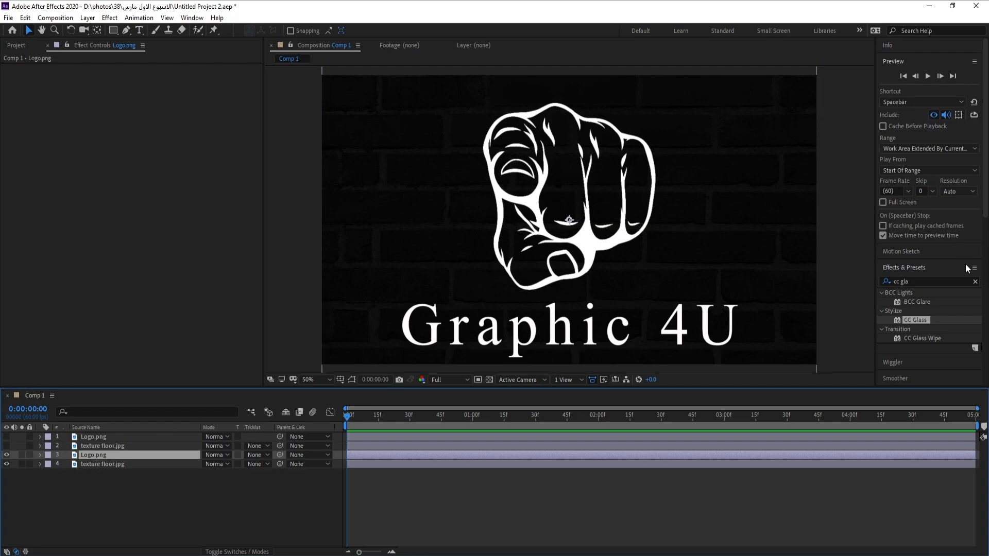
click(941, 319)
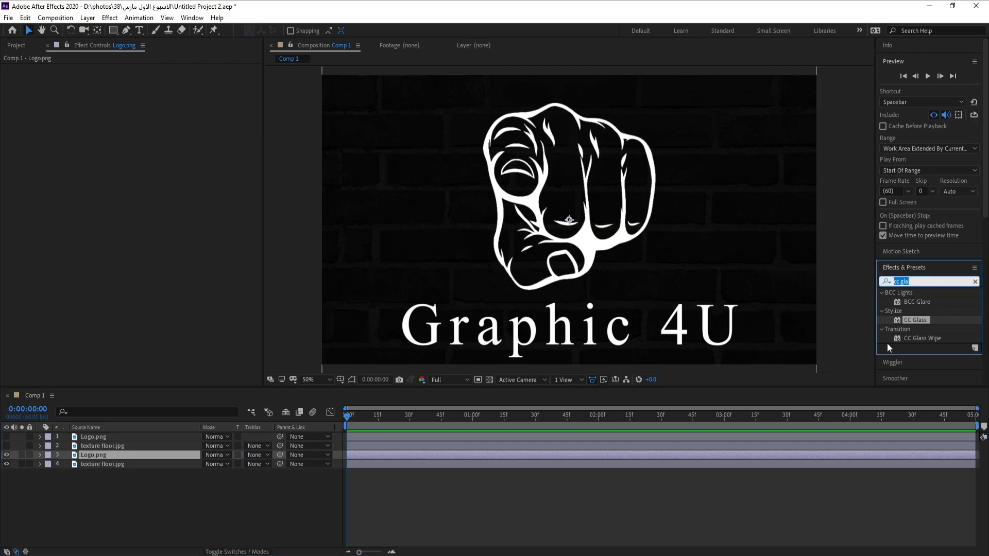
text(f)
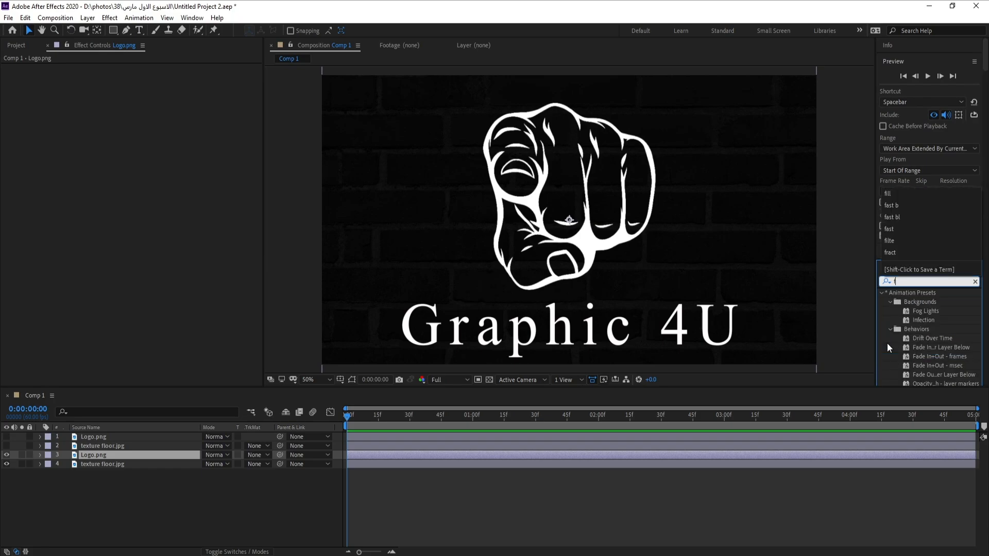
text(ill)
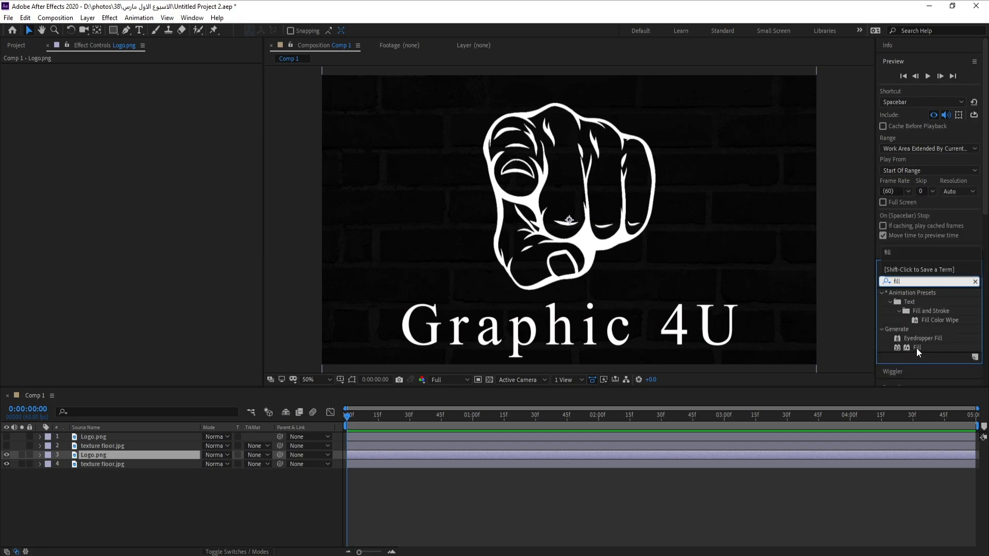
drag(917, 347, 123, 453)
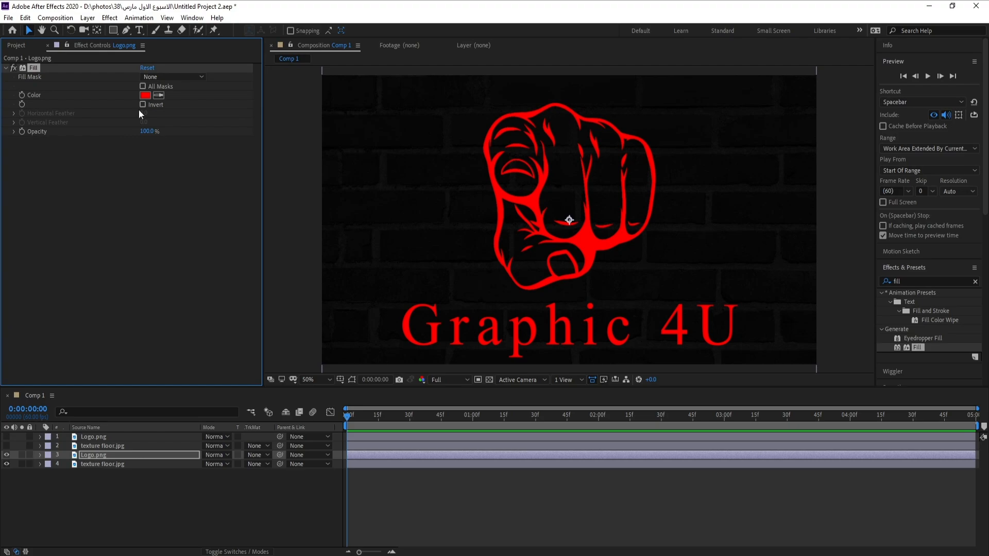
Set the Fill color to gray 434343.
click(146, 95)
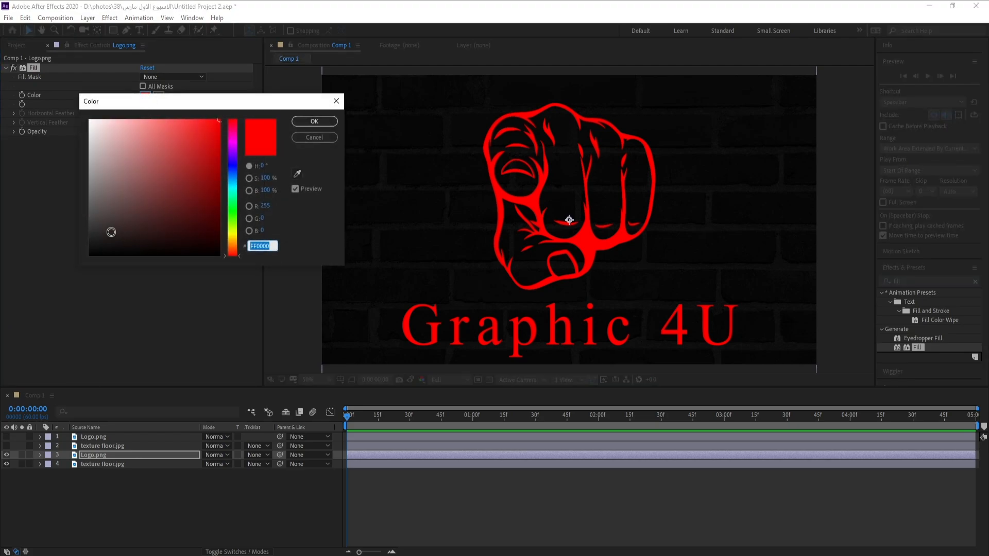
drag(112, 209, 40, 219)
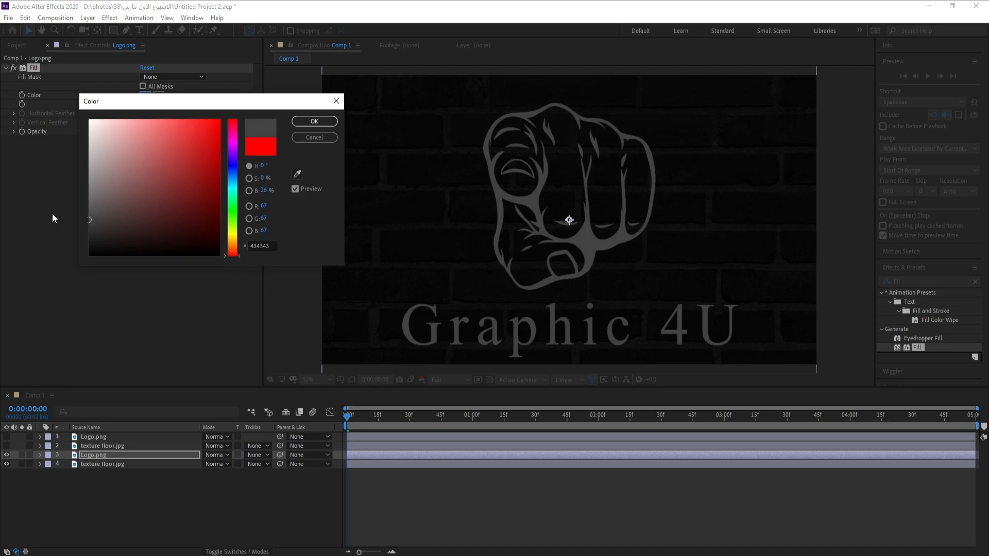
click(316, 123)
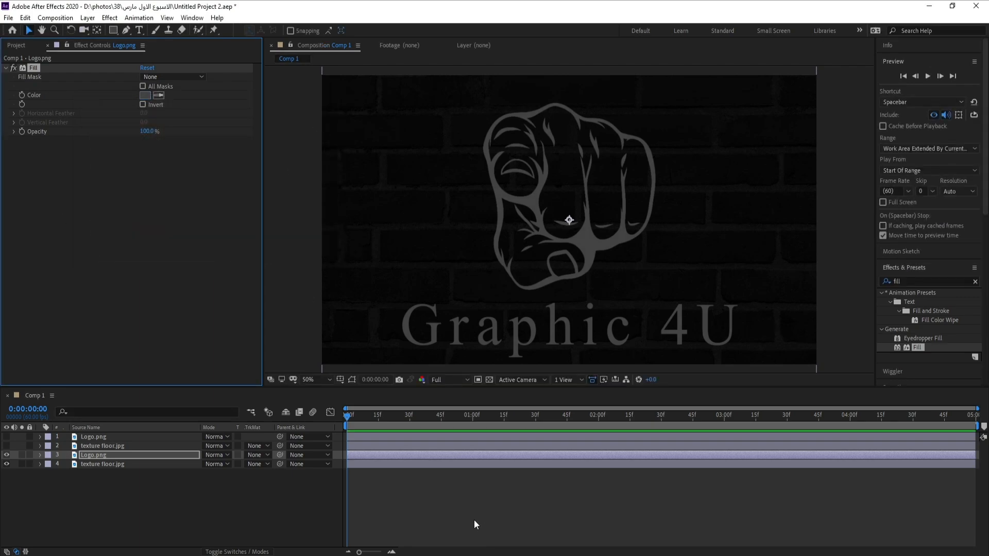
Pre-compose the visible Logo and texture floor layers into a new composition named B&w.
click(94, 463)
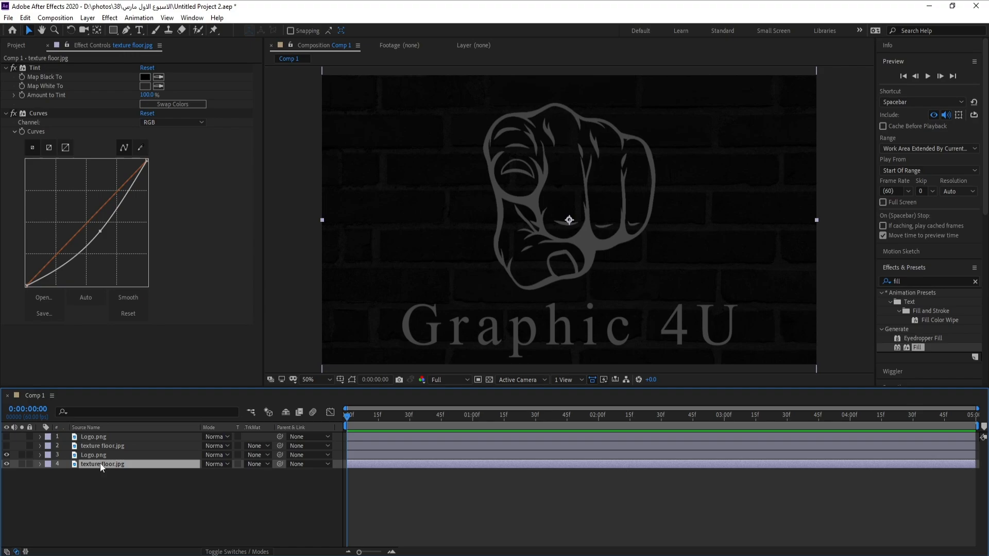
ctrl+click(101, 456)
right_click(102, 456)
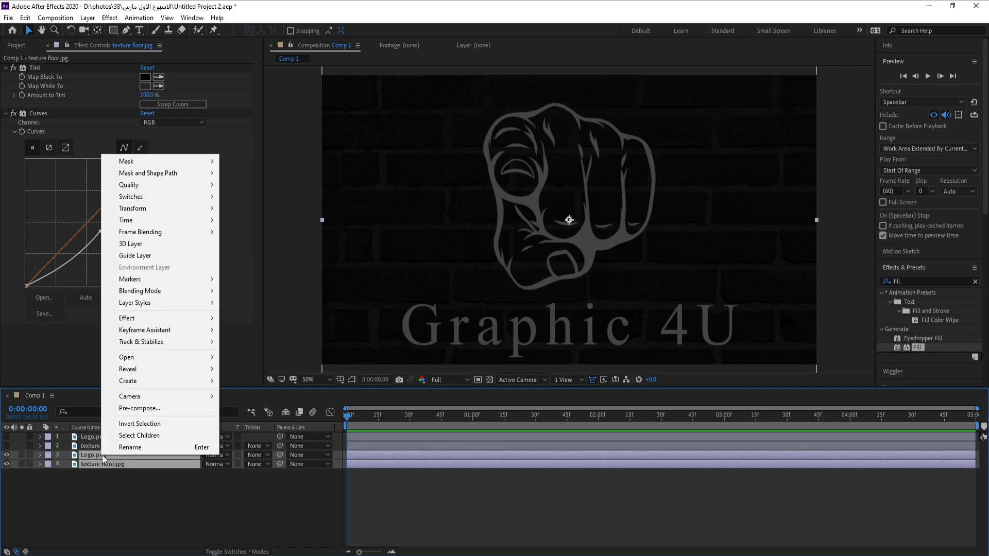
click(154, 408)
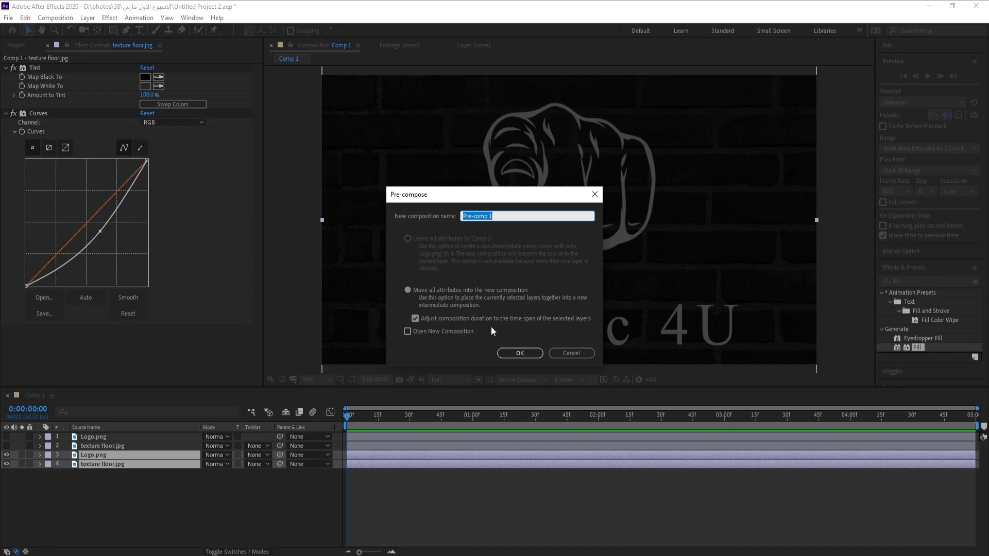
text(B&w)
key(Return)
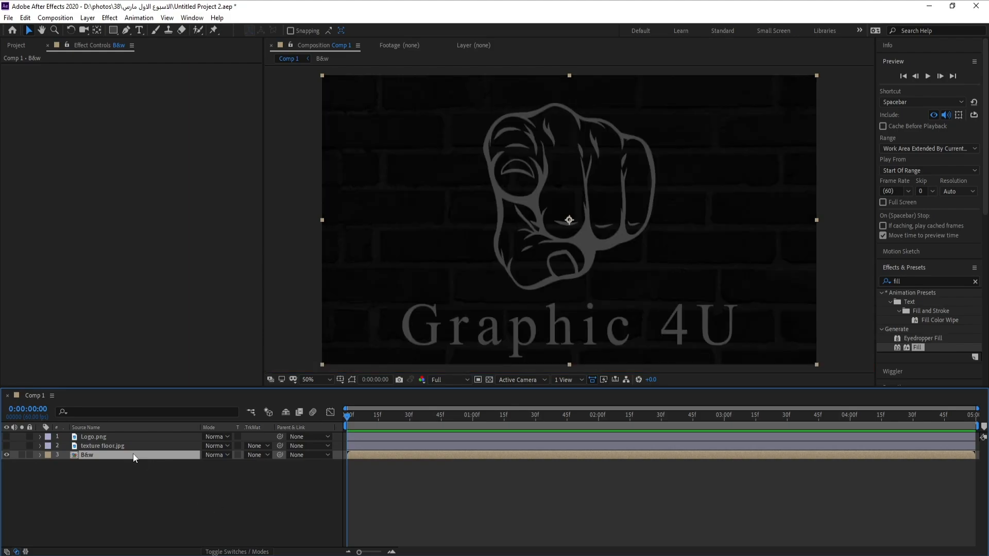
Search the effects for CC Glass and apply it to the B&w layer.
click(913, 281)
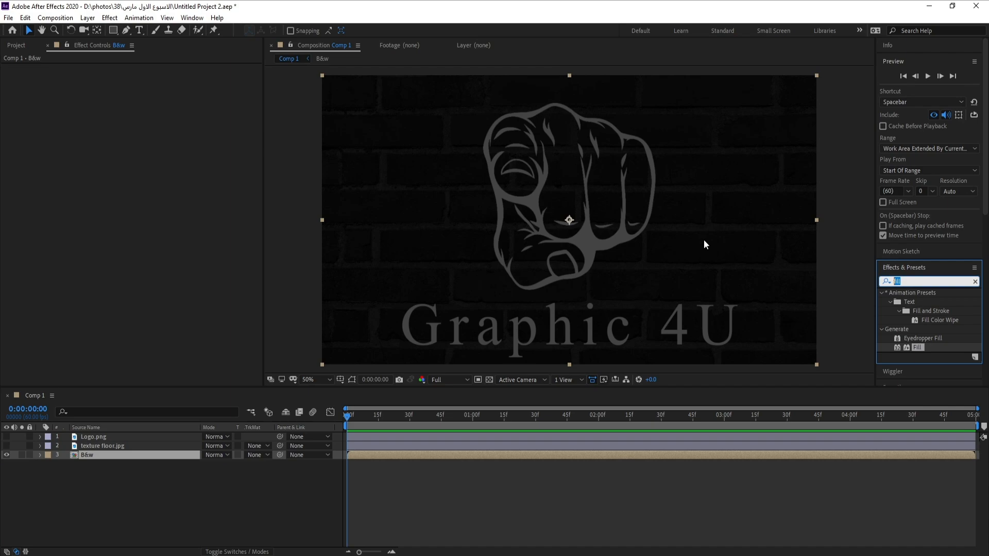
text(ccf g)
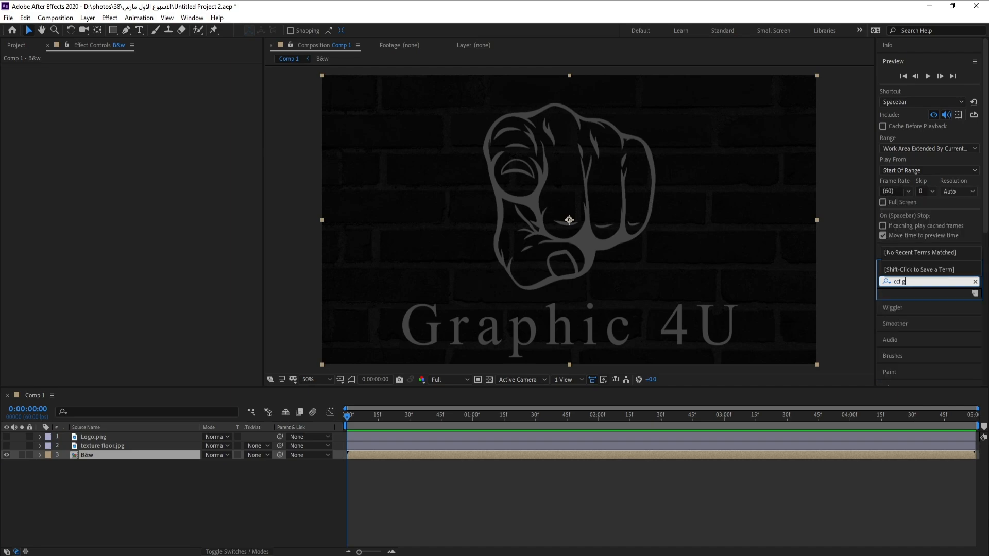
key(BackSpace)
key(BackSpace)
key(BackSpace)
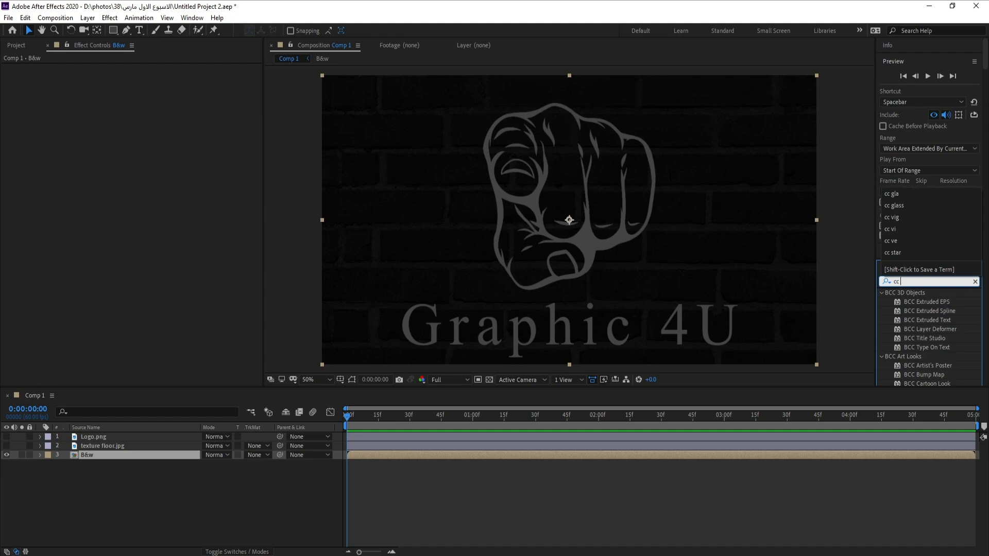
text(glass)
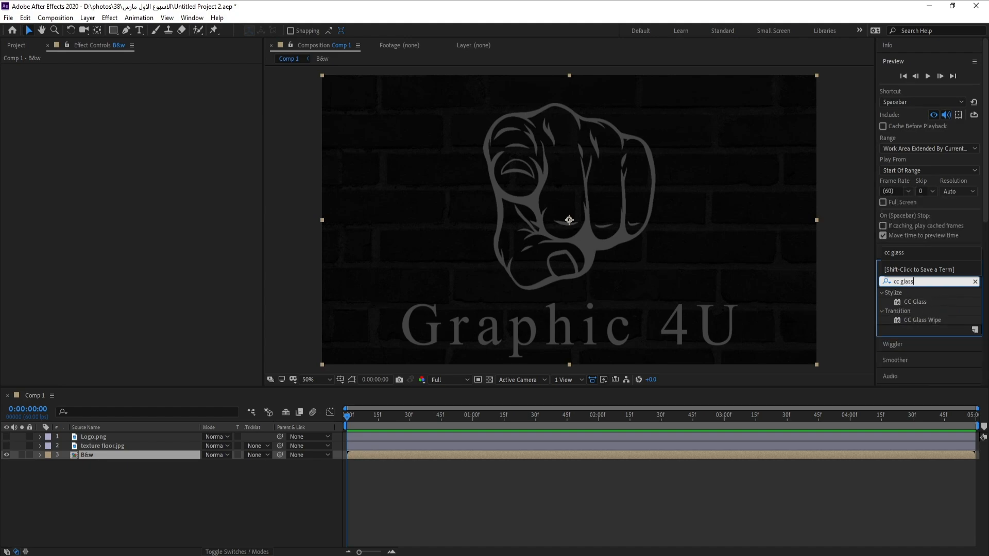
drag(920, 302, 129, 452)
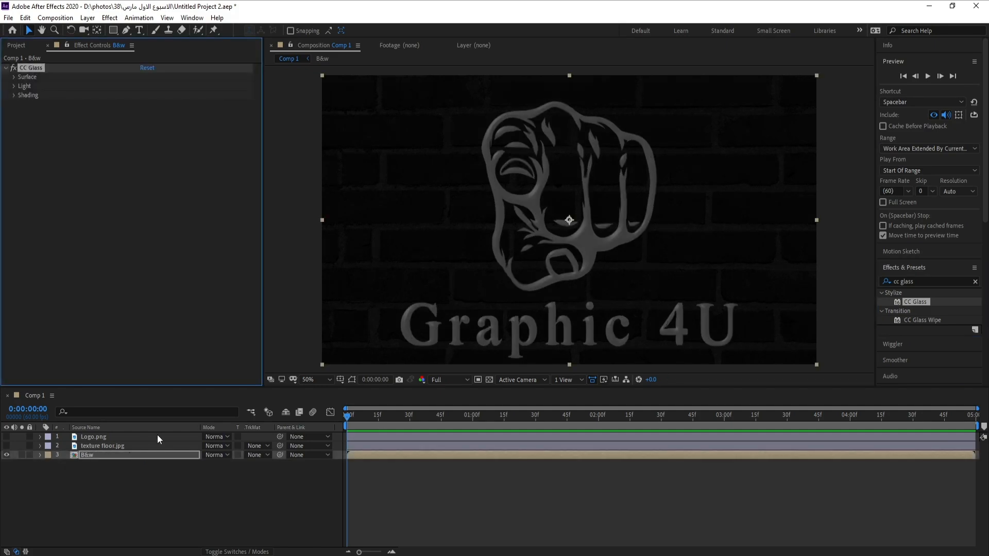
Add a new point light layer with default settings.
click(88, 18)
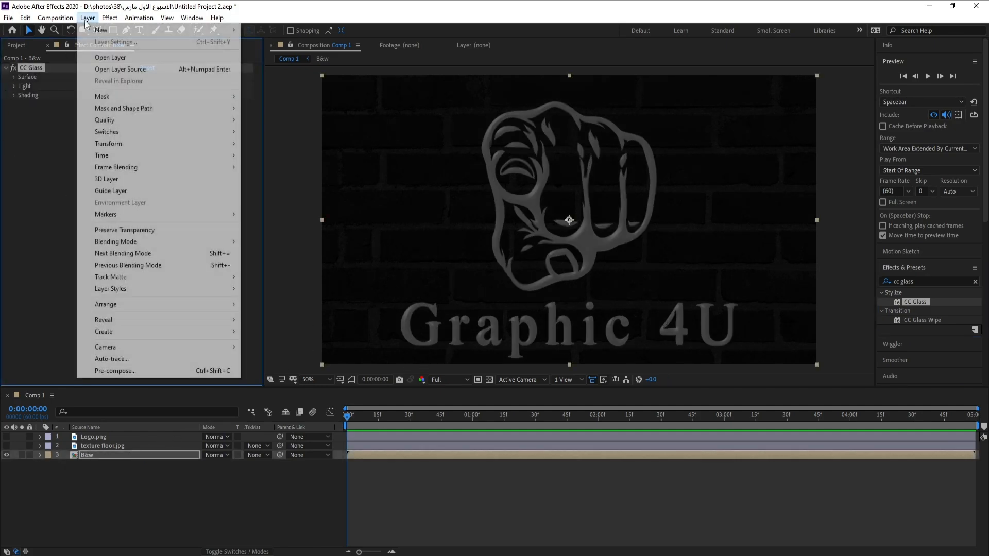
mouse_move(92, 32)
click(335, 54)
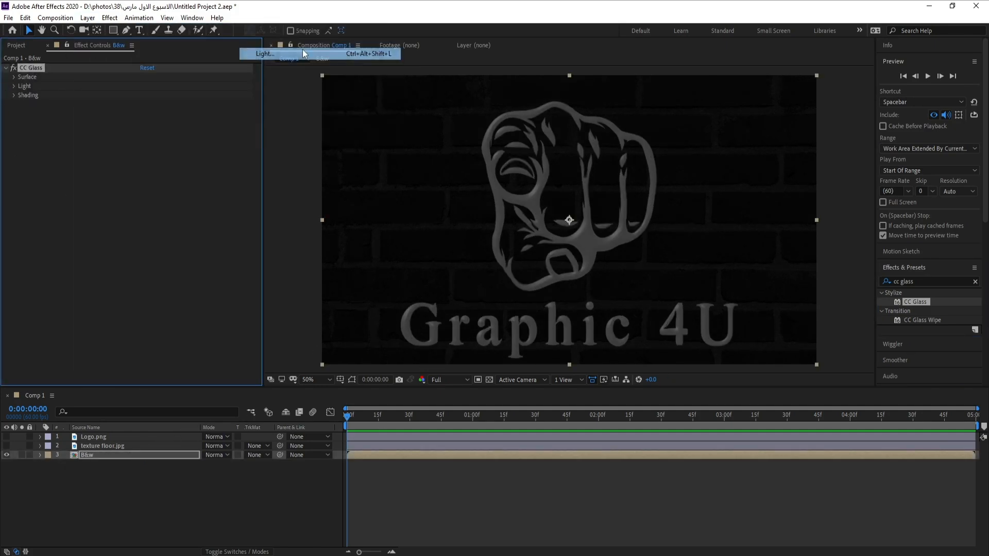
click(407, 339)
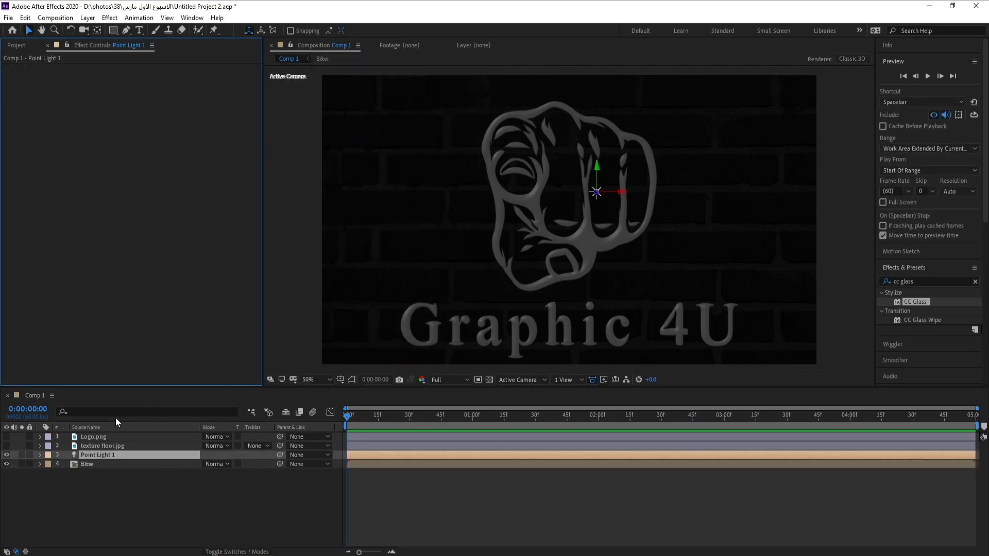
Set the B&w layer's CC Glass light to use All Lights and nudge the point light slightly left.
click(88, 465)
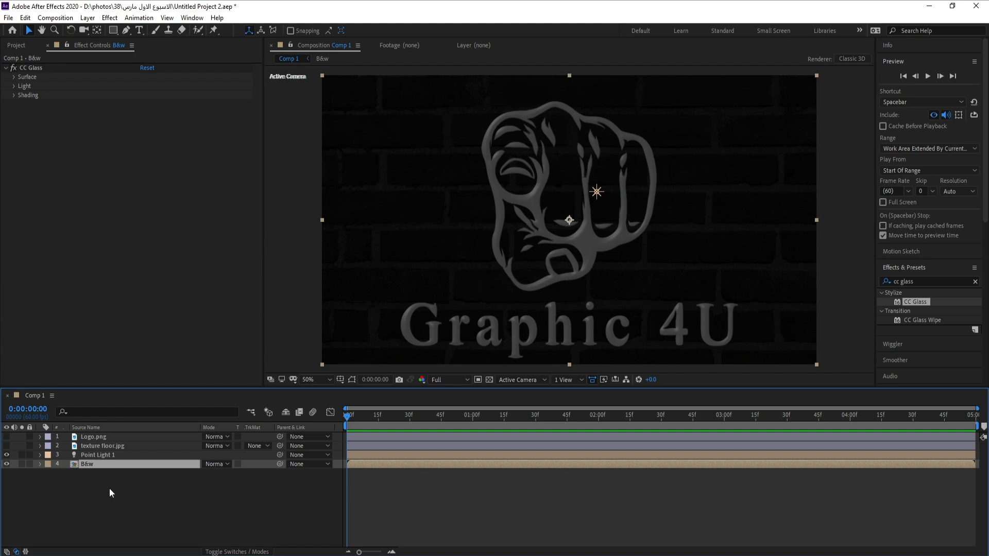
click(13, 86)
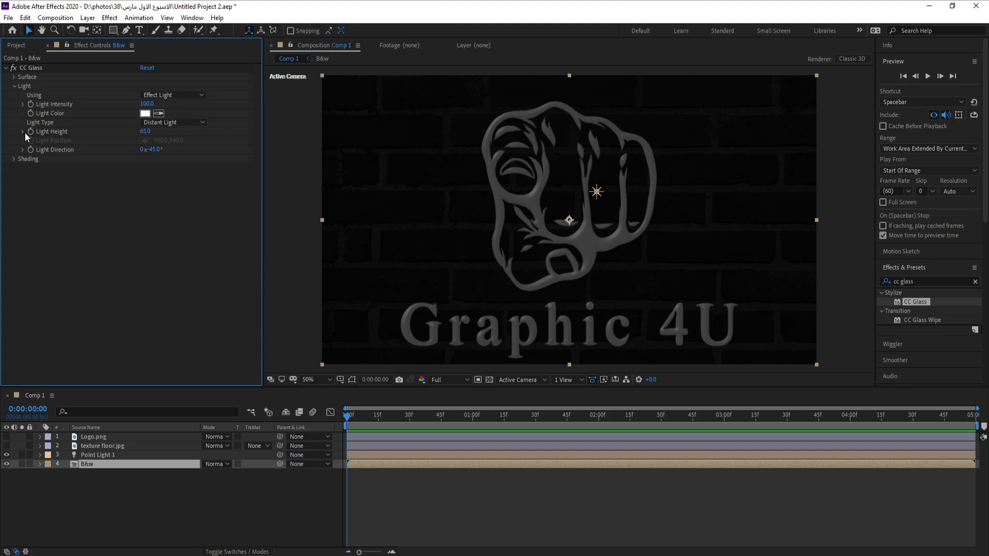
click(179, 98)
click(187, 122)
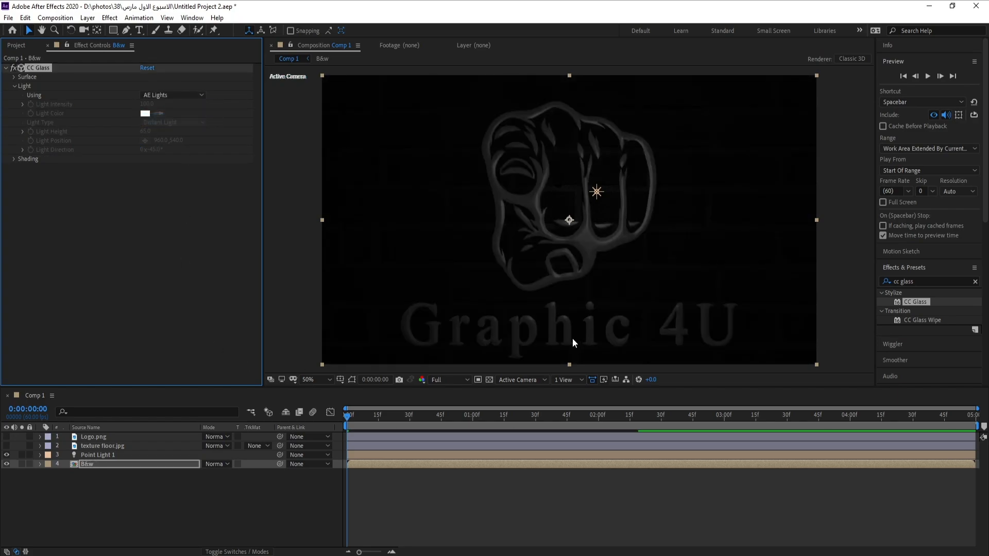
click(598, 192)
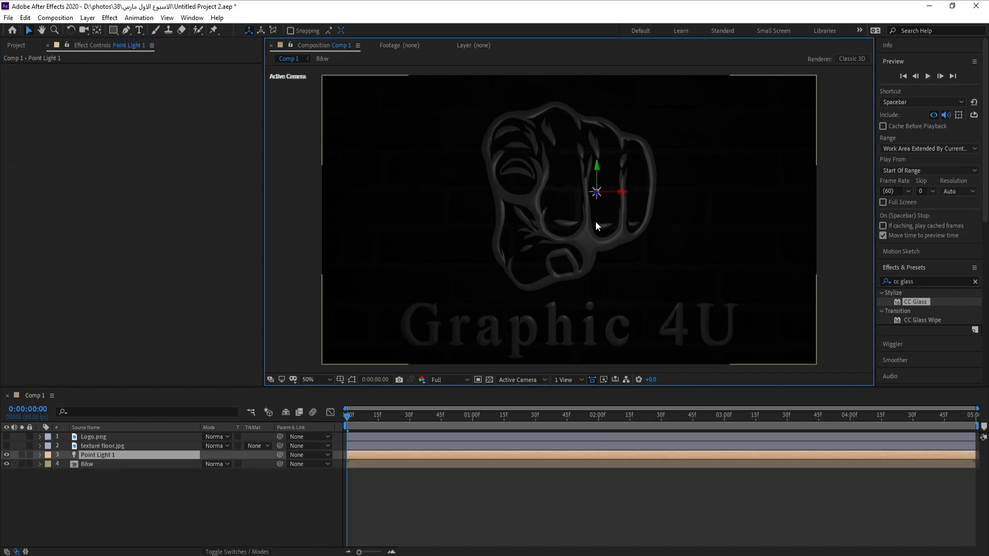
drag(625, 196, 587, 192)
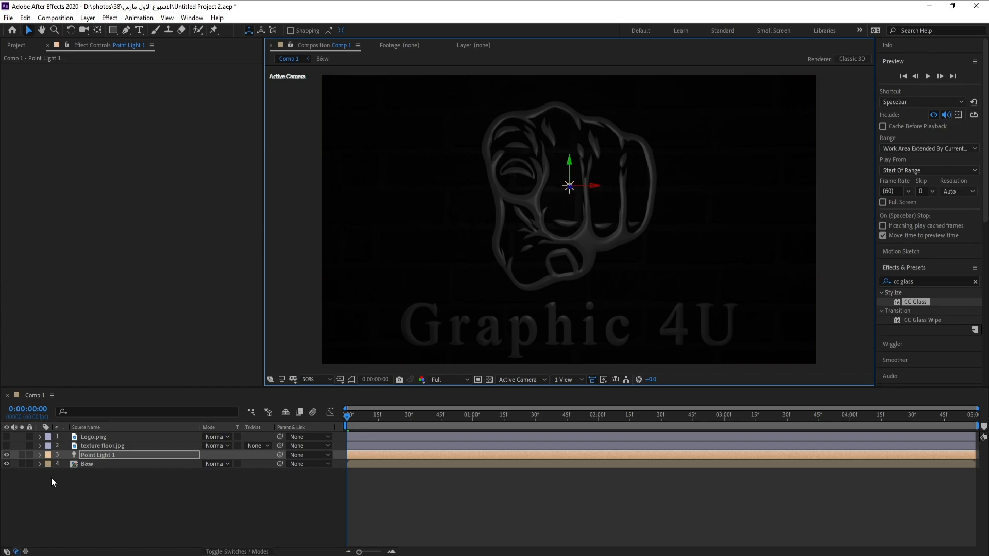
Pre-compose the point light and B&w layers together into a new composition.
click(88, 464)
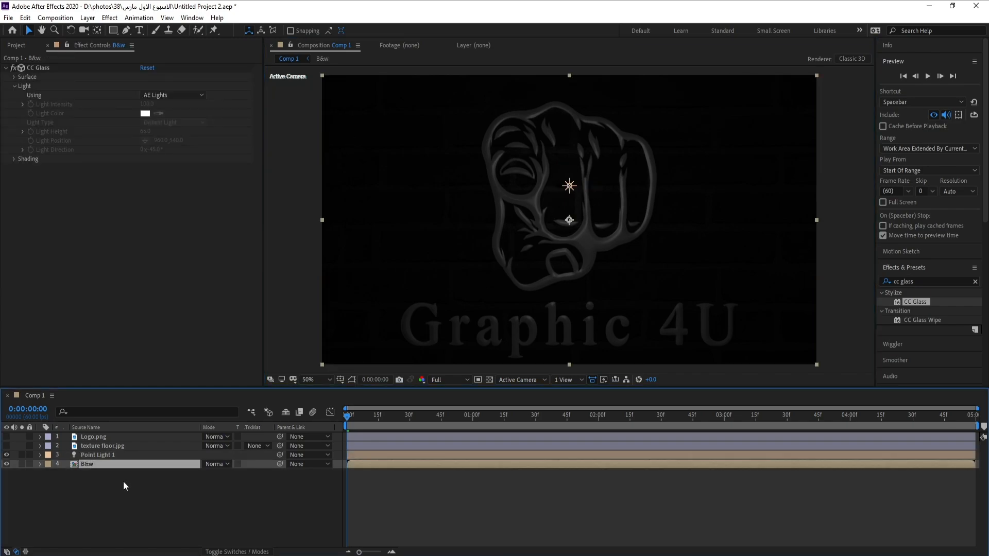
shift+click(91, 455)
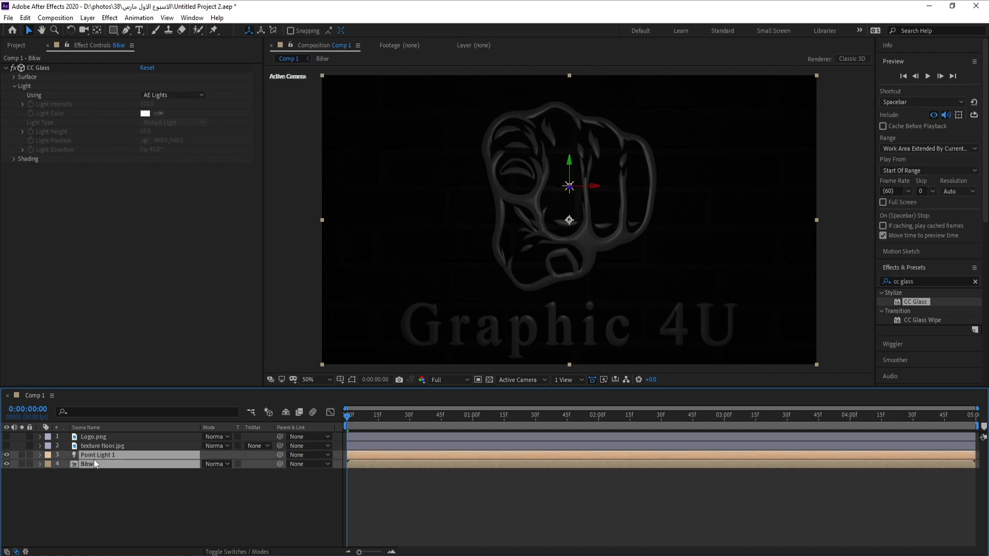
right_click(93, 459)
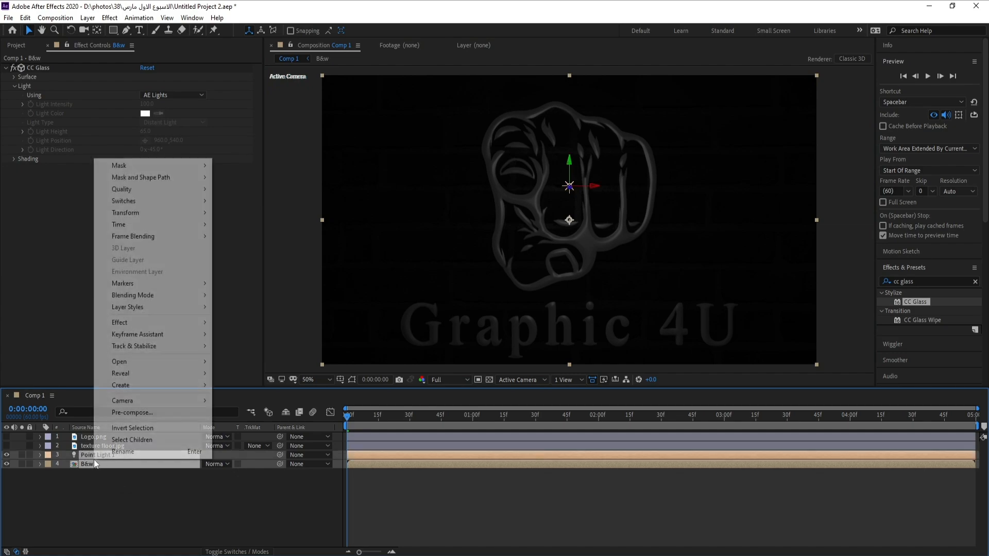
click(155, 413)
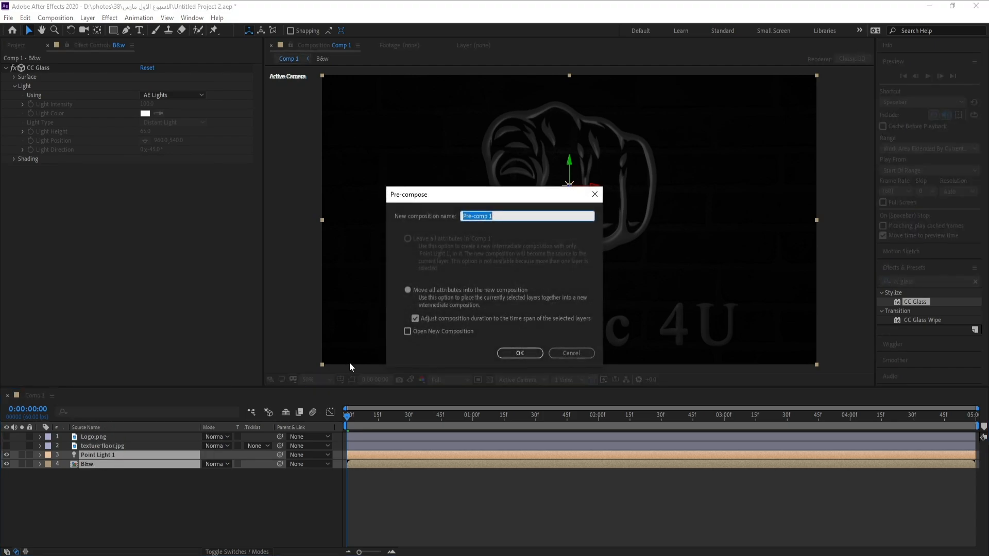
click(519, 353)
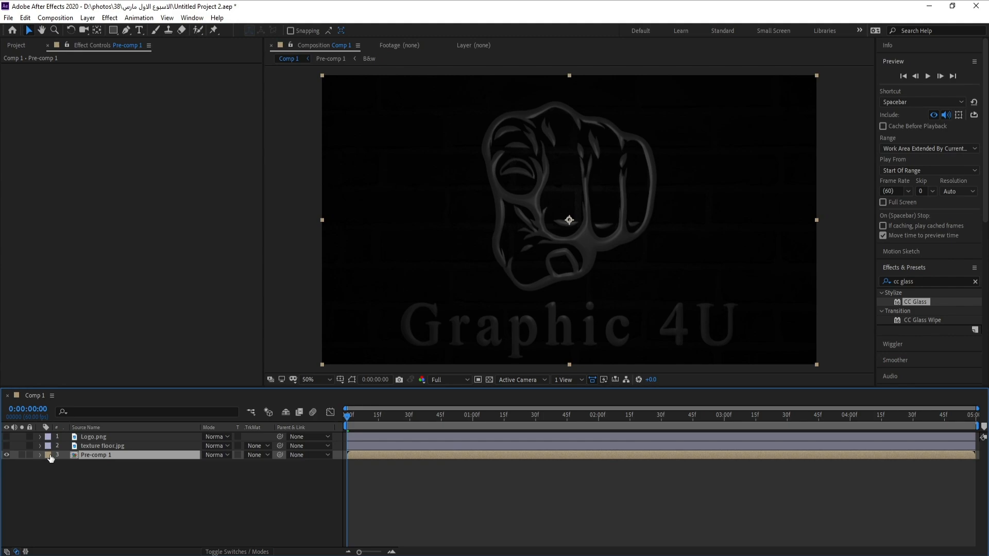
Set the pre-comp layer's label color to Purple.
click(48, 455)
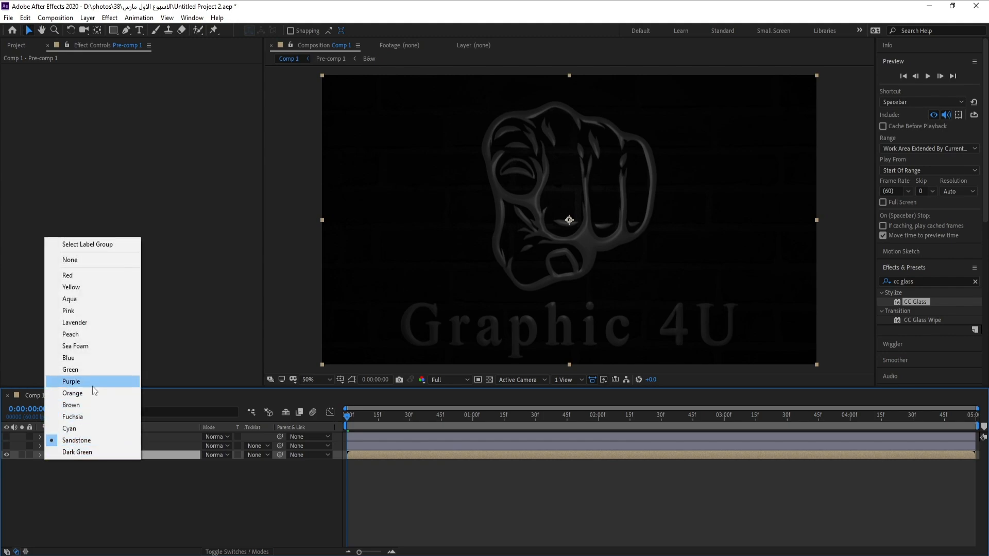
click(71, 381)
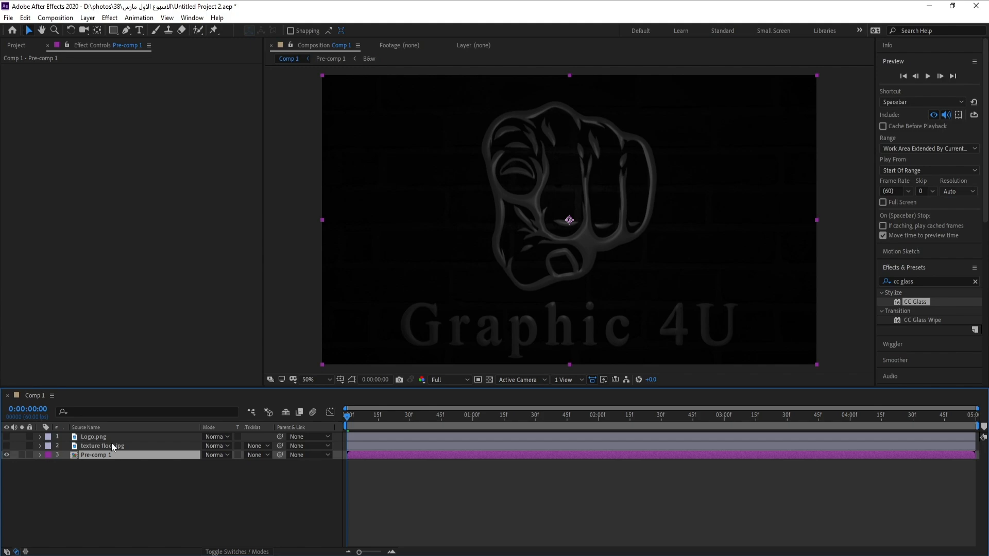
Show the texture floor layer and apply CC Vignette to it.
key(ctrl+Up)
click(6, 446)
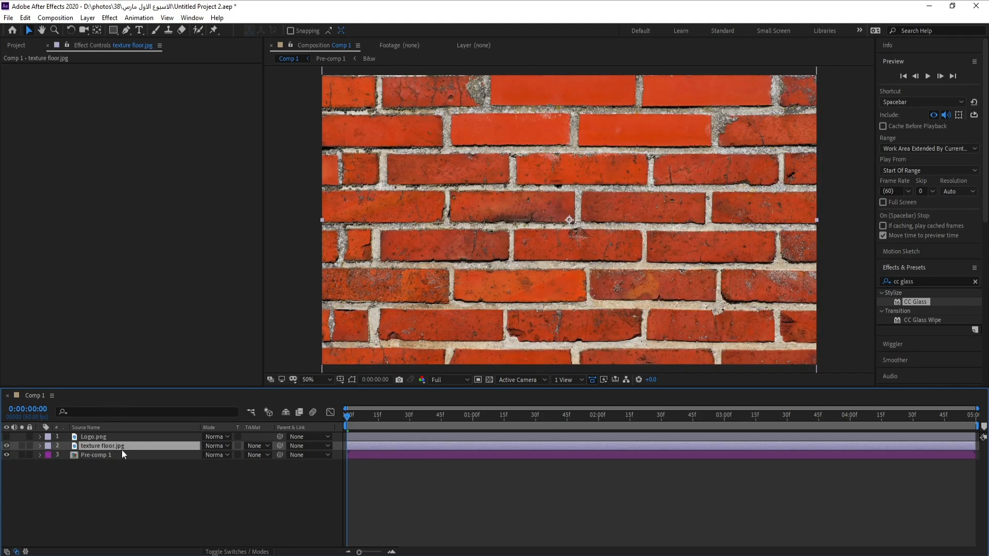
click(953, 280)
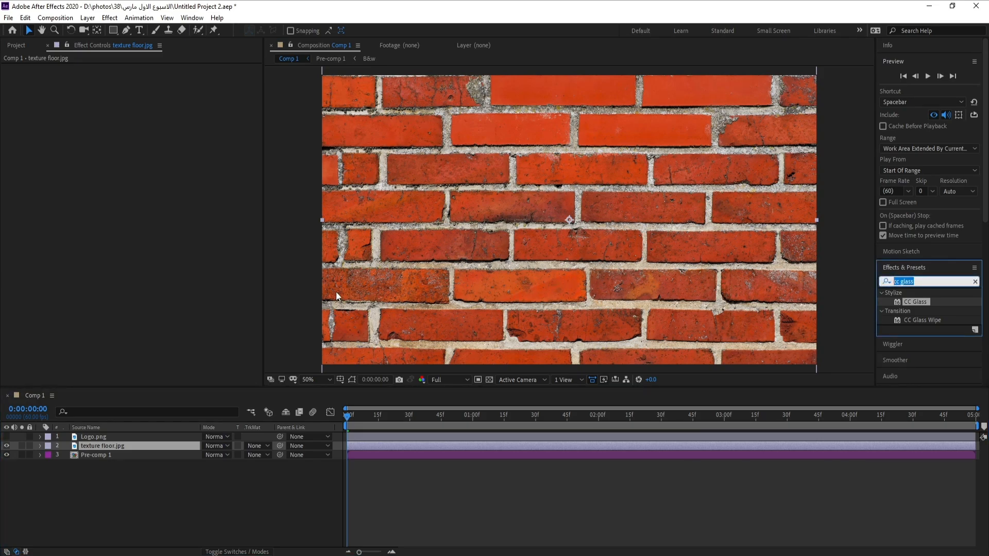
text(vi)
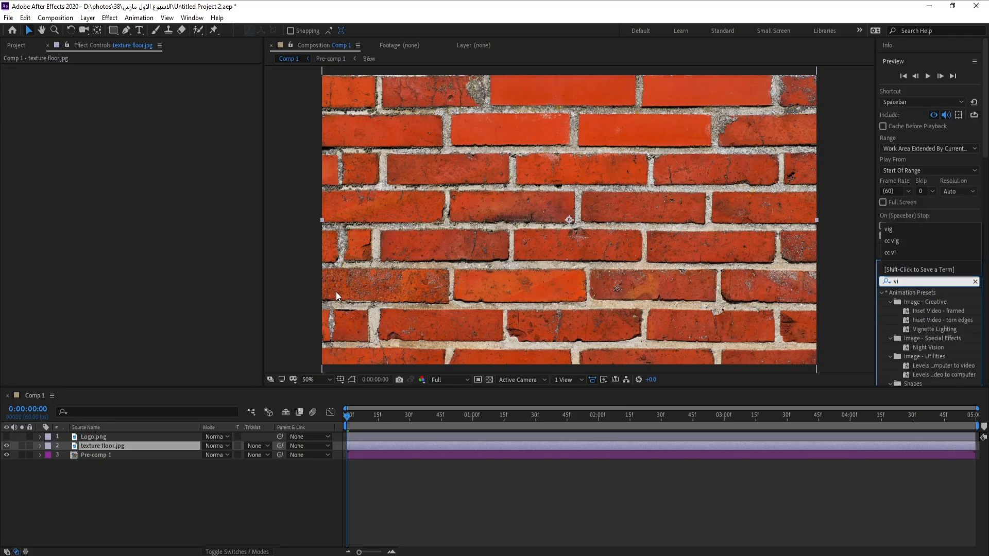
text(g)
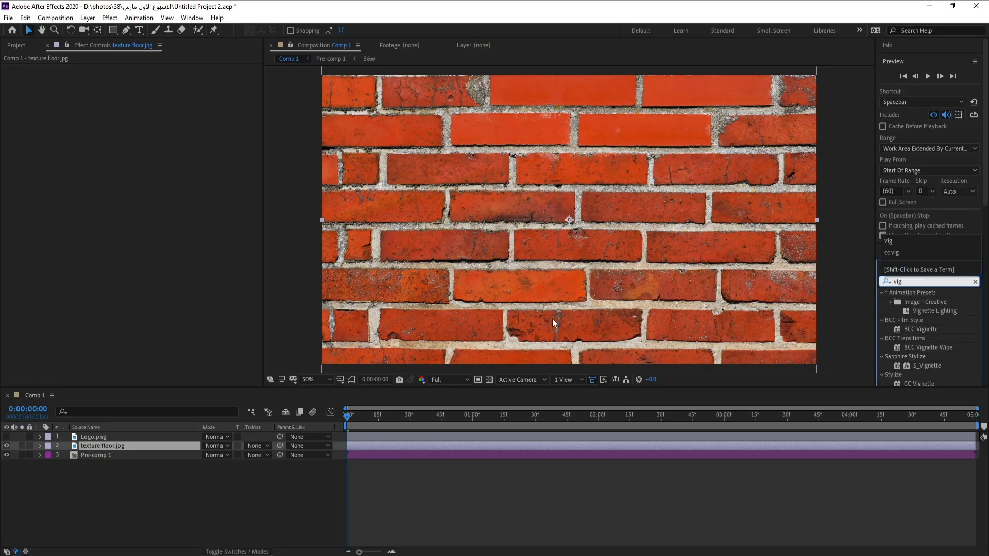
drag(928, 382, 108, 447)
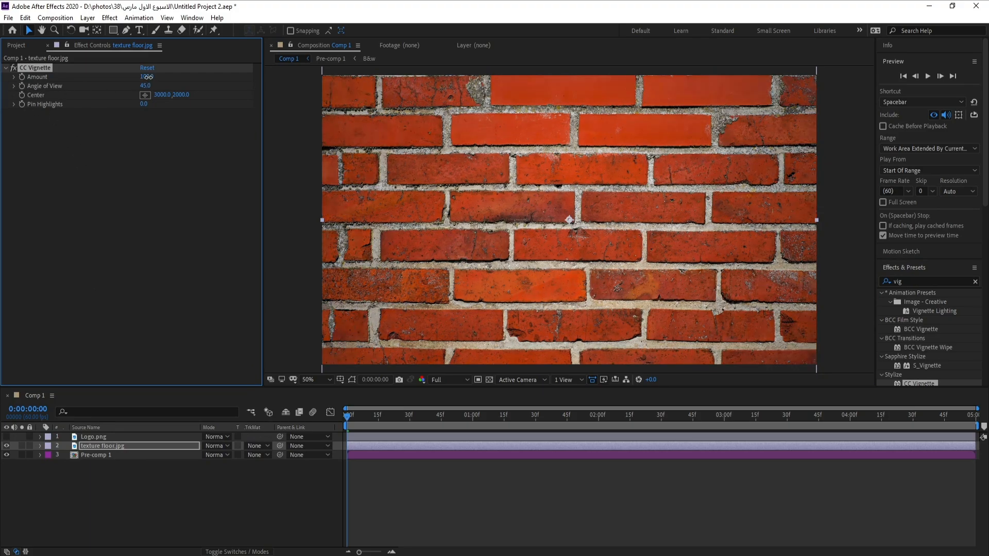
Set the CC Vignette Amount to 400.
click(146, 76)
text(400)
key(Return)
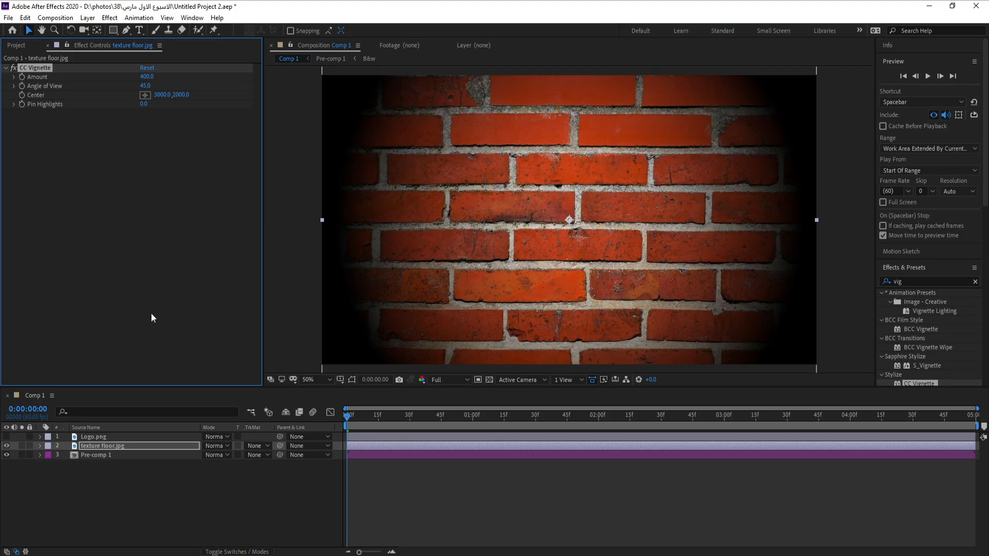
Search for CC Glass and apply it to the texture floor layer.
click(915, 279)
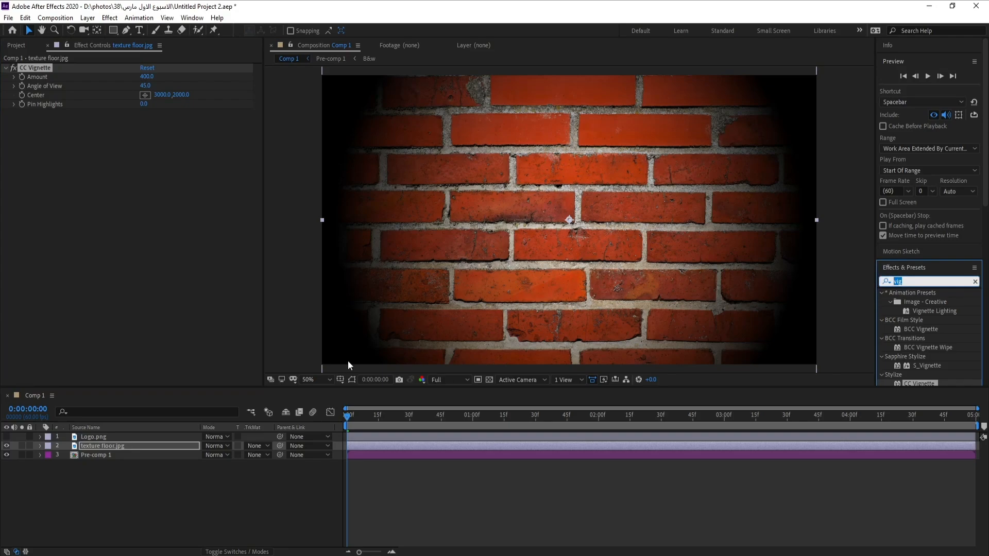
text(cc gl)
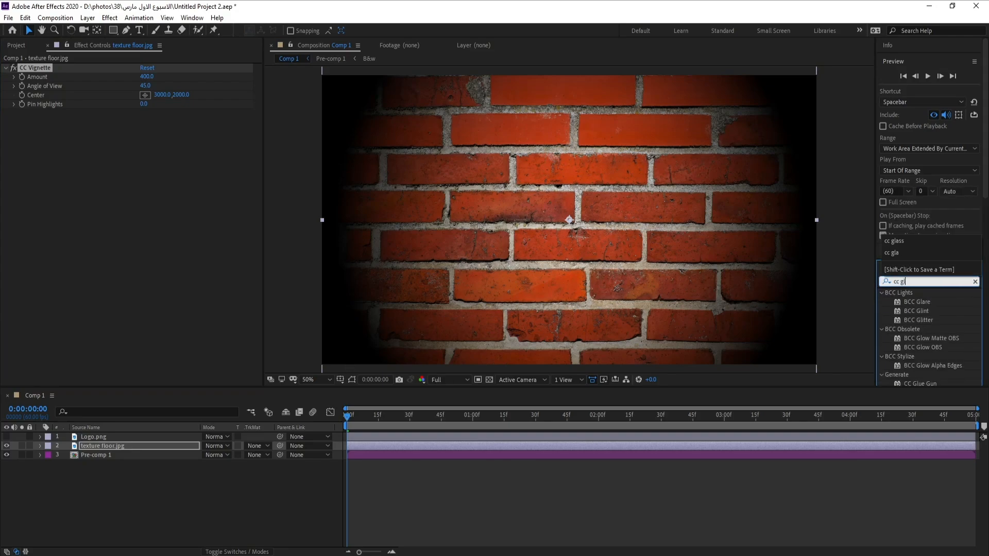
text(ass)
scroll(578, 370, up, 1)
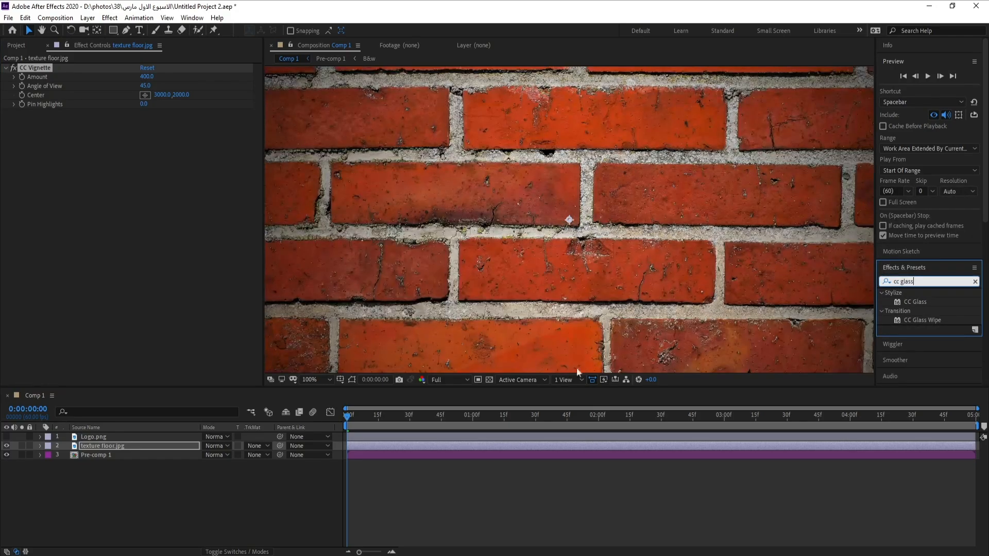
drag(921, 302, 82, 446)
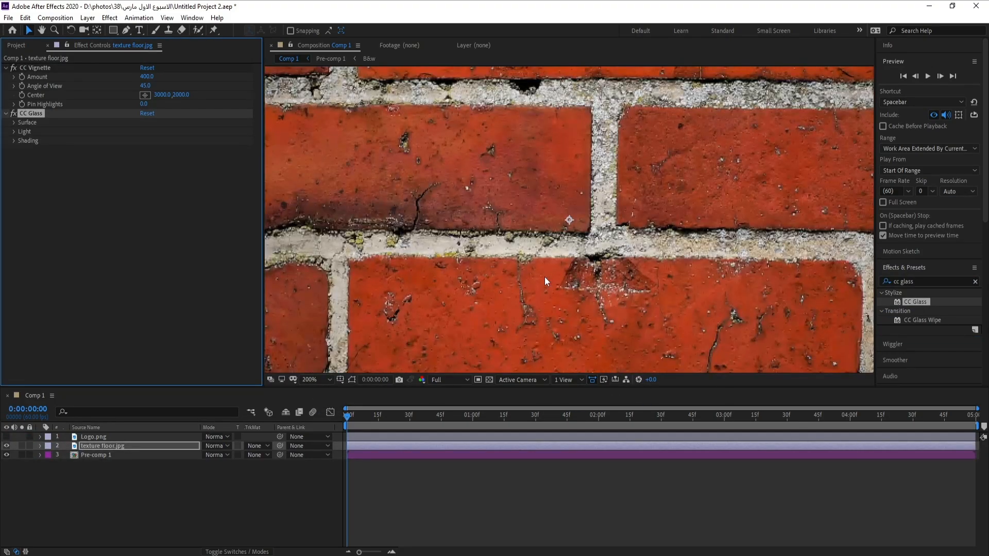
scroll(545, 277, down, 2)
scroll(546, 277, up, 2)
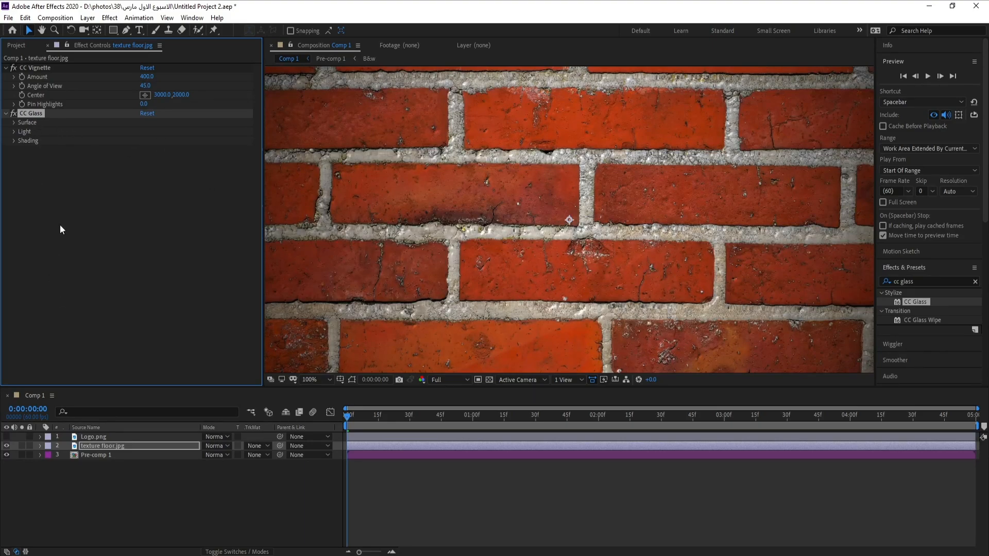
Add another point light layer with default settings.
click(87, 18)
mouse_move(101, 25)
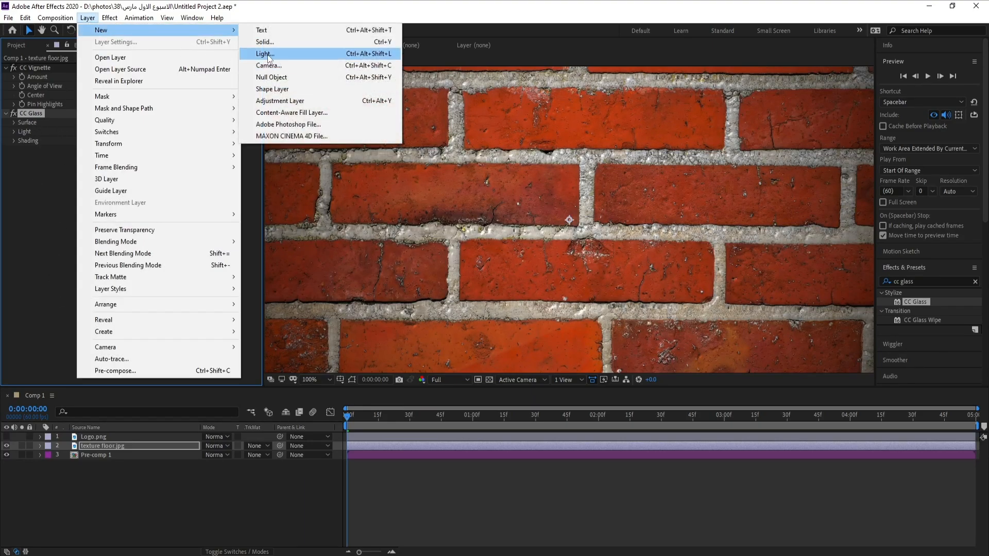
click(267, 54)
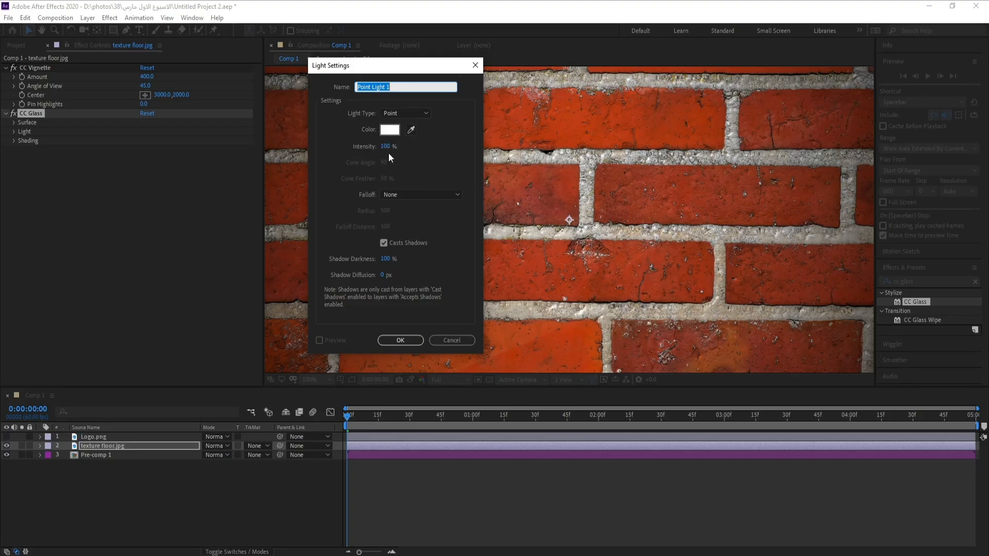
click(401, 340)
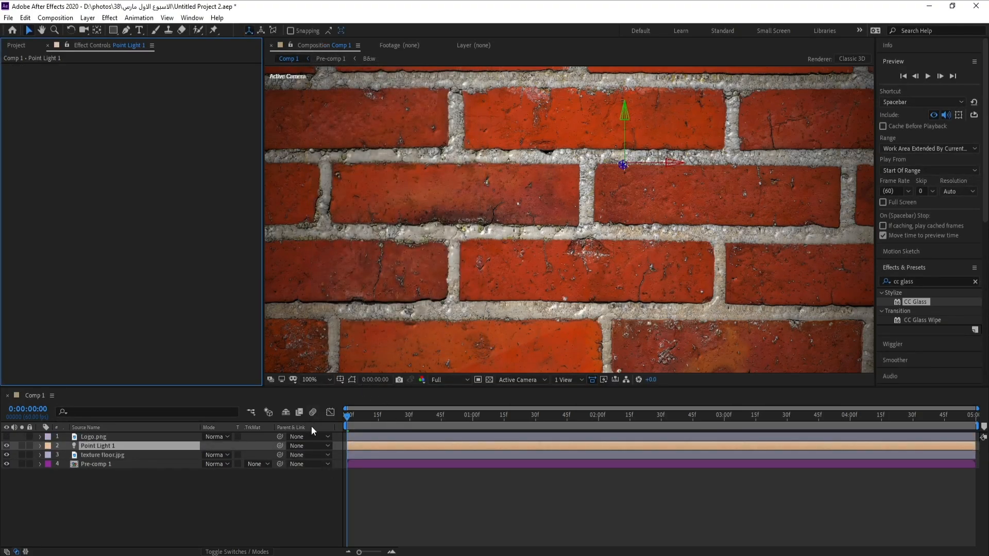
scroll(477, 280, down, 1)
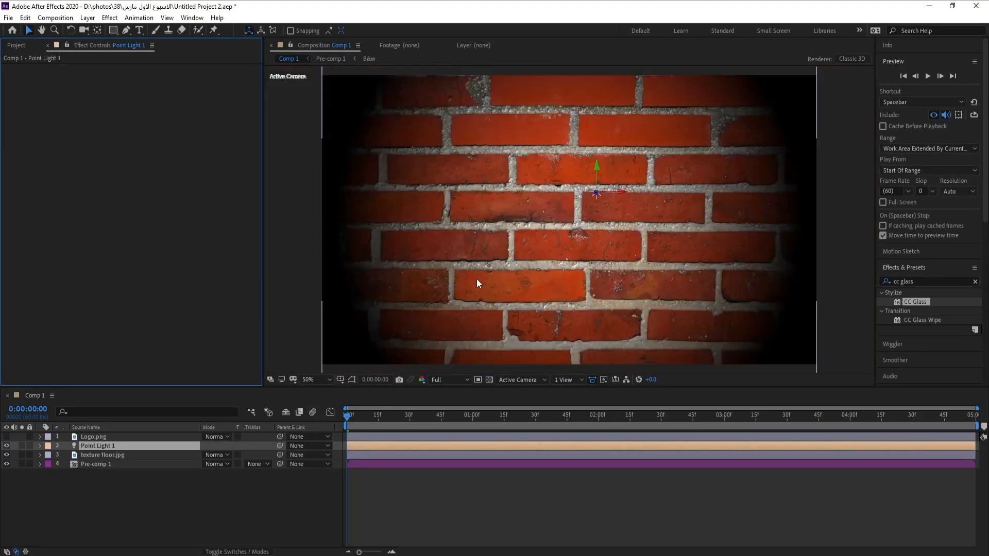
Switch the CC Glass lighting on the texture floor layer to use AE Lights.
click(119, 456)
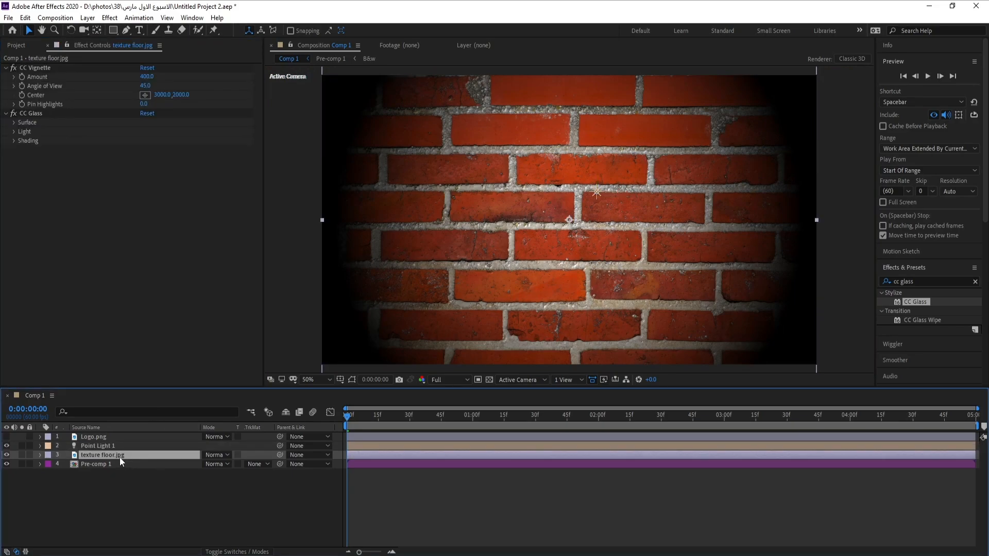
click(14, 132)
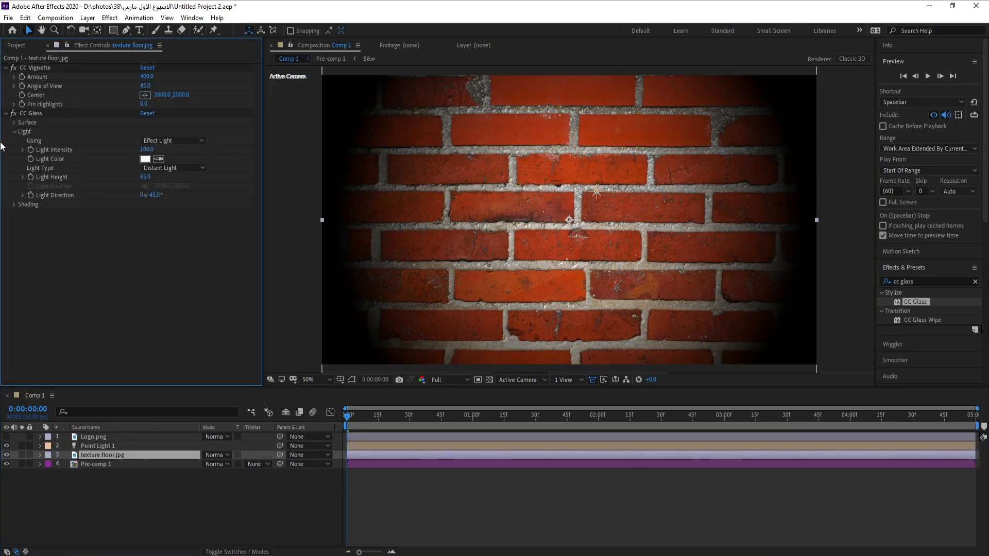
click(169, 142)
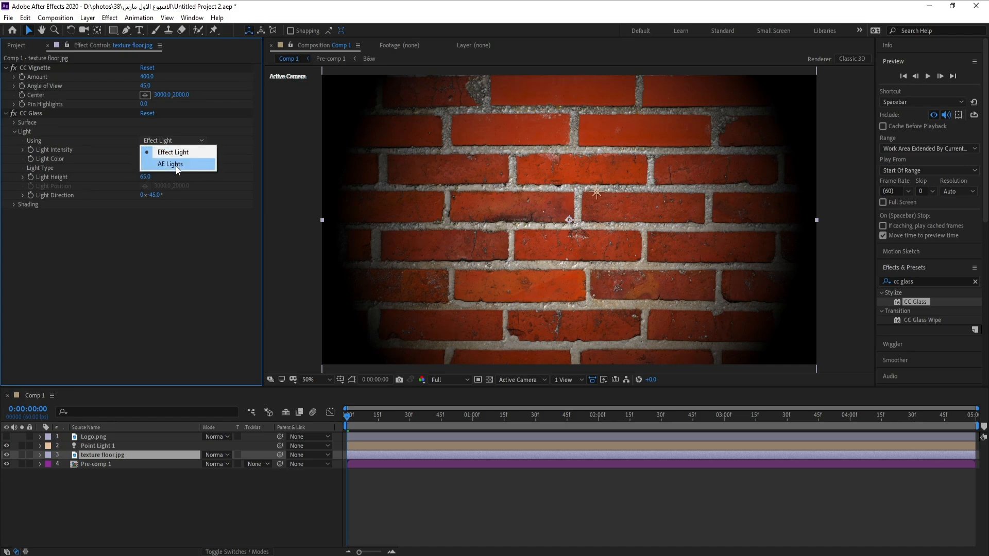
click(175, 164)
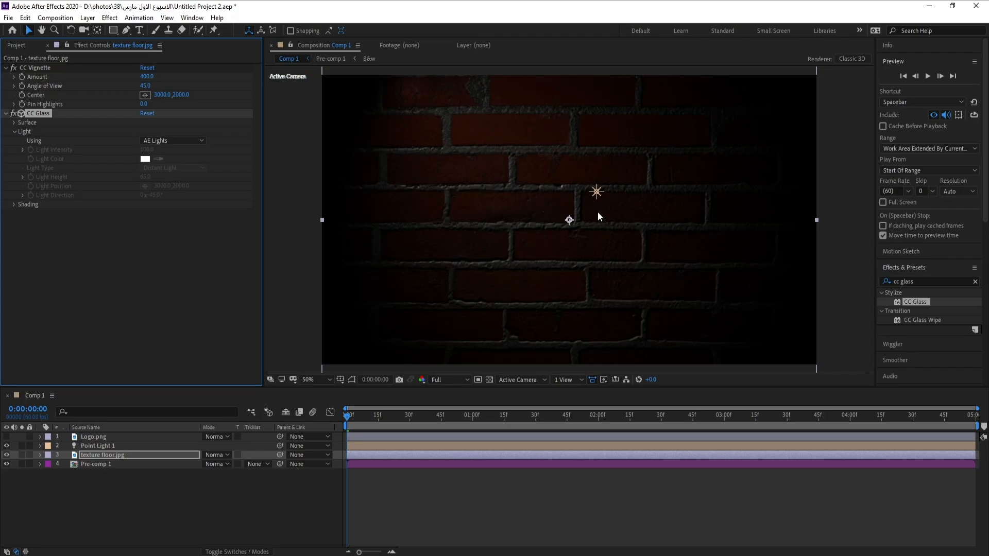
Select Point Light 1 and move it lower on the brick wall.
click(98, 446)
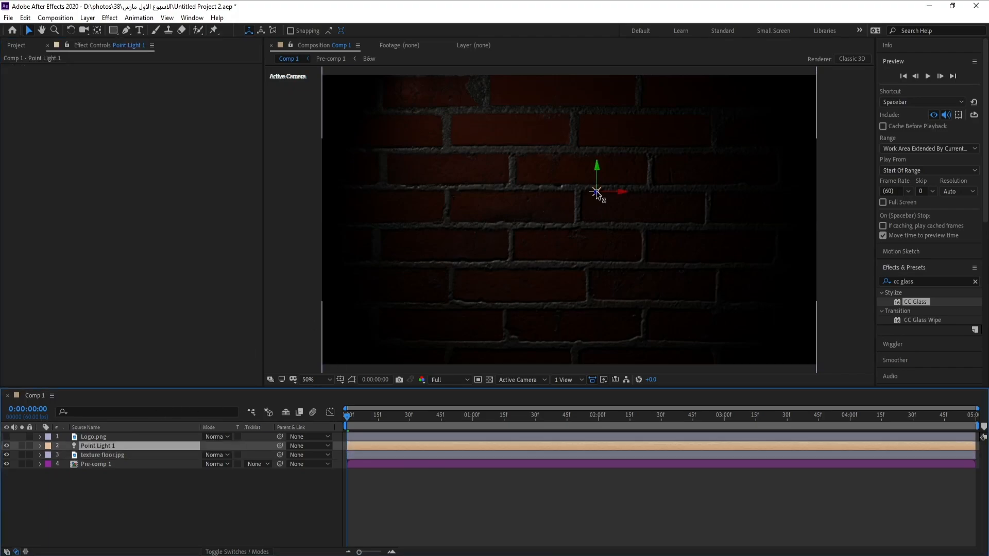
drag(596, 192, 588, 225)
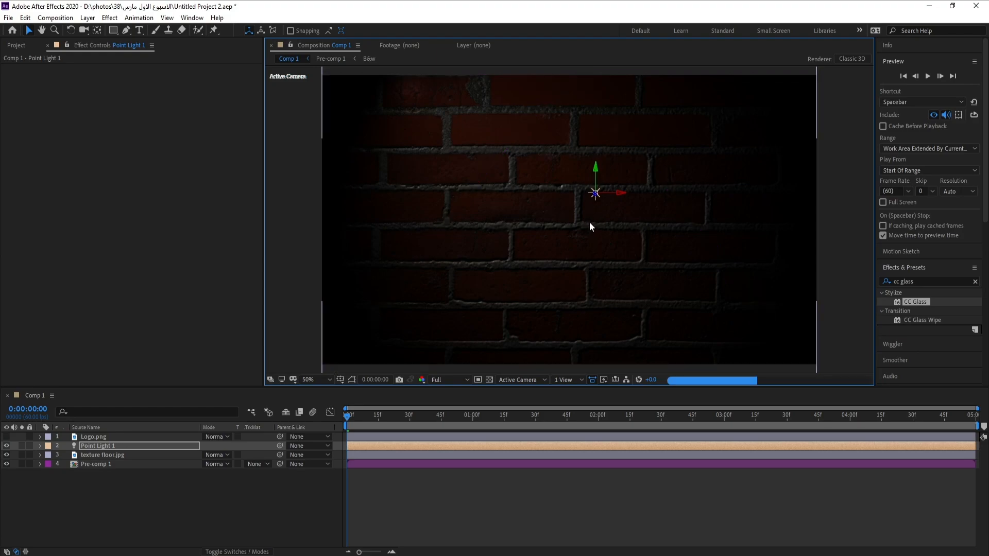
drag(596, 197, 591, 216)
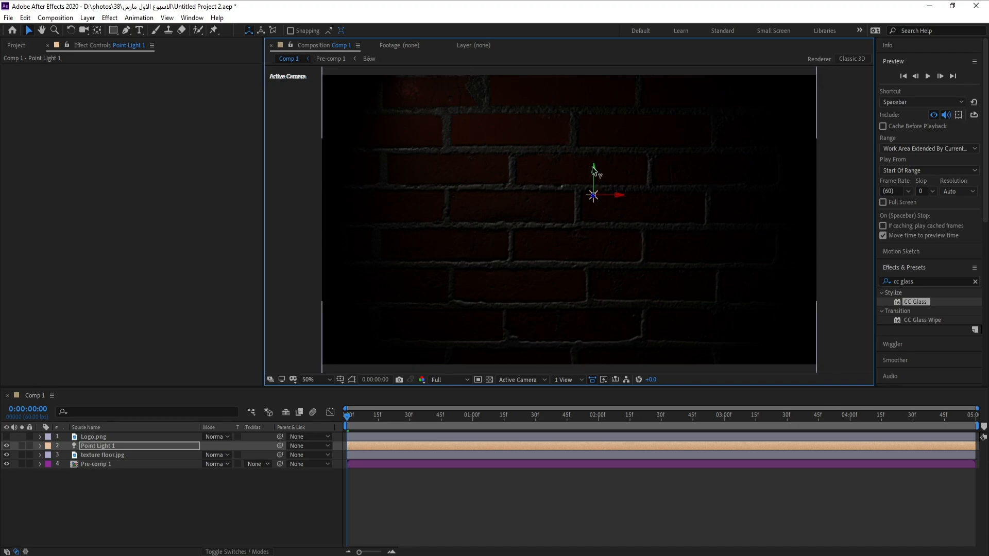
drag(596, 171, 598, 276)
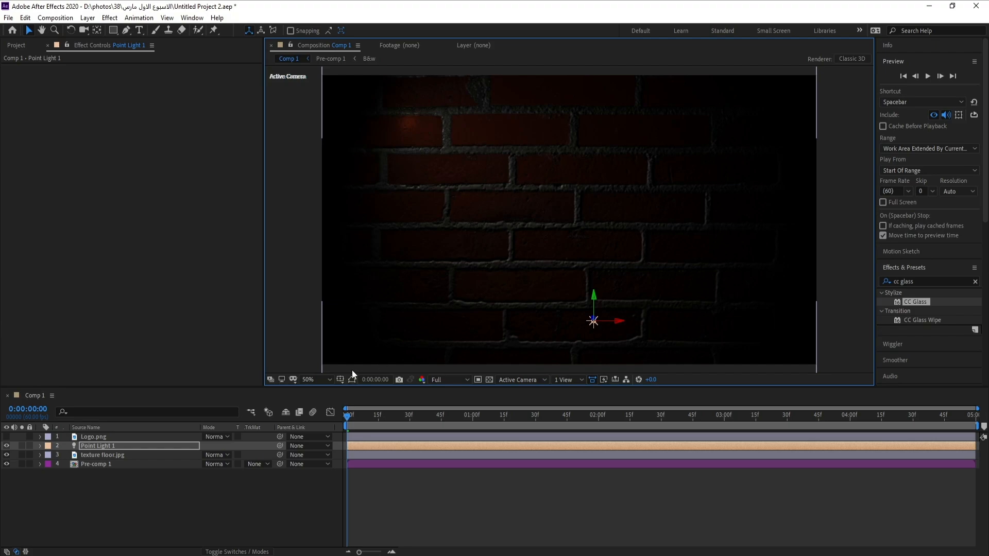
Show the proportional grid and move the point light far beyond the lower right of the frame.
click(340, 380)
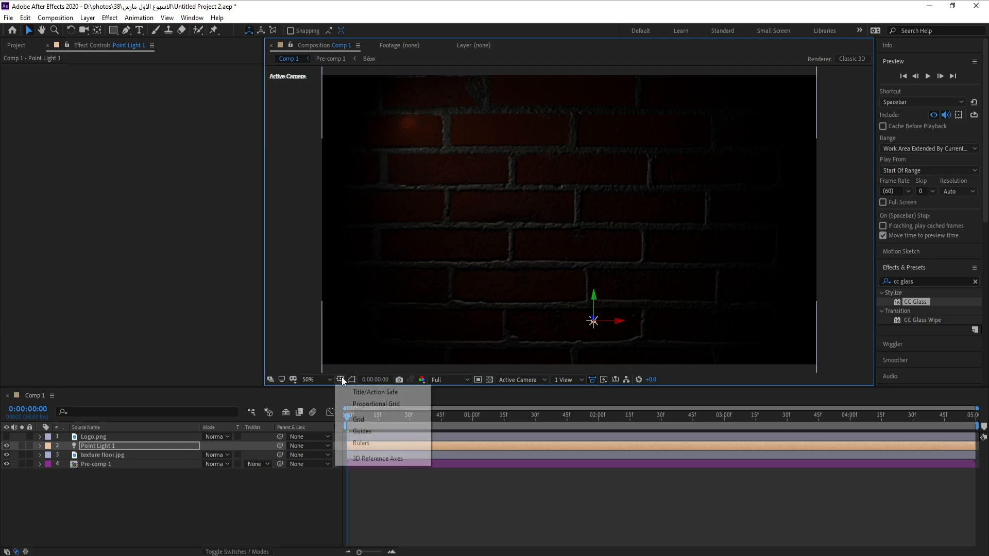
click(403, 404)
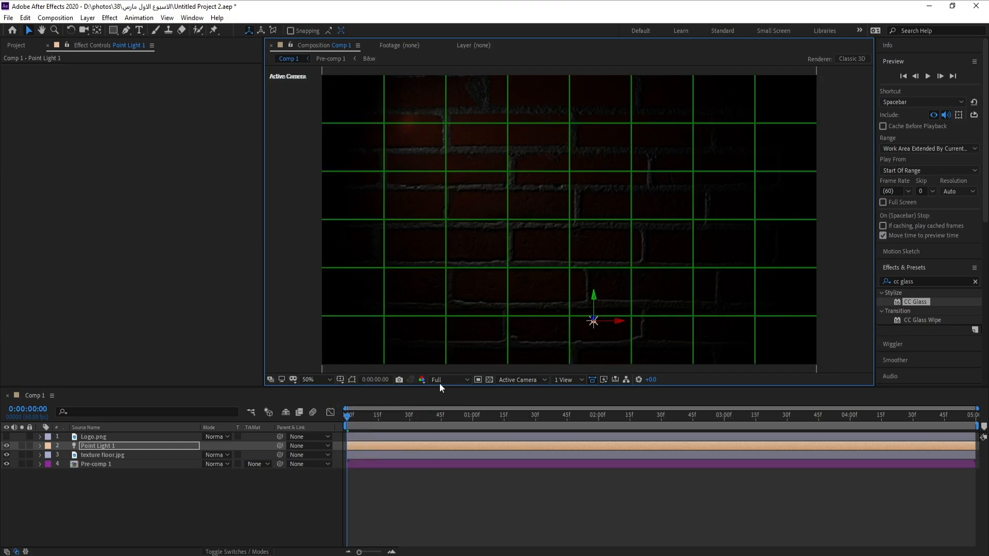
key(comma)
key(comma)
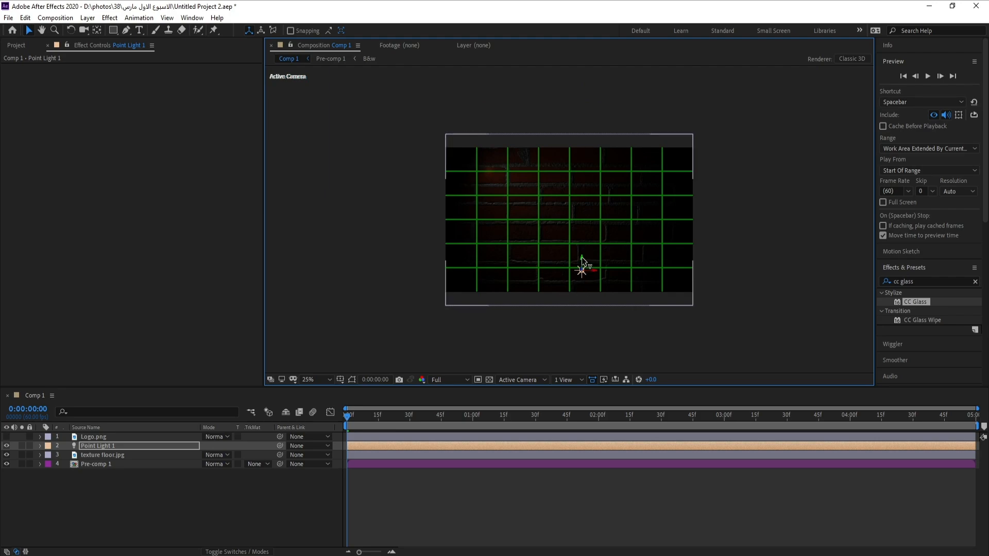
drag(582, 261, 742, 340)
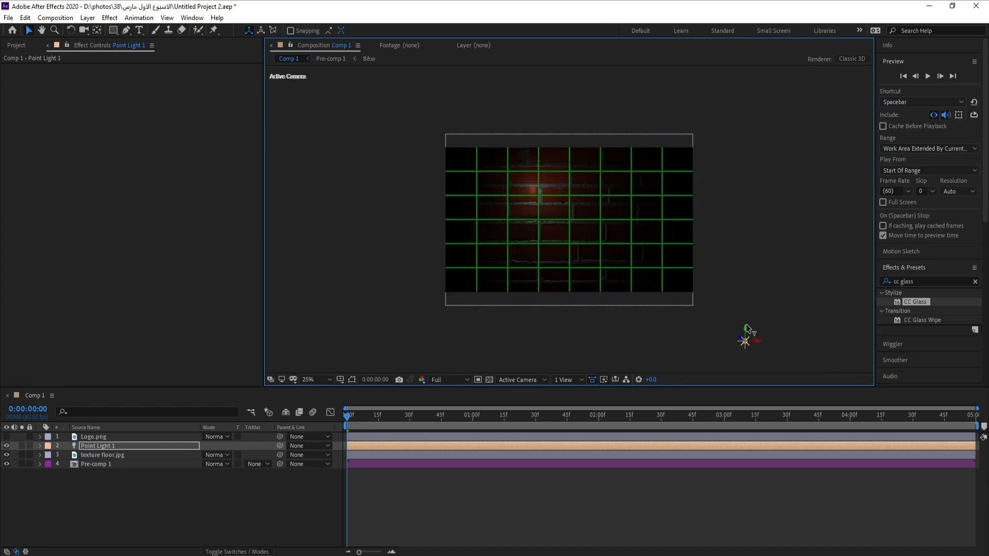
drag(747, 333, 749, 355)
key(comma)
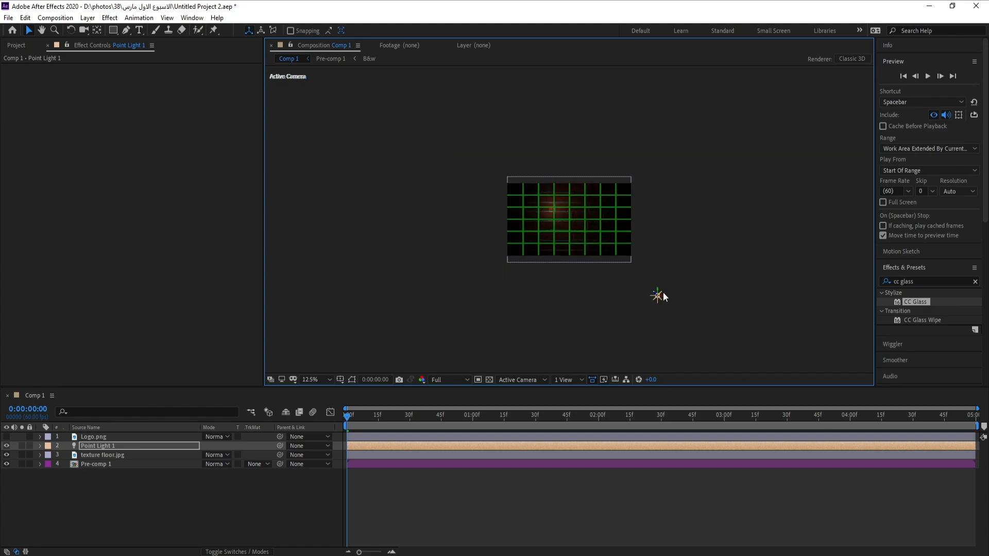
key(period)
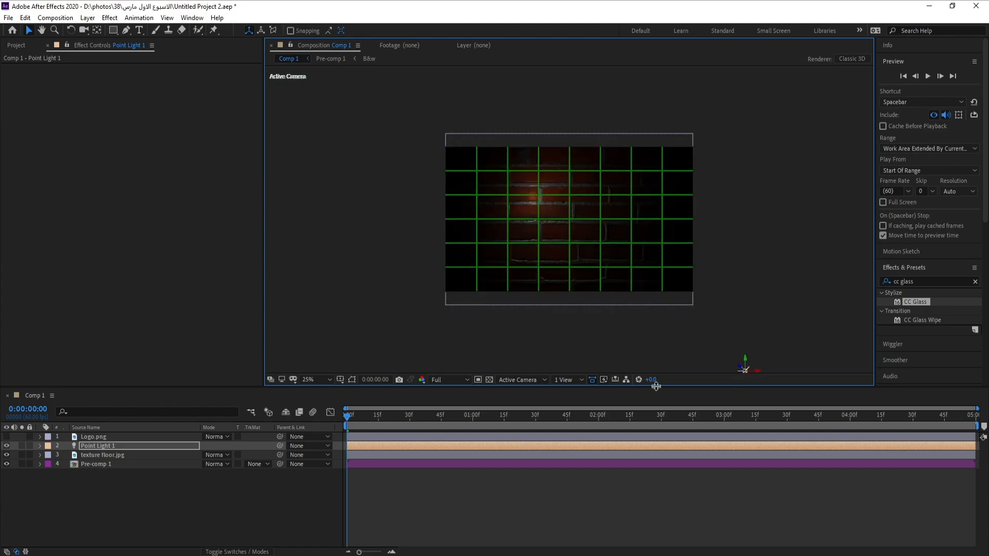
Lower the viewer exposure to -0.8 and enlarge the composition viewer.
drag(654, 386, 654, 400)
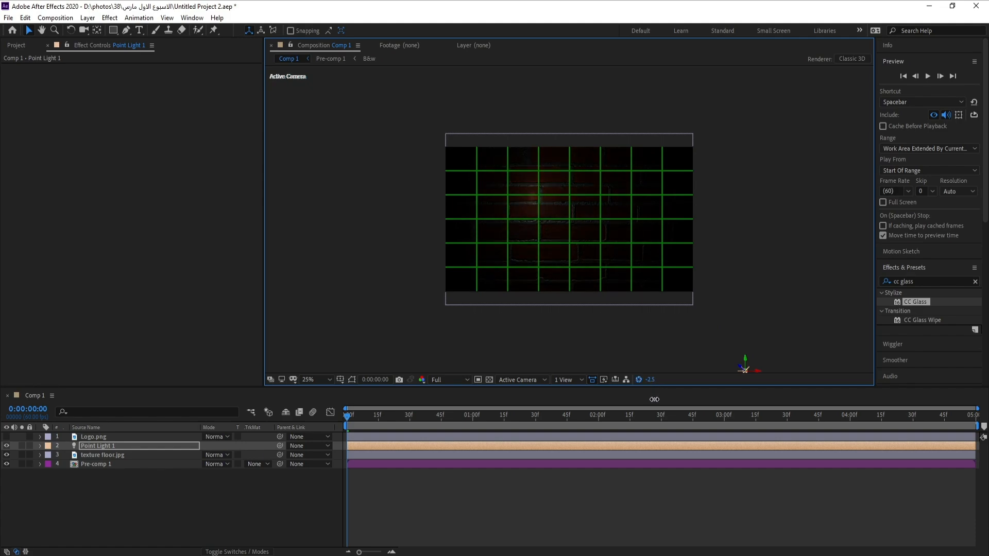
click(26, 17)
click(31, 33)
drag(653, 379, 673, 421)
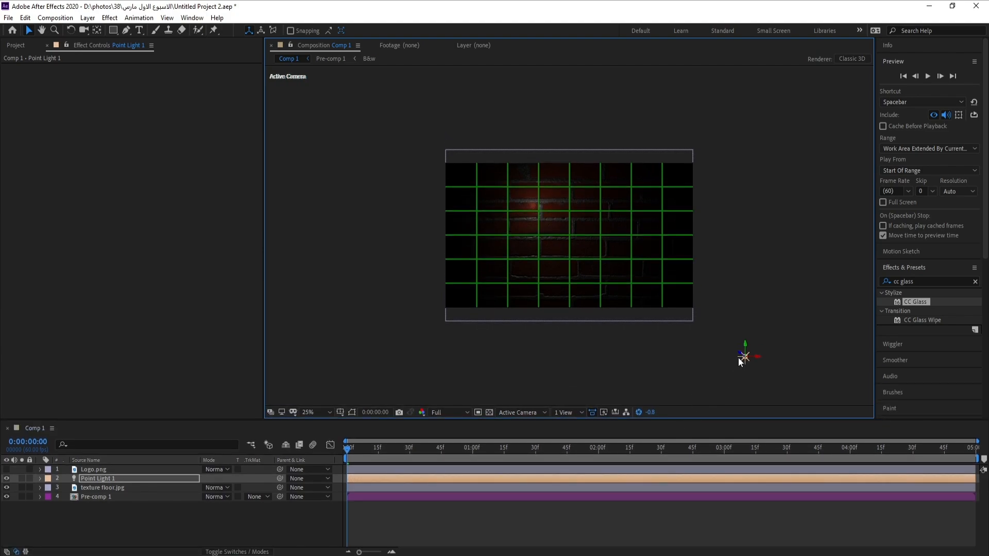
Reposition the point light further toward the lower right, outside the composition frame.
drag(746, 344, 748, 366)
drag(758, 387, 831, 385)
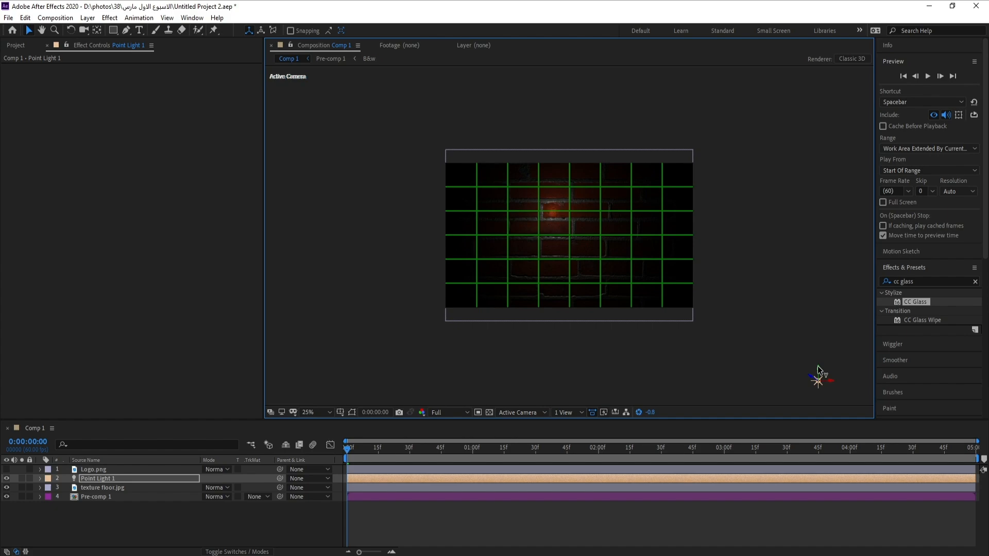
drag(818, 370, 819, 391)
drag(594, 325, 549, 271)
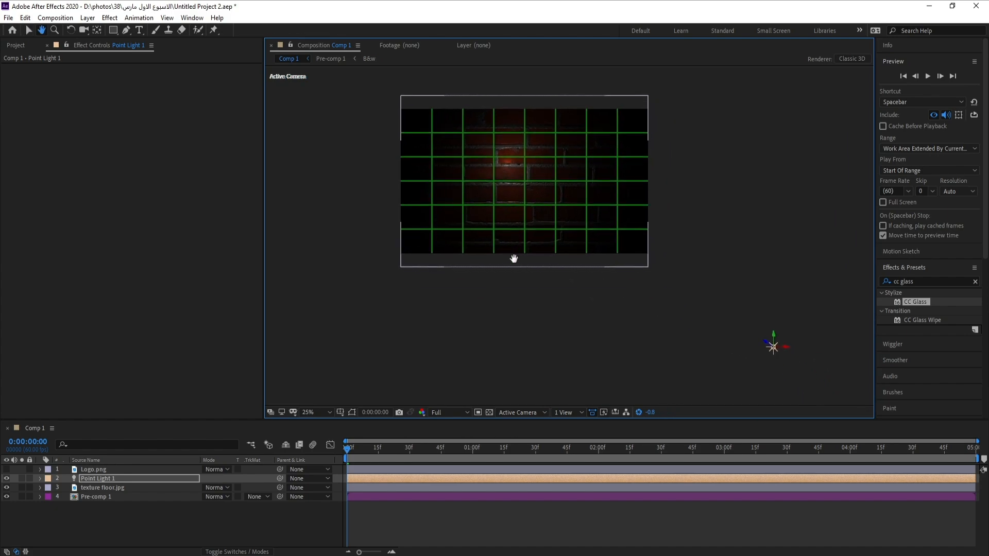
drag(773, 334, 773, 366)
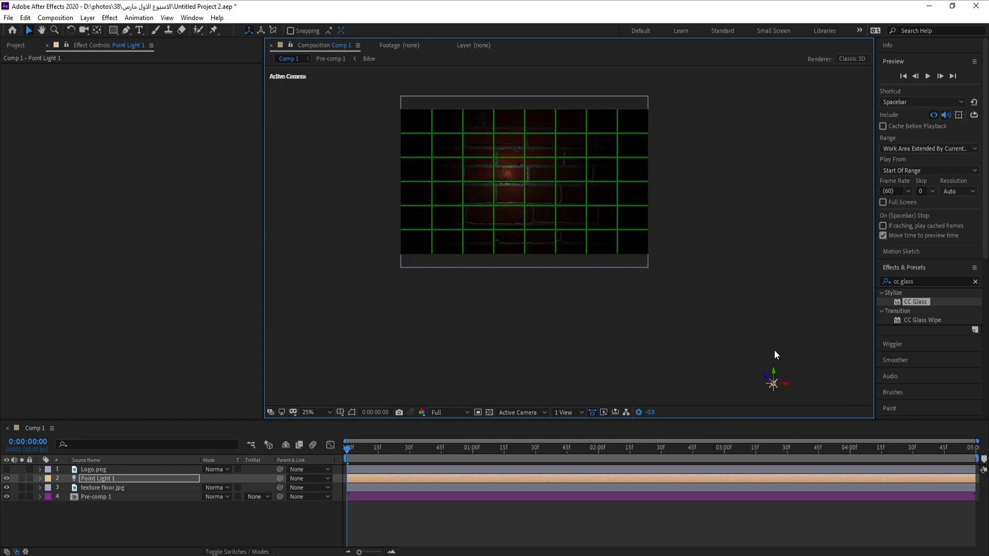
drag(786, 385, 834, 390)
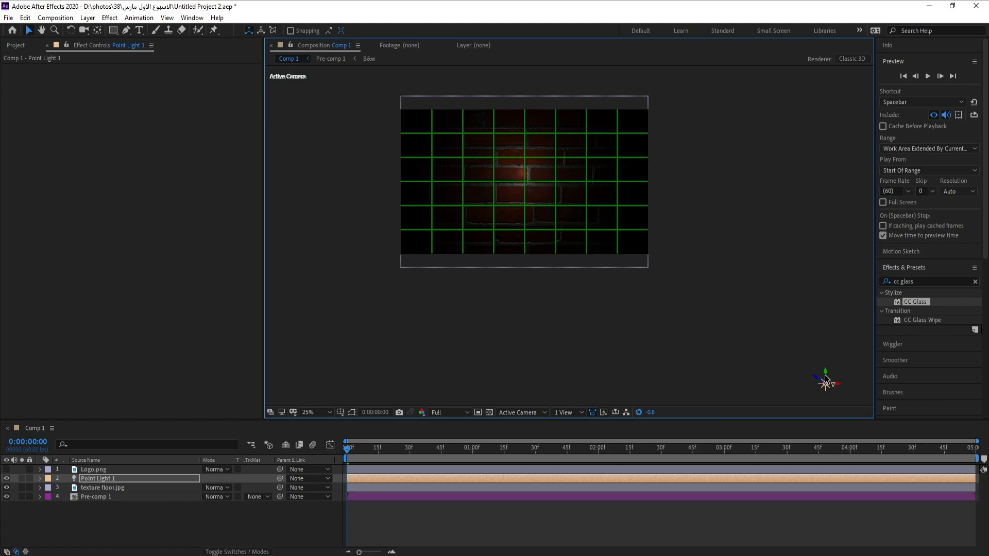
drag(824, 382, 824, 398)
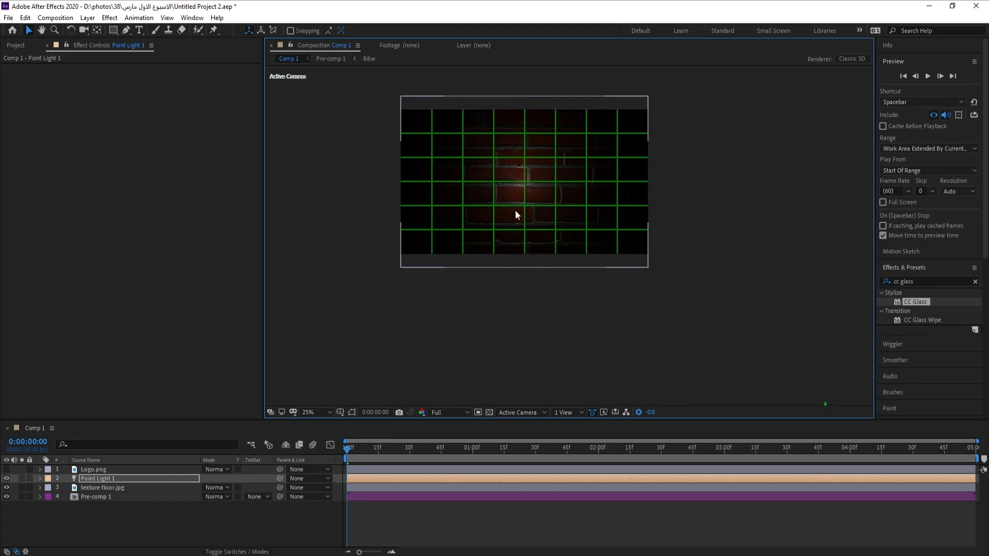
Zoom the viewer back to 50% and turn off the proportional grid.
scroll(515, 210, up, 4)
key(h)
scroll(649, 299, down, 2)
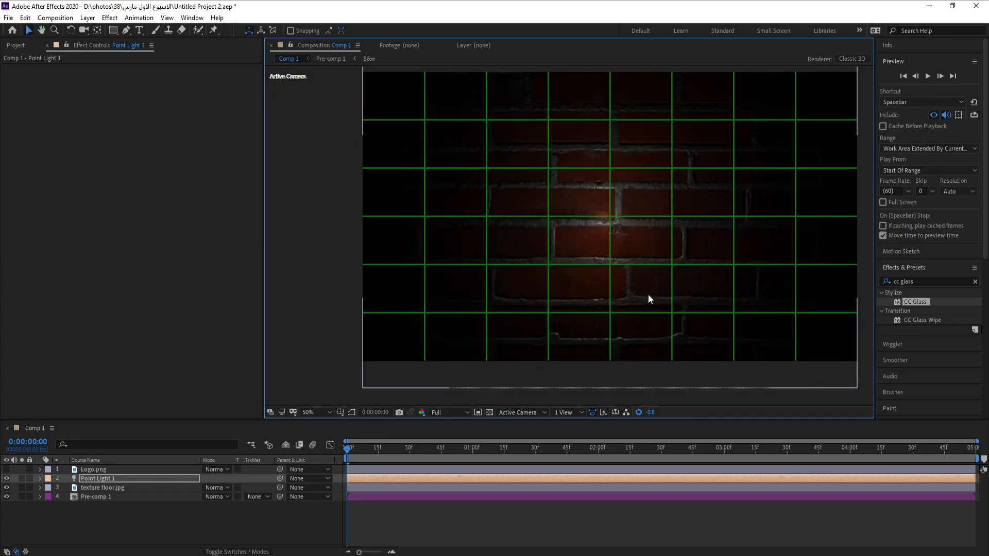
key(v)
click(340, 412)
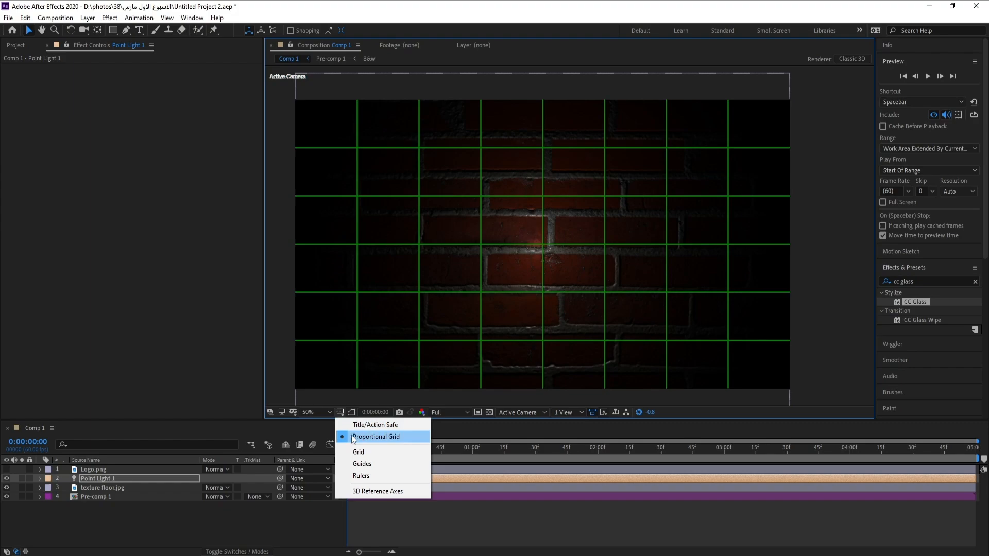
click(386, 435)
key(h)
drag(521, 356, 523, 343)
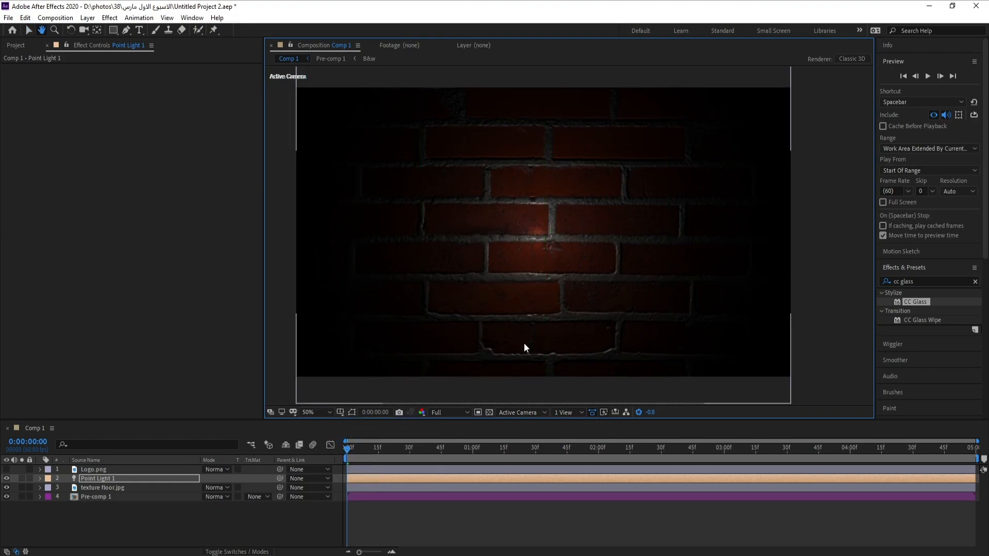
key(v)
Open the texture floor's CC Glass Surface settings and set Softness to 10.
click(109, 487)
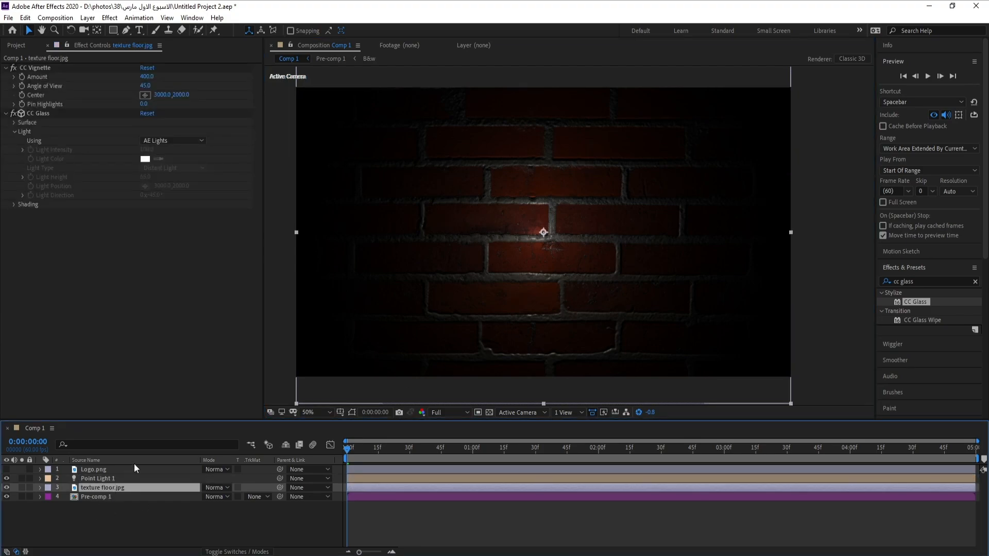
click(14, 132)
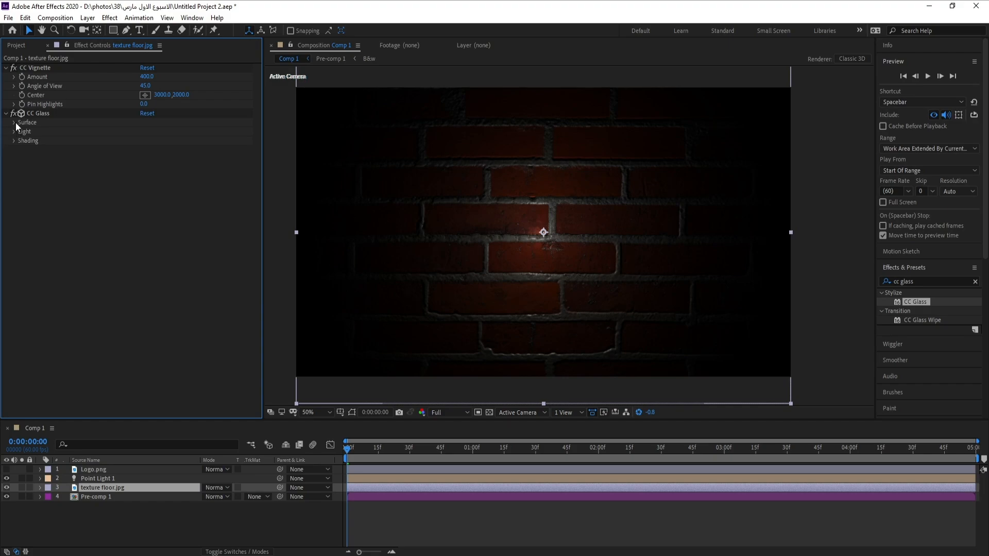
click(13, 122)
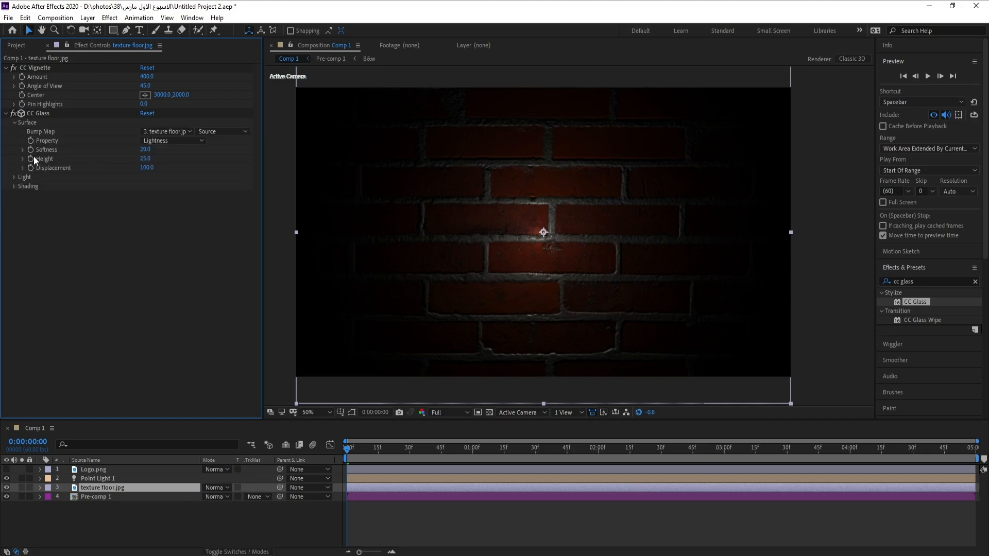
click(145, 150)
text(10)
key(Return)
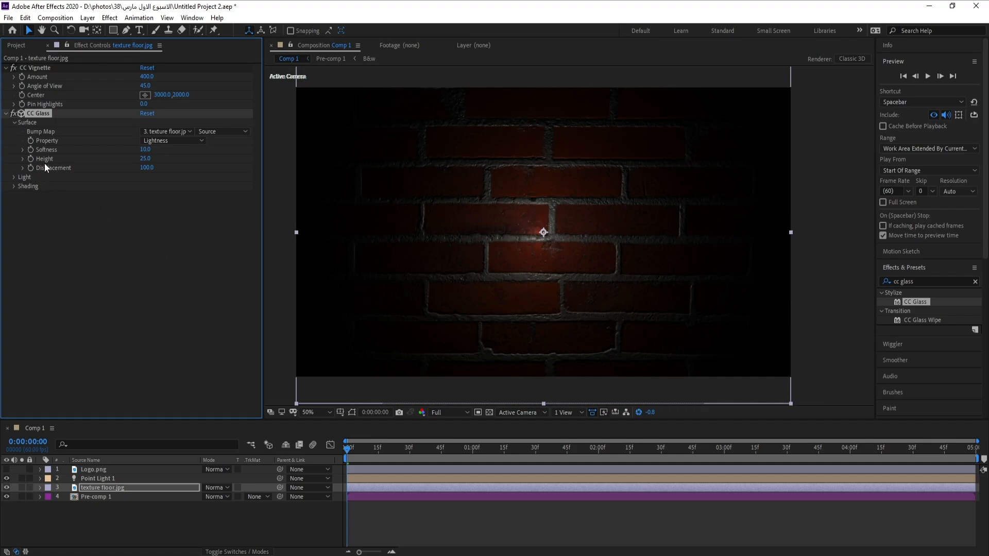
Set the CC Glass surface Height to -30.
click(145, 159)
text(-30)
key(Return)
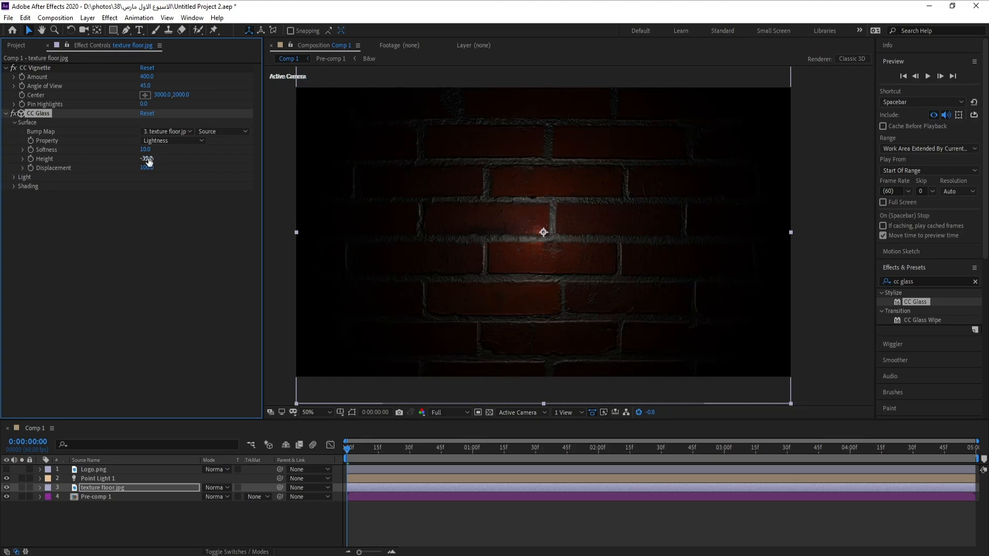
Open the CC Glass Shading settings and set Ambient to 0.
click(14, 186)
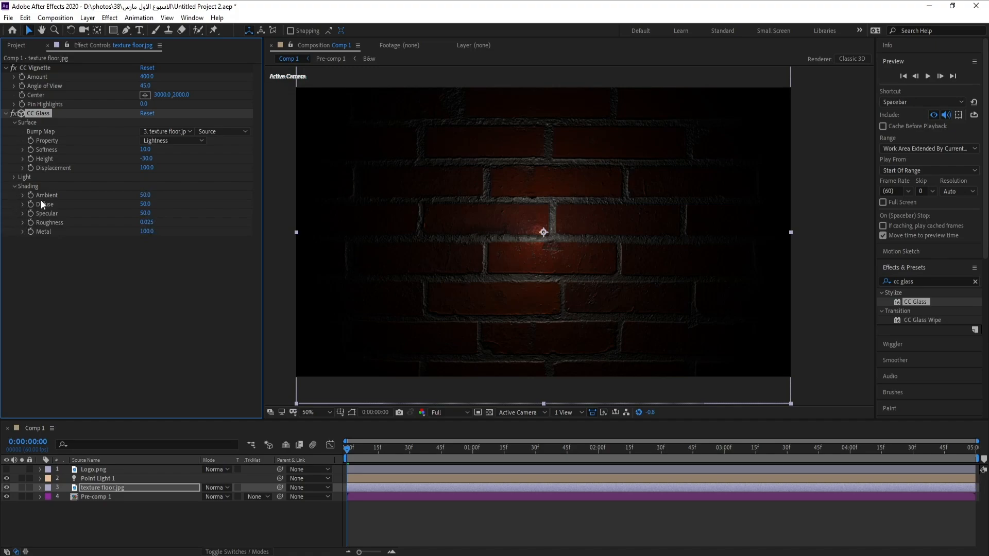
click(146, 195)
text(0)
key(Return)
Set the CC Glass Diffuse to 60.
drag(139, 204, 160, 206)
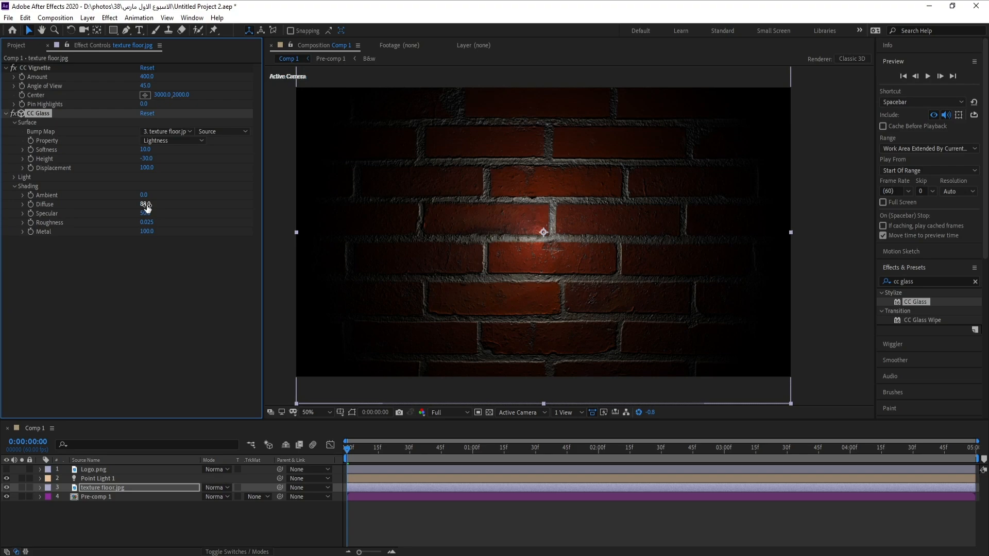
click(147, 205)
text(60)
key(Return)
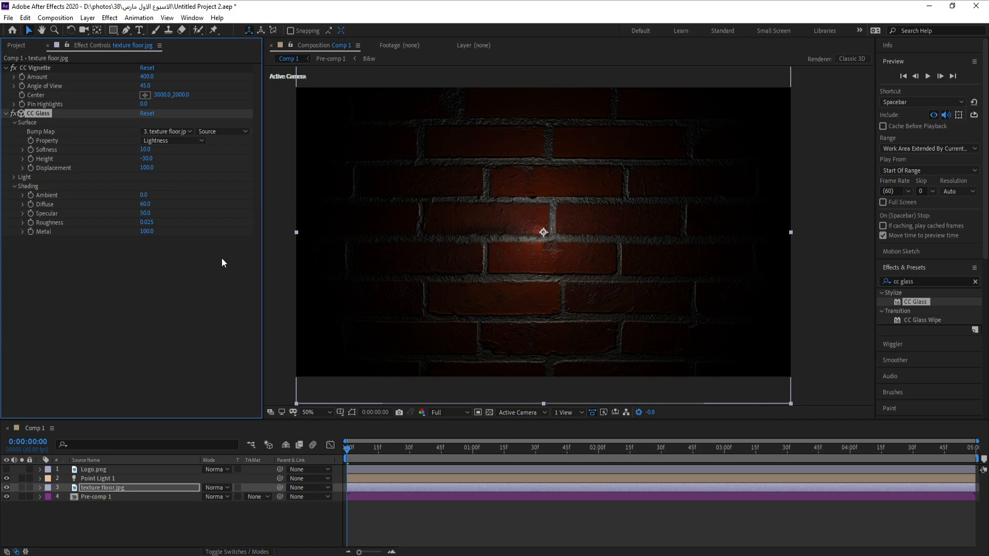
Set the CC Glass Diffuse to 10.
click(142, 205)
text(10)
key(Return)
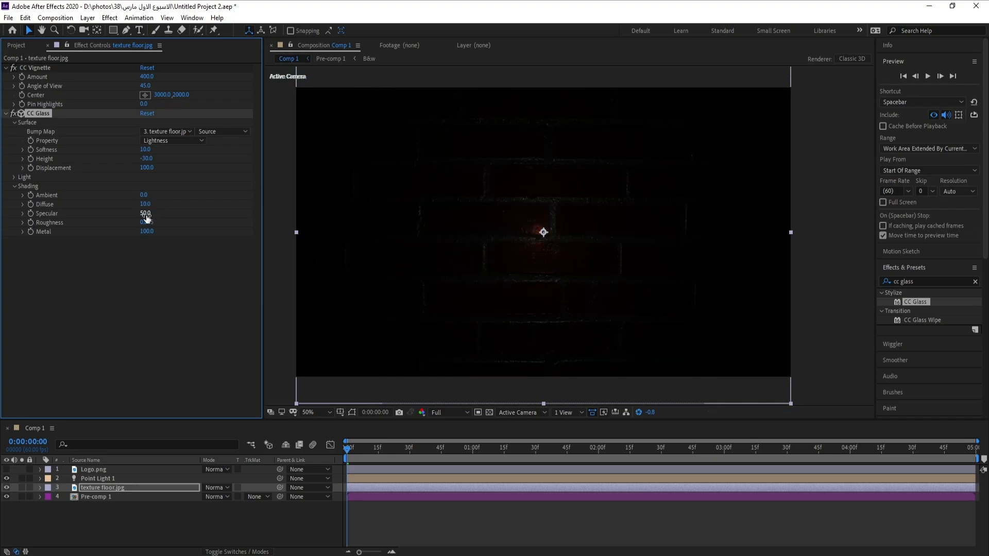
Set the CC Glass Specular to 100 and Roughness to 0.300.
click(146, 219)
text(100)
key(Return)
click(147, 223)
drag(147, 224, 198, 227)
text(3)
key(Return)
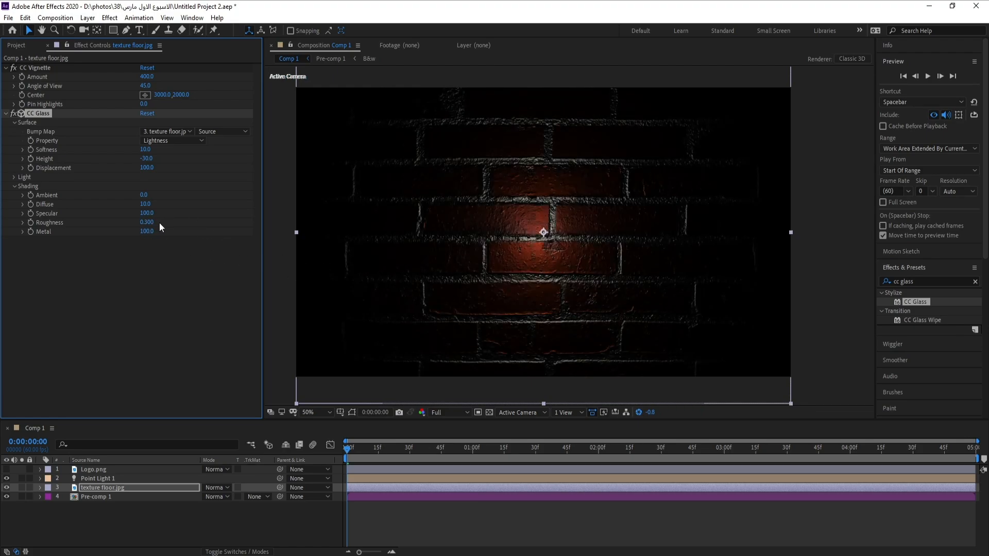
Make the Logo.png layer visible and auto-trace it onto a new layer with the default alpha-channel settings.
click(100, 470)
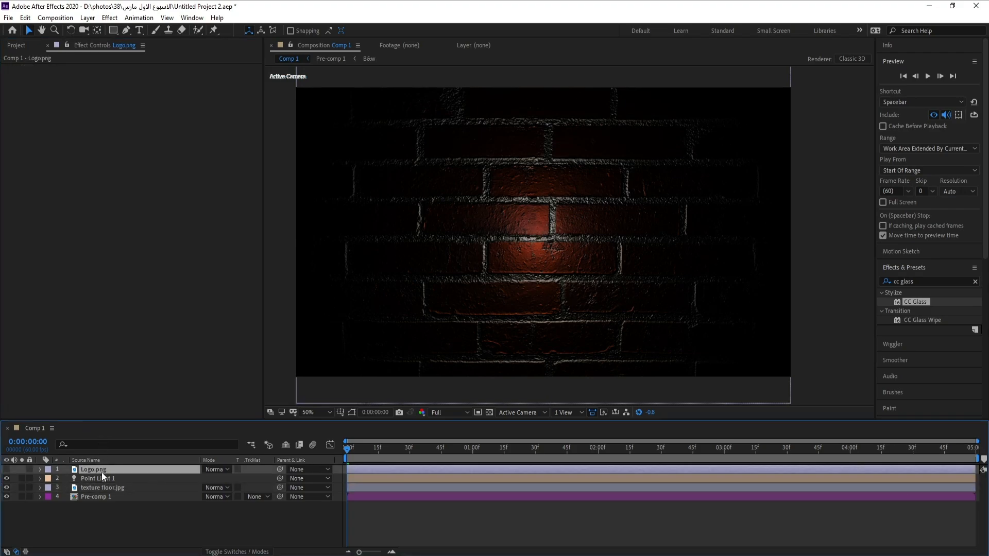
click(6, 469)
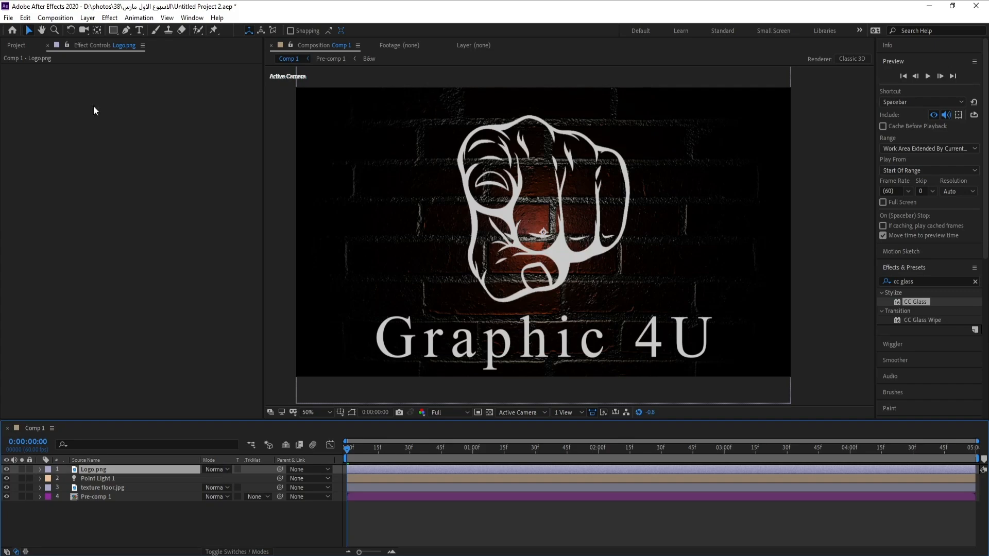
click(88, 18)
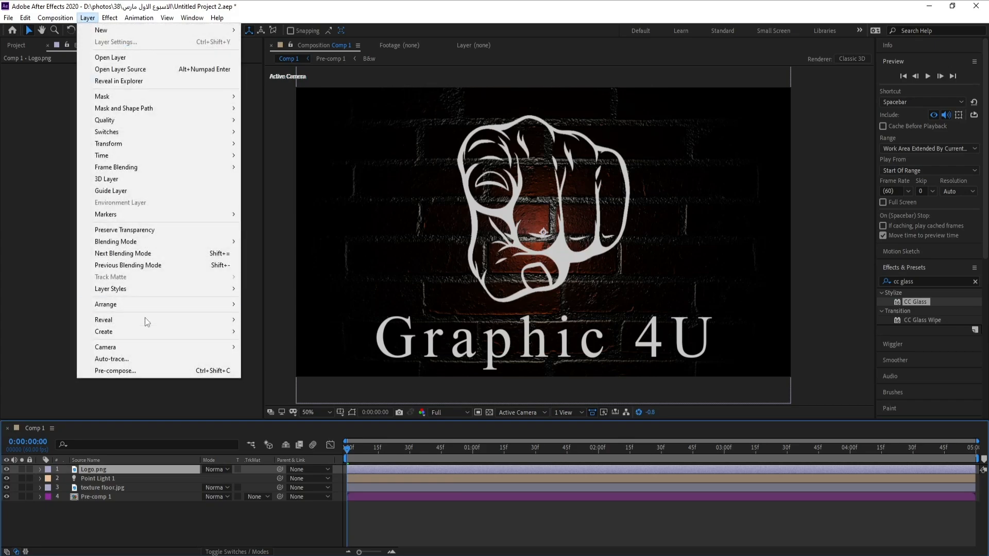
click(155, 358)
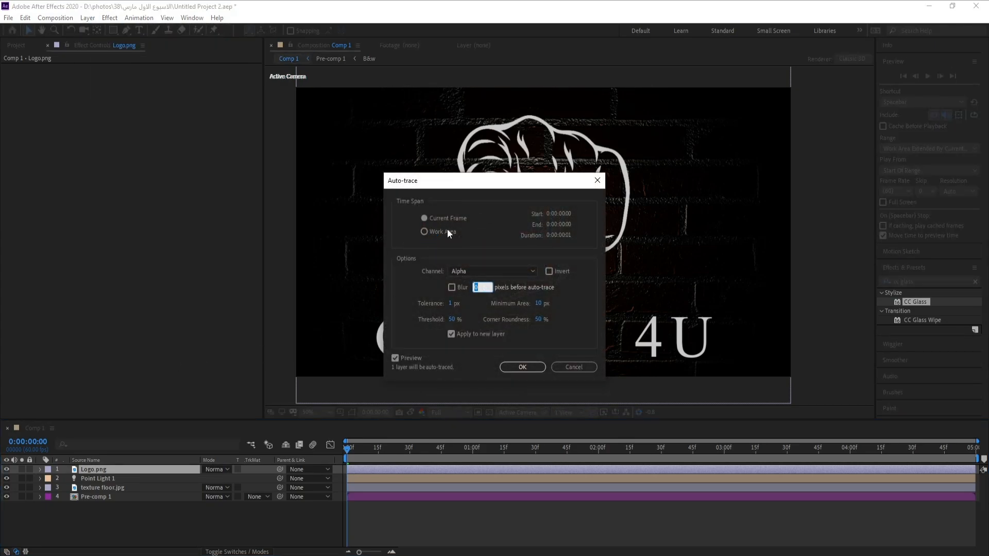
click(521, 367)
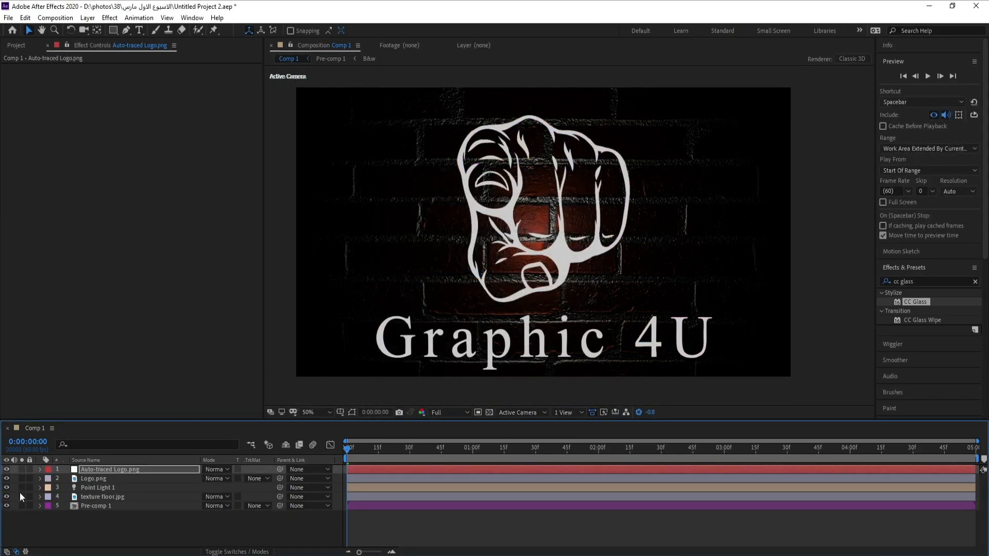
Hide the original Logo.png layer and select the Auto-traced Logo layer.
click(352, 412)
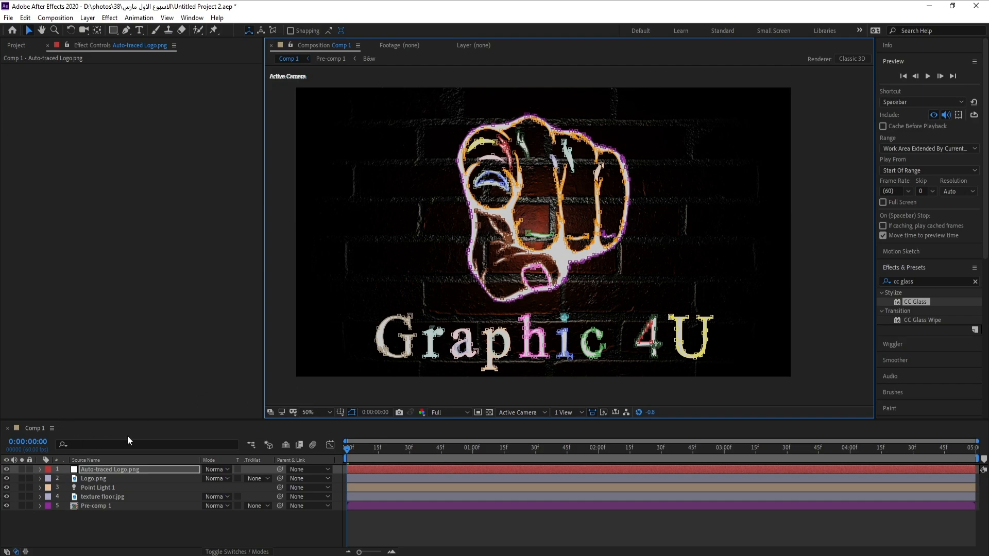
click(104, 479)
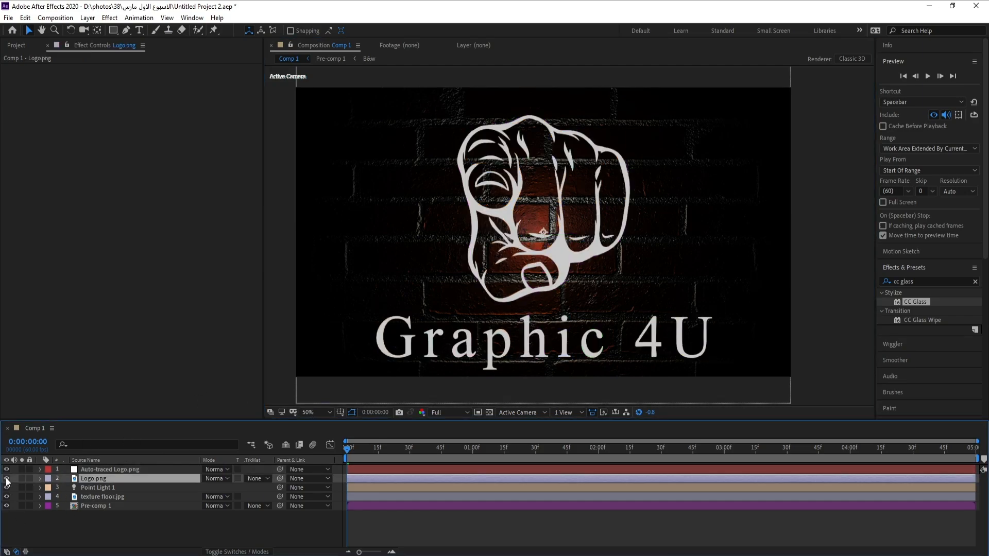
click(6, 479)
click(101, 470)
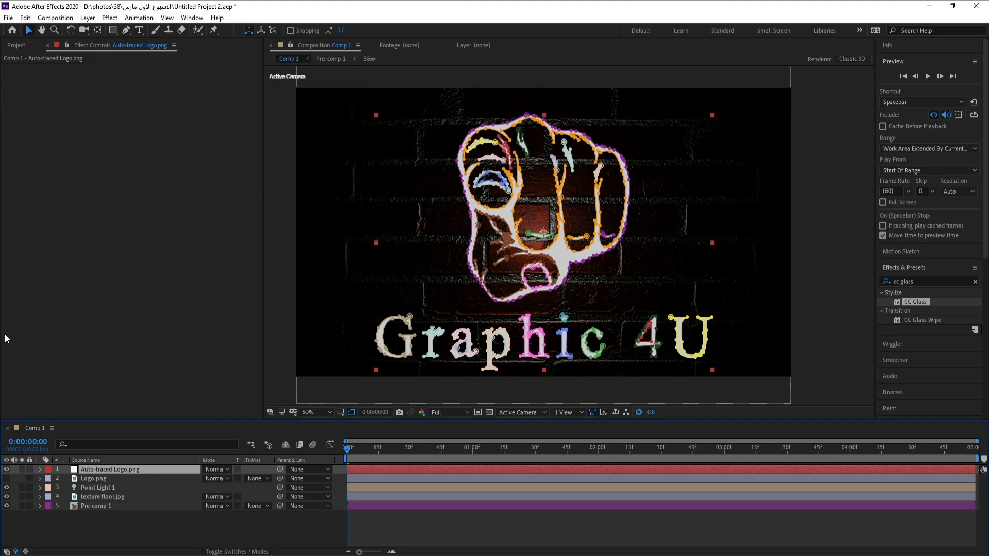
Apply the Video Copilot Saber effect to the auto-traced logo and choose the Neon preset.
click(112, 19)
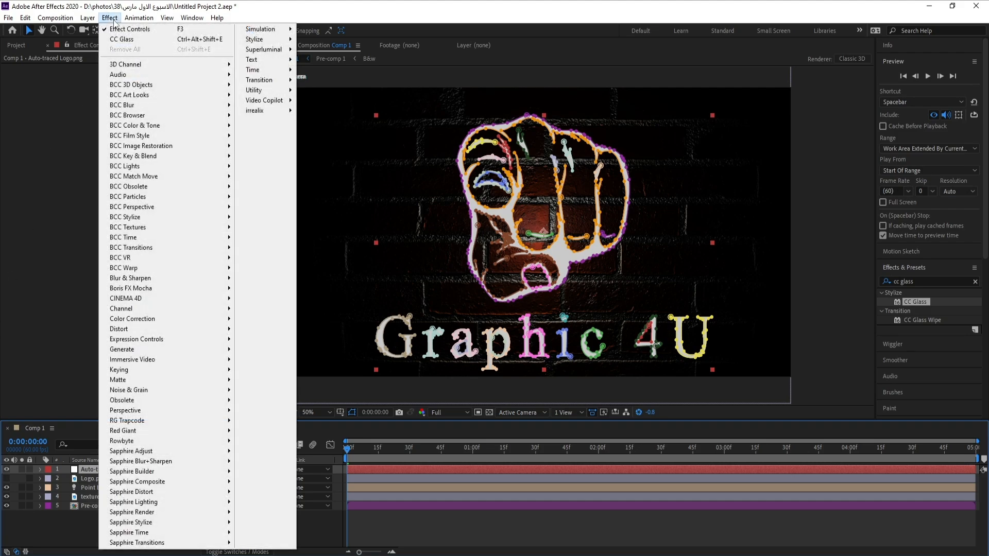
mouse_move(264, 100)
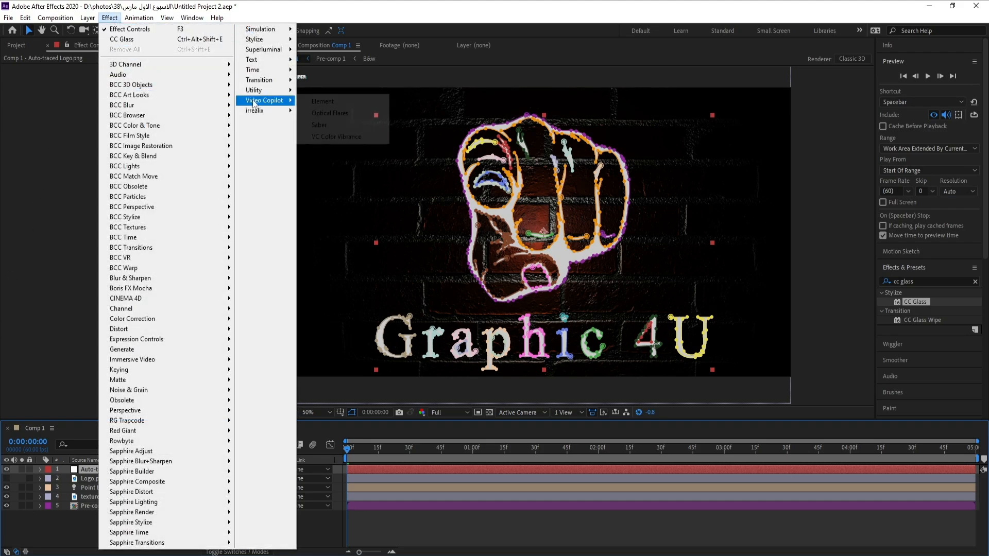
click(338, 130)
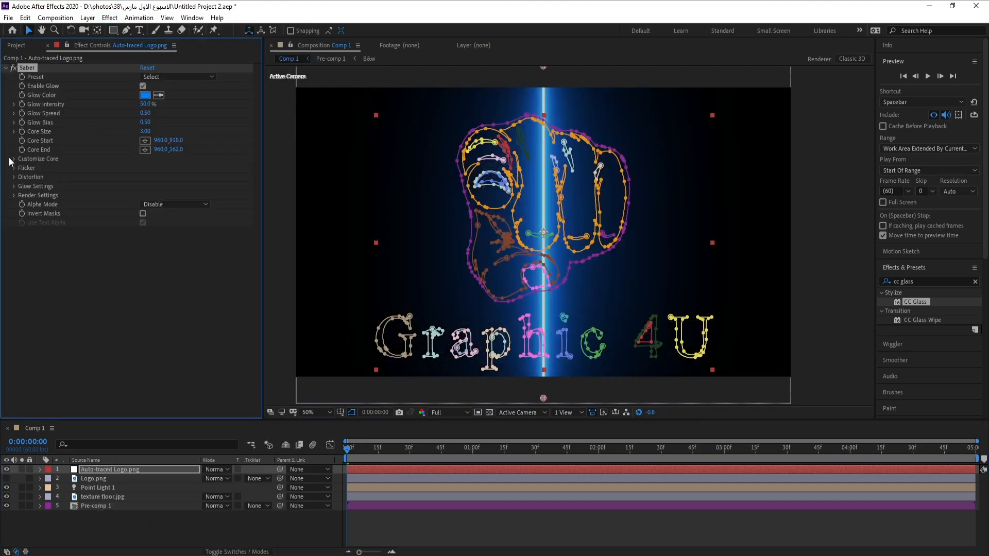
click(160, 77)
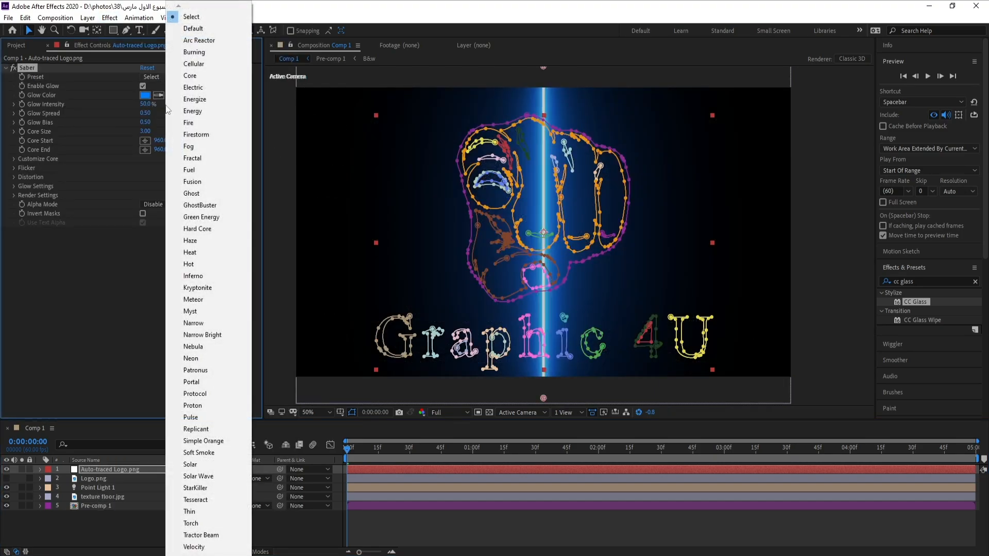
click(210, 359)
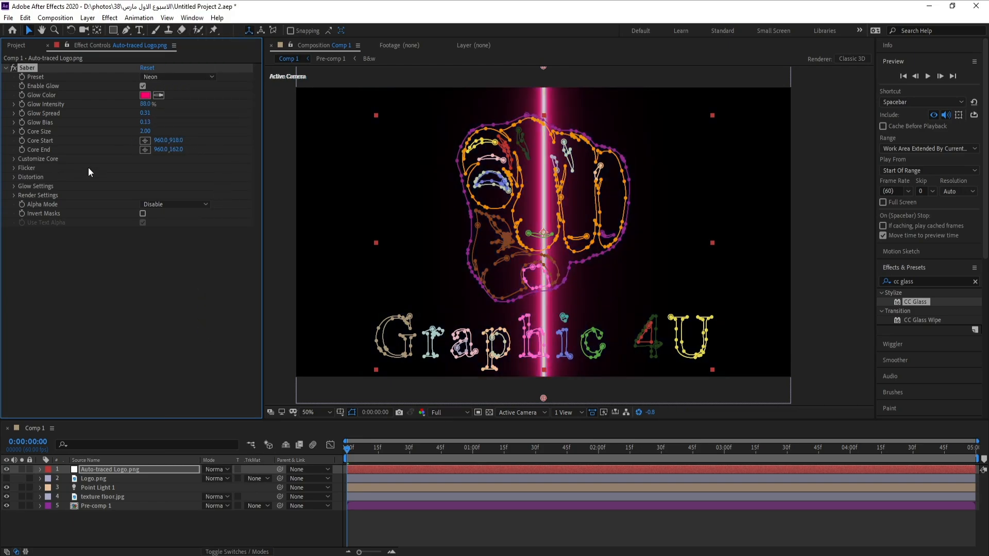
Open Saber's Customize Core settings and set Core Type to Layer Masks.
click(14, 159)
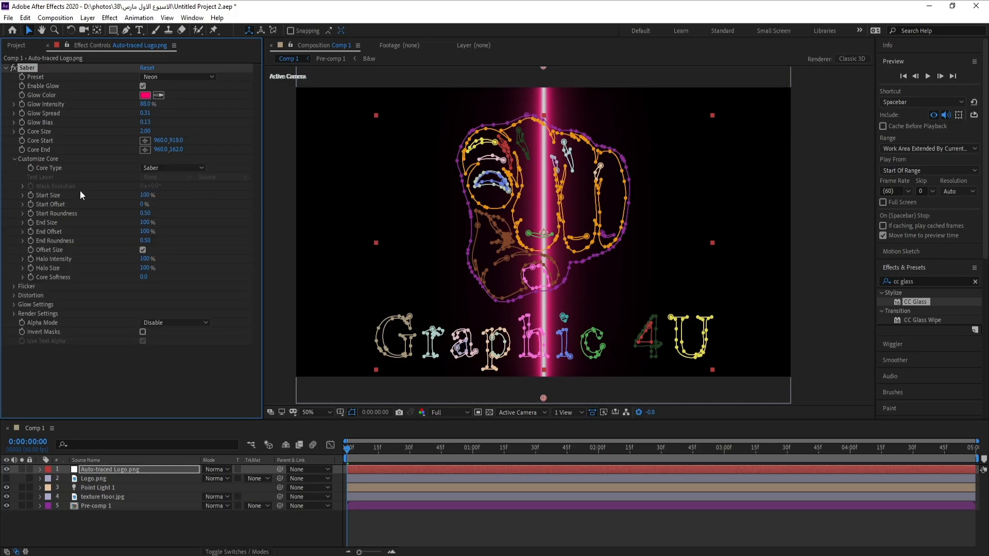
click(13, 159)
click(14, 159)
click(160, 169)
click(160, 169)
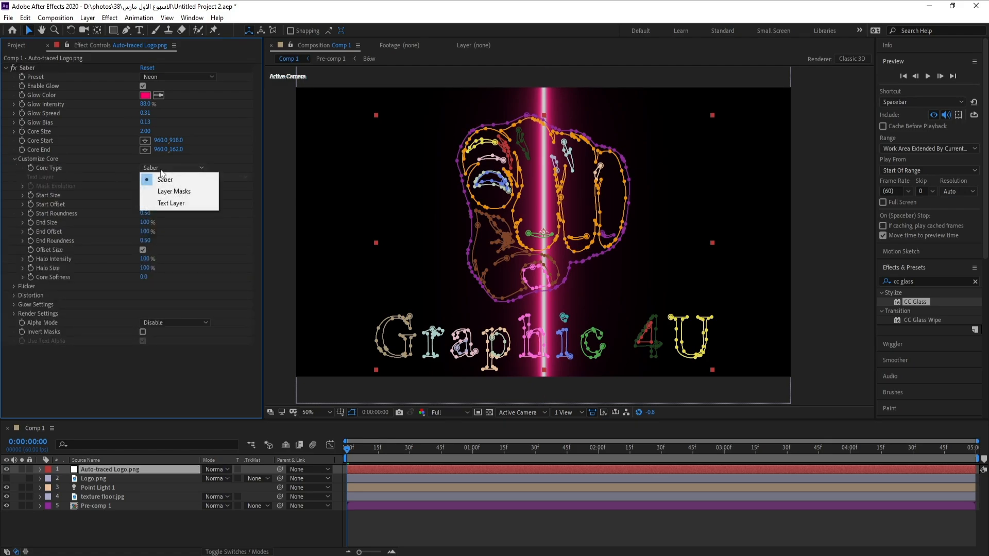
click(175, 192)
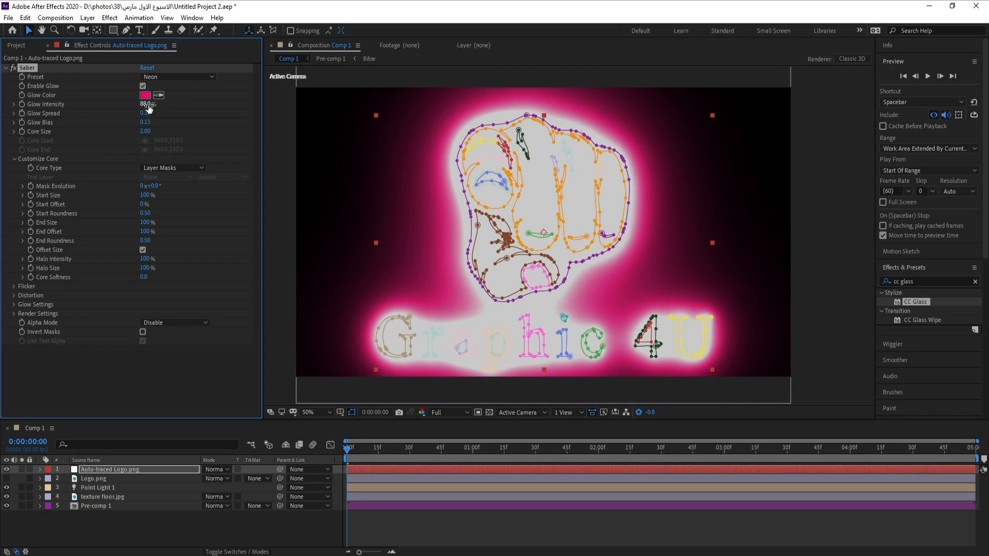
Lower the Saber Glow Intensity to 23%.
drag(147, 104, 124, 107)
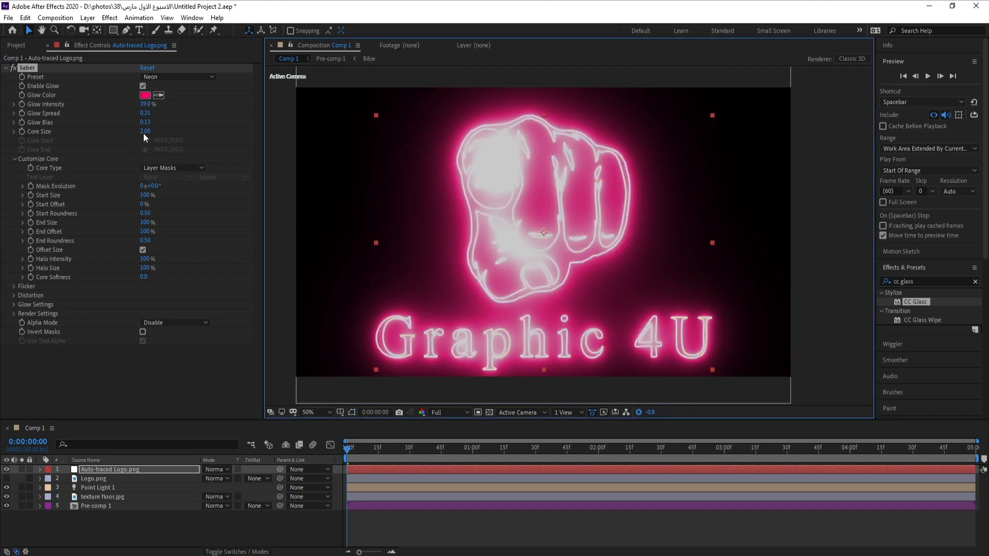
drag(148, 104, 142, 108)
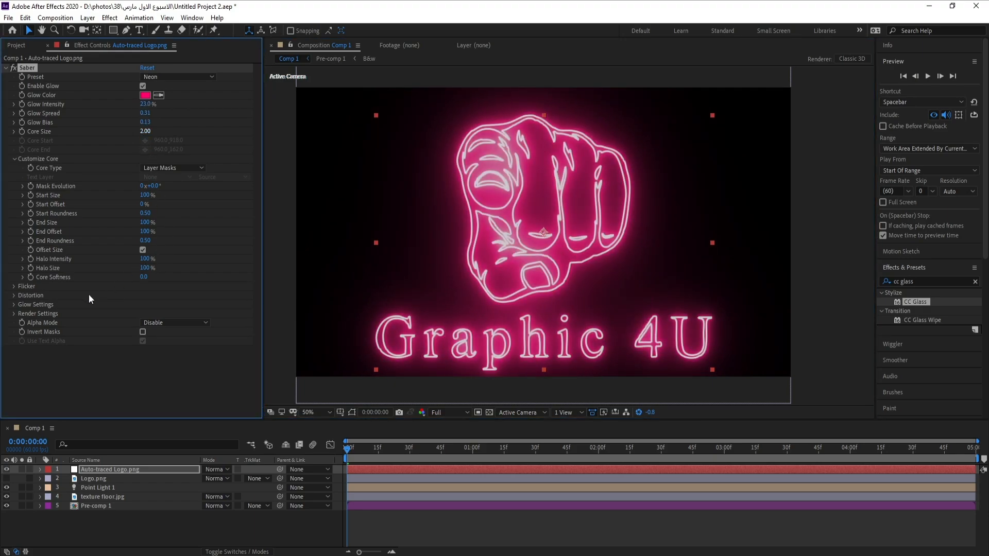
In Saber's Render Settings, set Composite Settings to Transparent and Alpha Mode to Mask Core.
click(13, 314)
scroll(259, 295, down, 1)
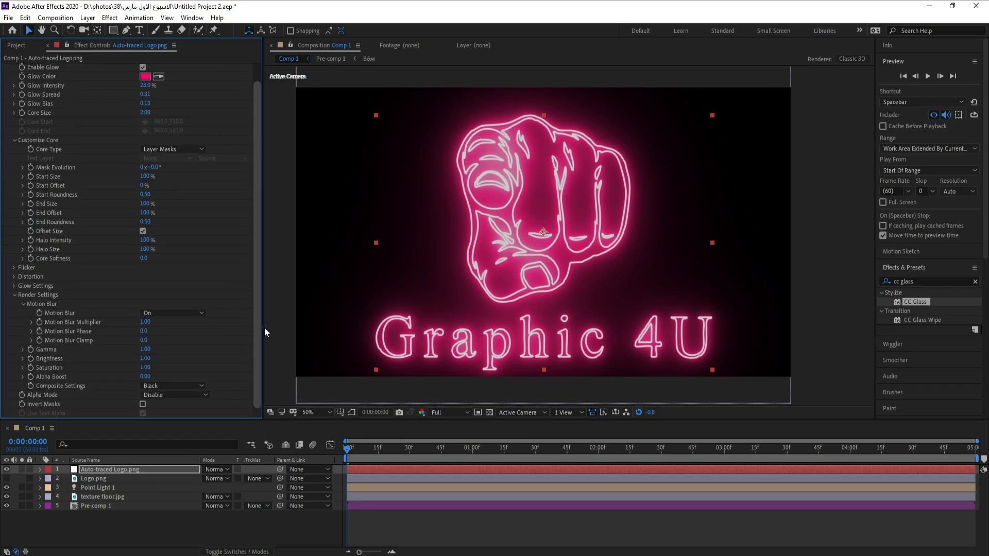
click(172, 384)
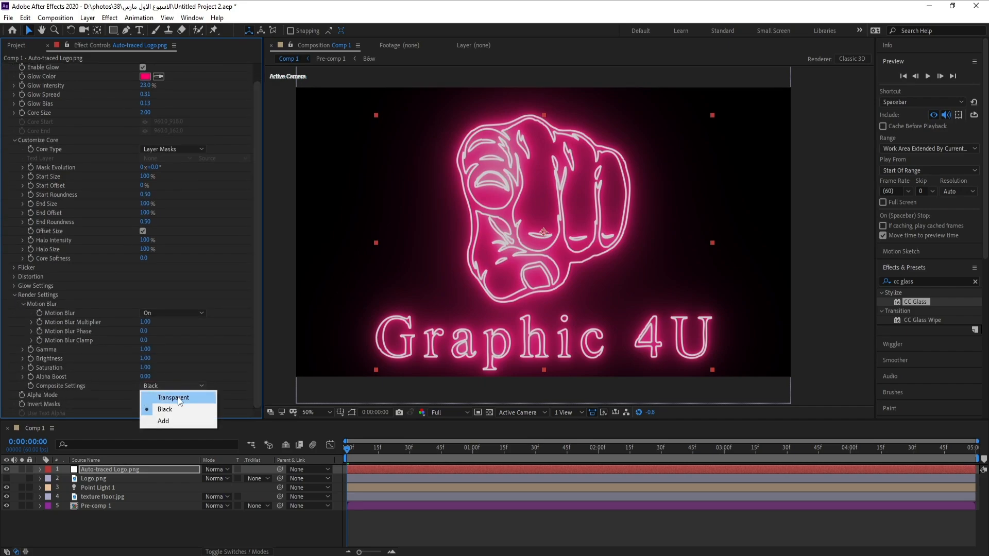
click(187, 402)
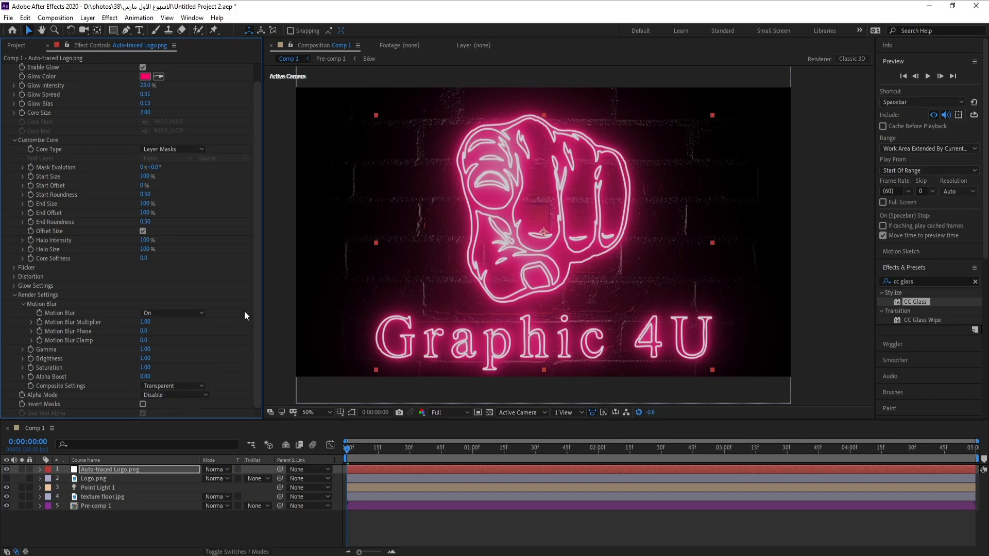
click(178, 395)
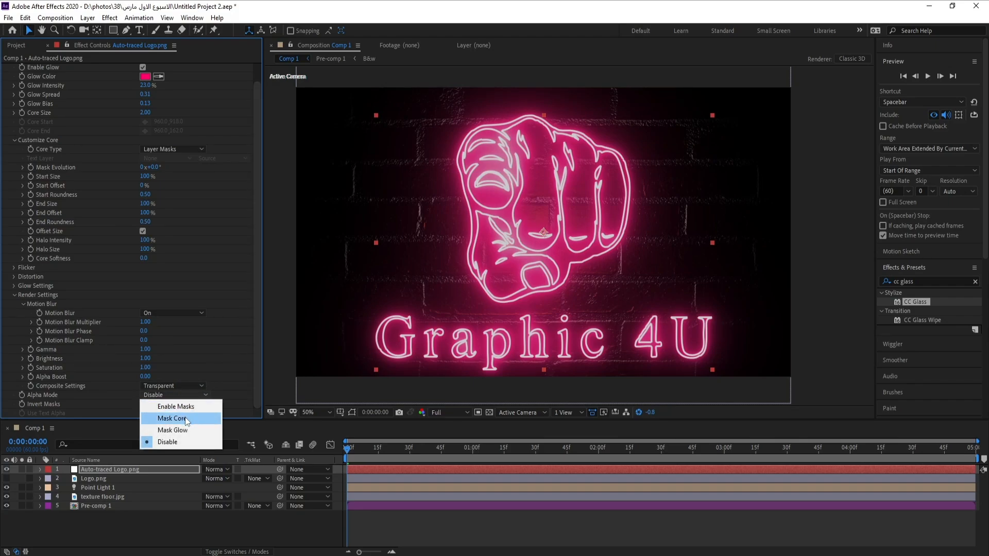
click(187, 420)
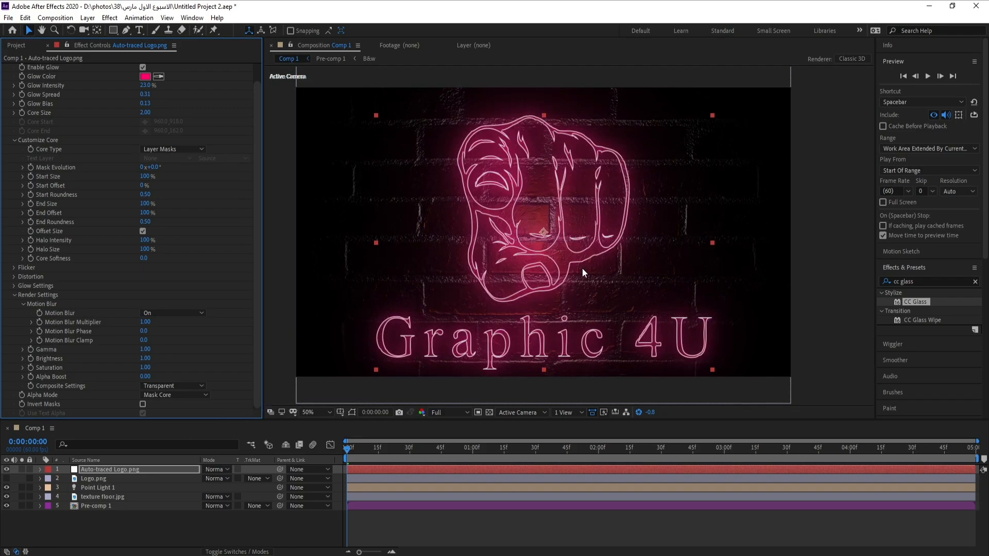
Apply the Stylize Glow effect to the auto-traced logo layer.
drag(348, 452, 298, 457)
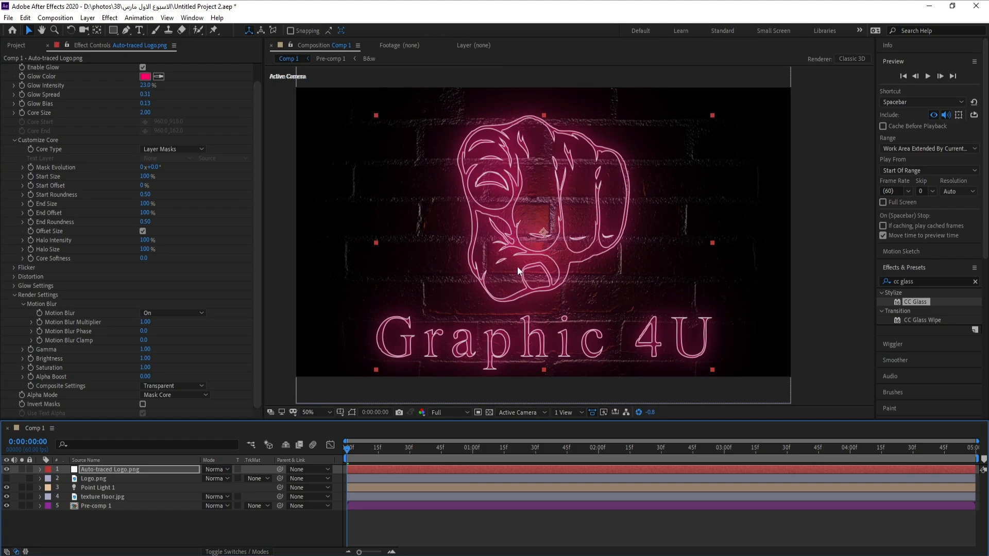
click(112, 21)
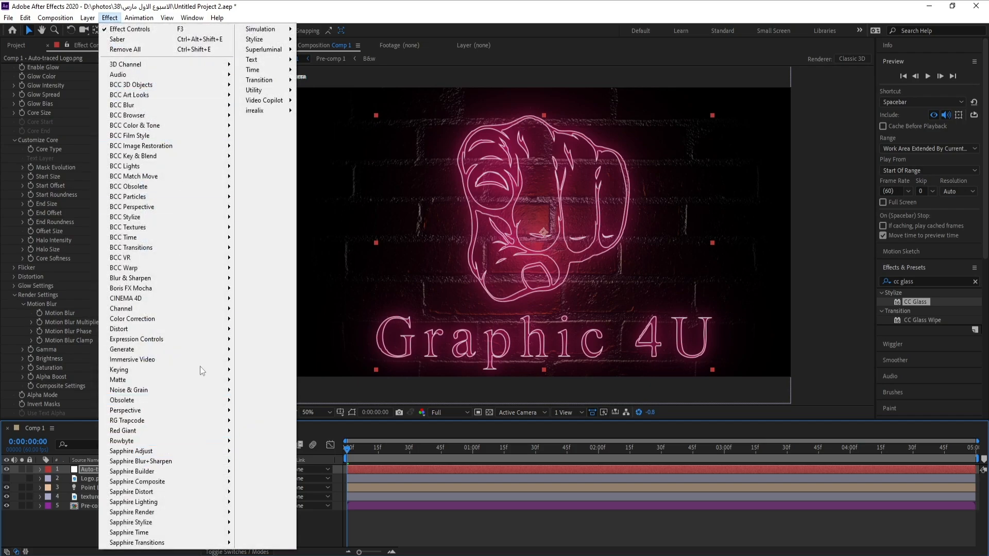
mouse_move(200, 254)
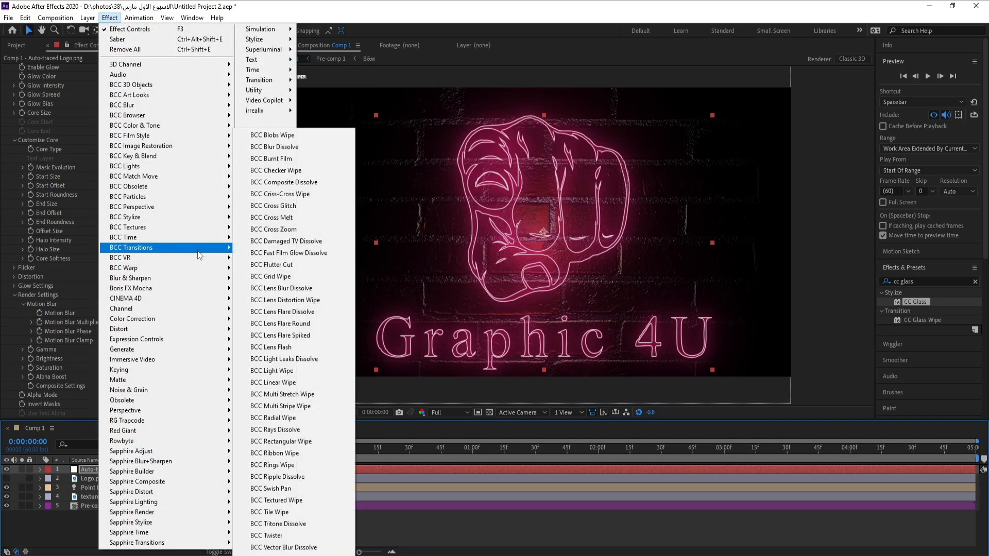
mouse_move(275, 59)
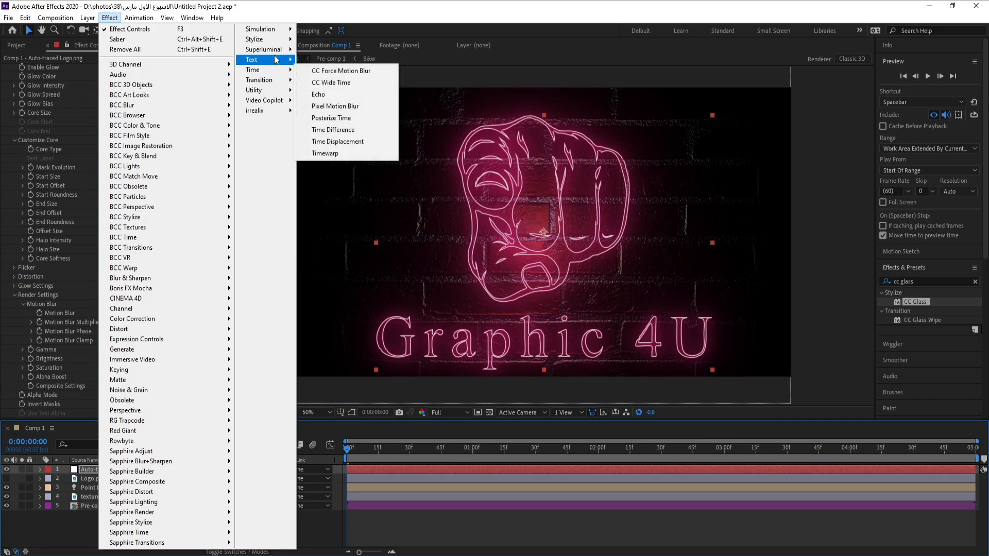
mouse_move(263, 39)
click(330, 235)
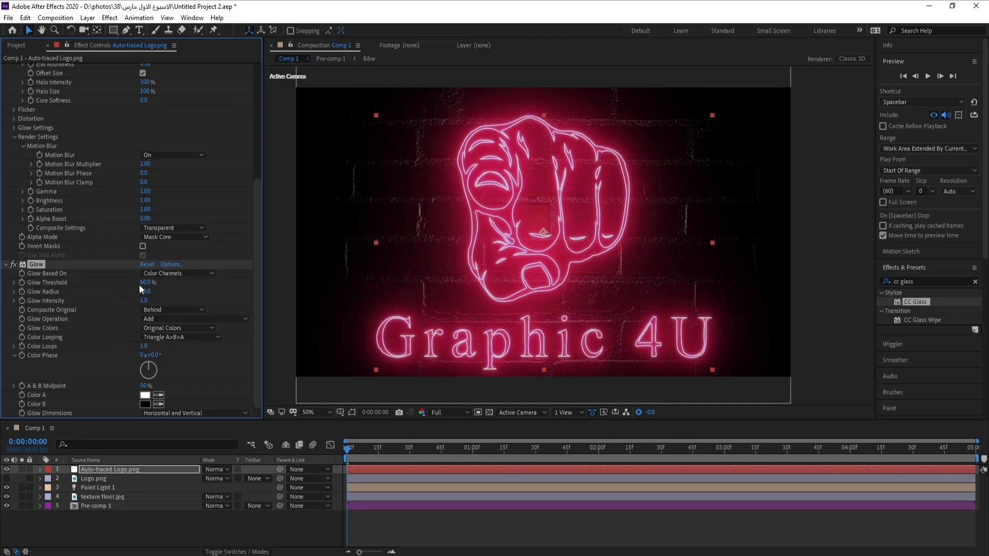
Set the Glow Threshold to 61.2%, Glow Radius to 50 and Glow Intensity to 2.
drag(145, 283, 175, 296)
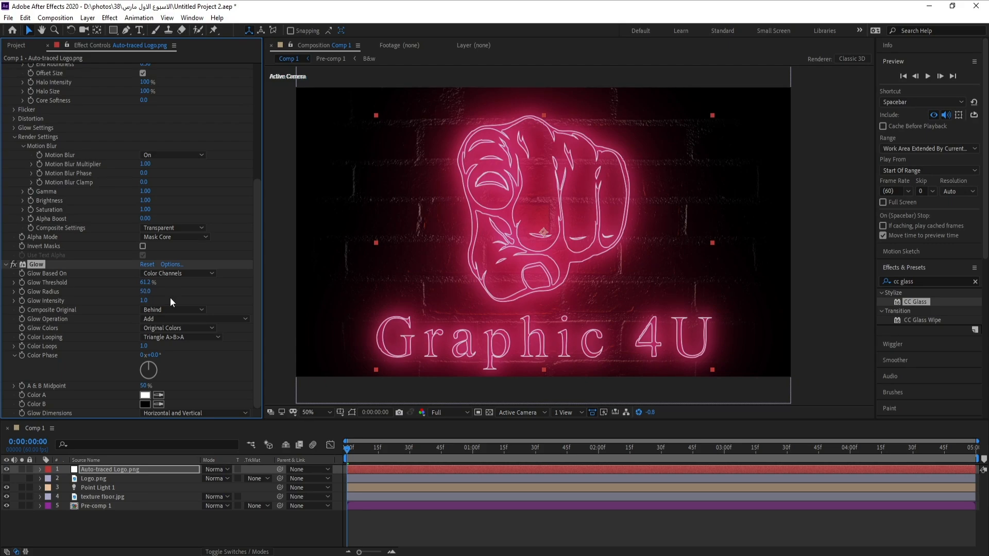
mouse_move(147, 302)
mouse_down()
mouse_move(196, 305)
mouse_move(149, 309)
mouse_up()
click(143, 300)
text(2)
key(Return)
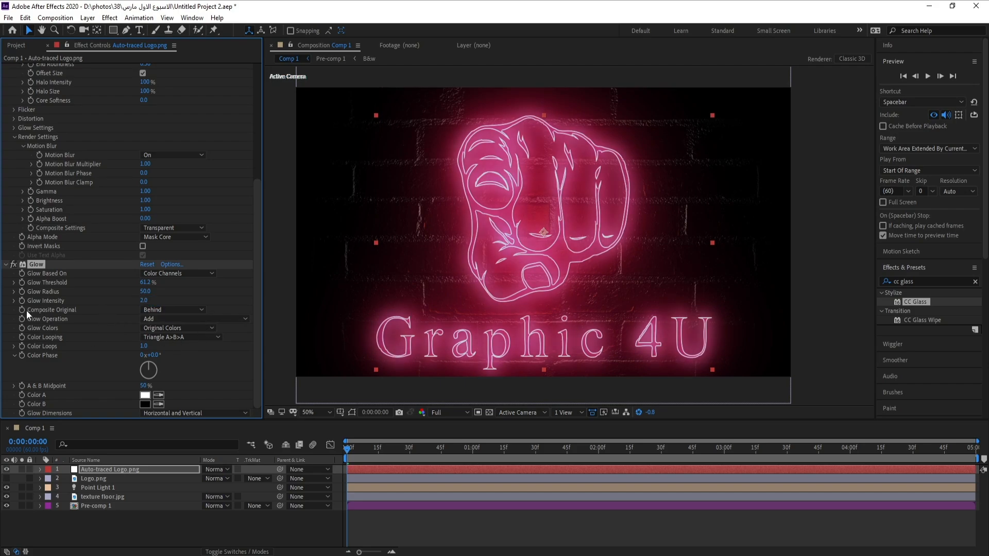
click(6, 264)
scroll(8, 206, up, 1)
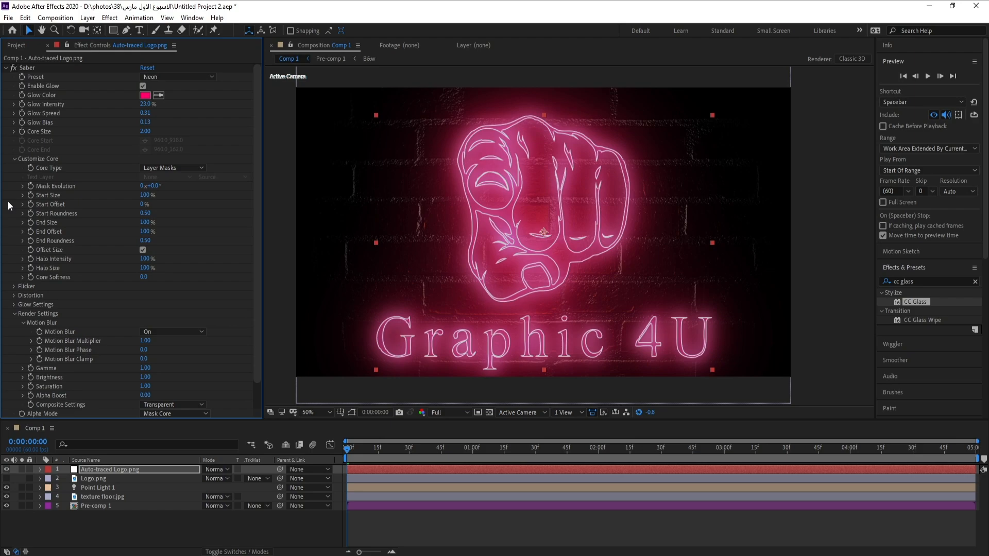
click(6, 68)
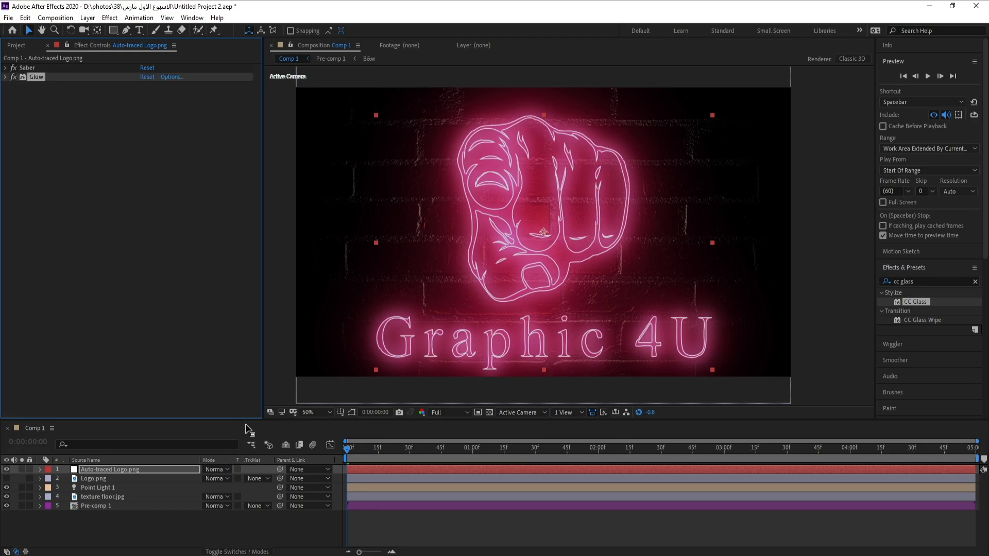
Delete the original Logo.png layer.
click(101, 479)
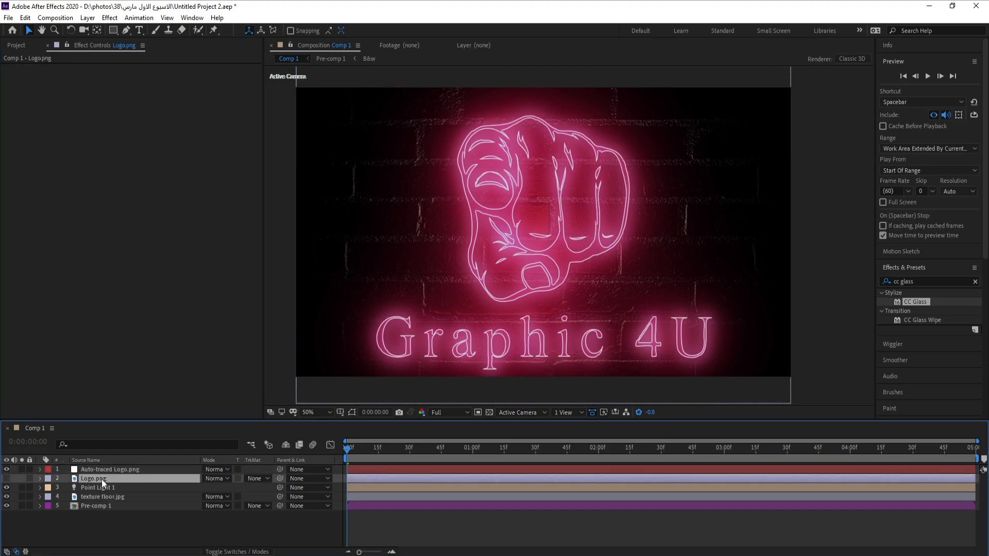
key(Delete)
Pre-compose the auto-traced logo, point light and texture floor layers into a new composition and give it an orange label.
click(103, 468)
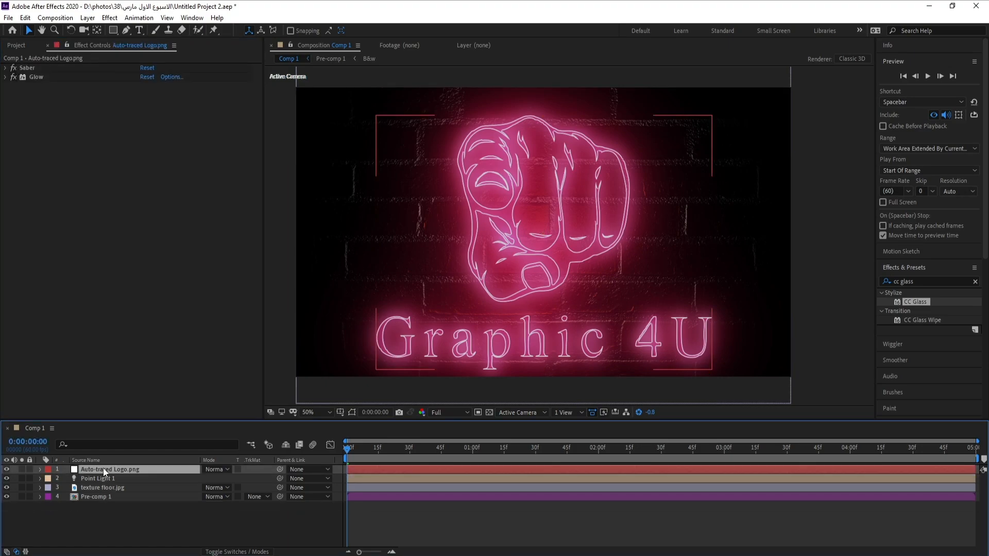
shift+click(108, 490)
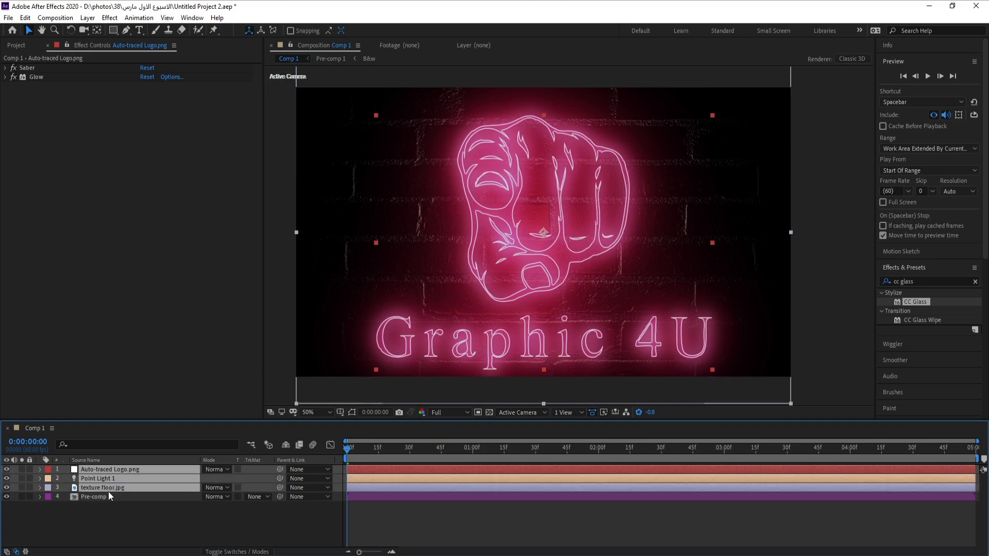
right_click(109, 494)
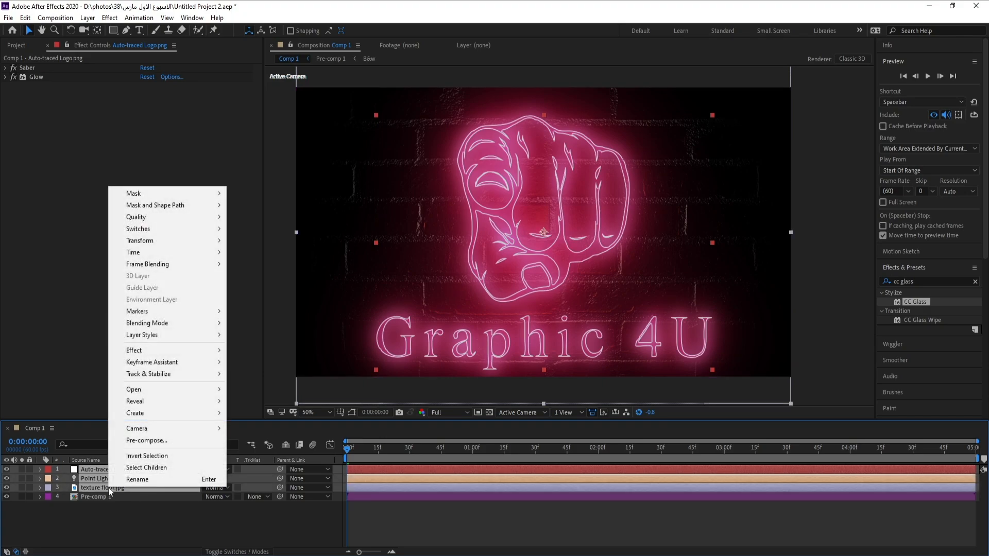
click(153, 442)
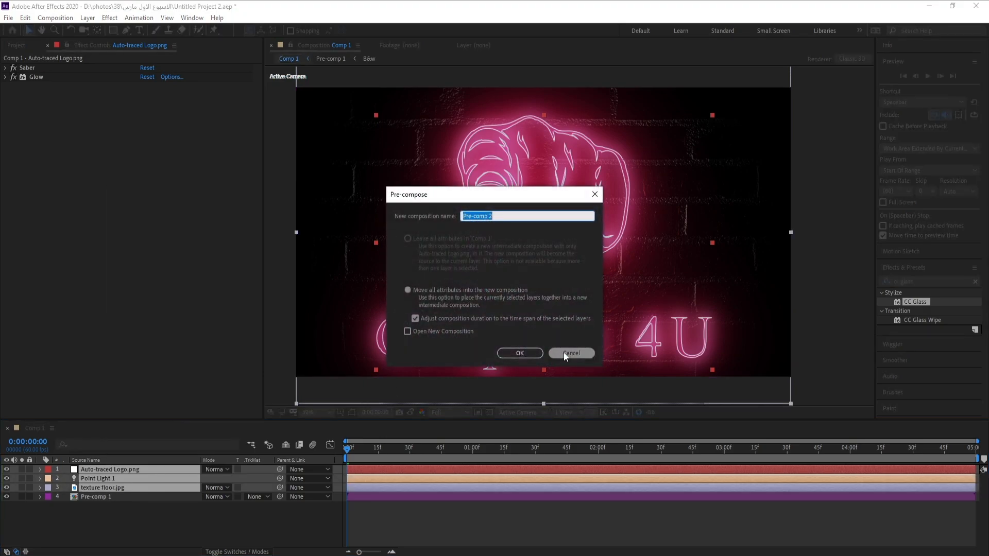
click(534, 355)
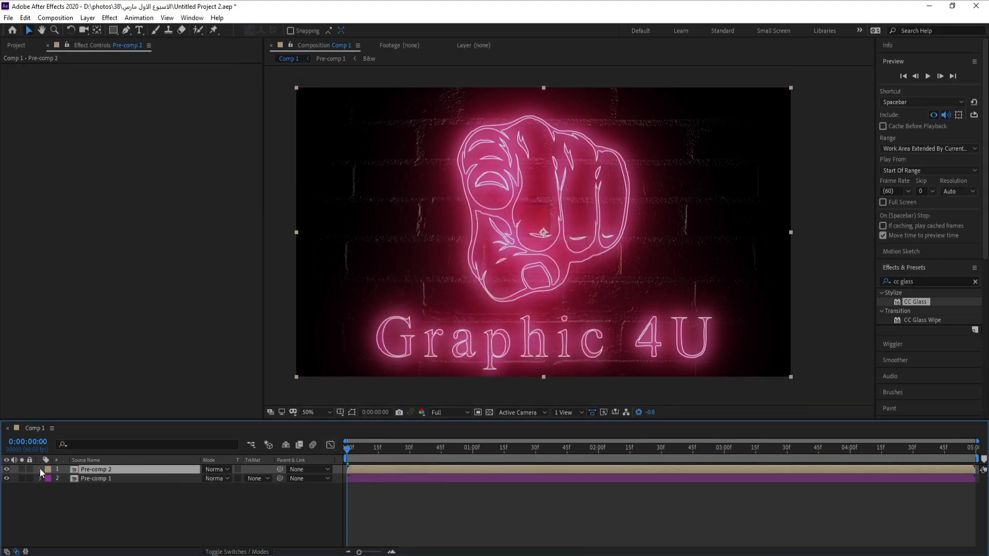
click(47, 470)
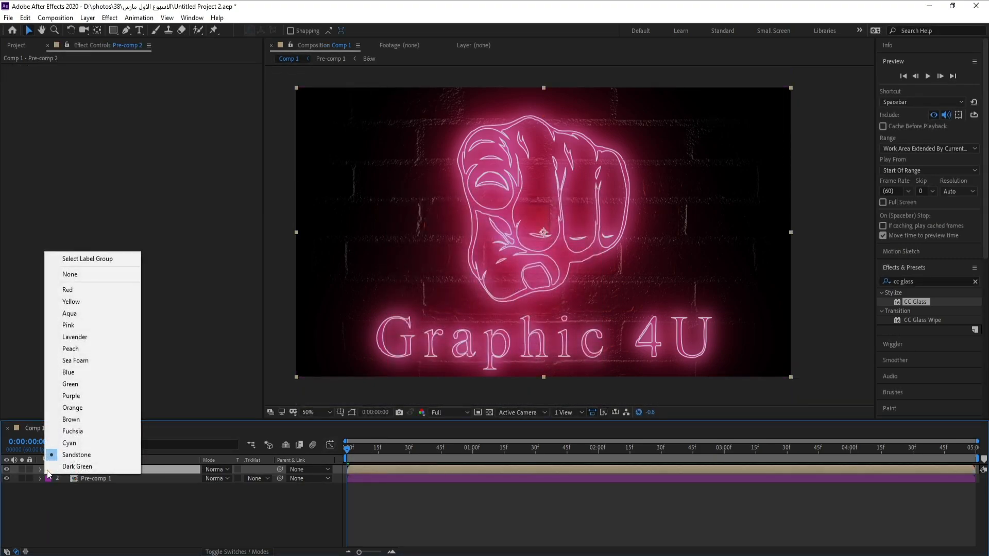
click(90, 408)
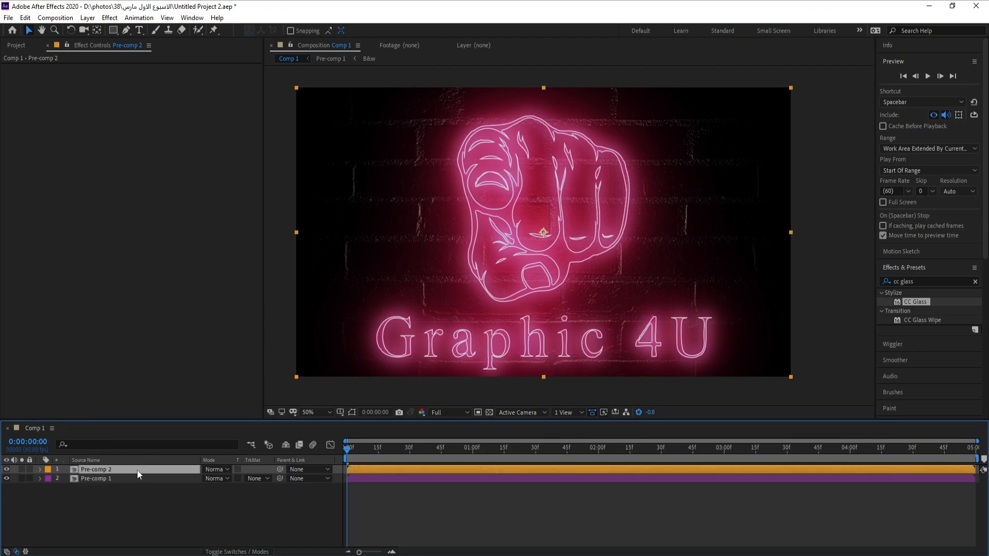
Keyframe the pre-comp's Opacity at 100% on the first frame and 0% on the next frame.
key(t)
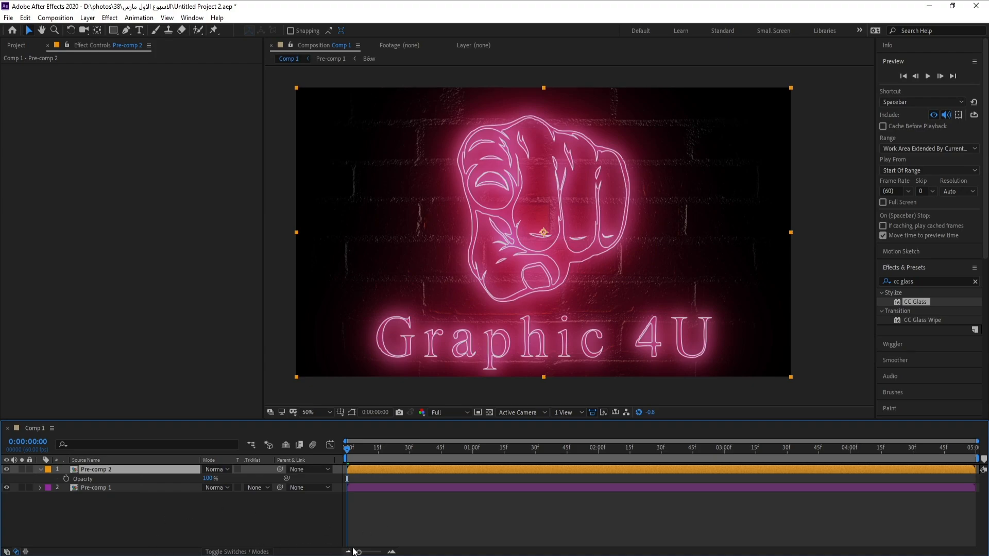
drag(359, 553, 403, 555)
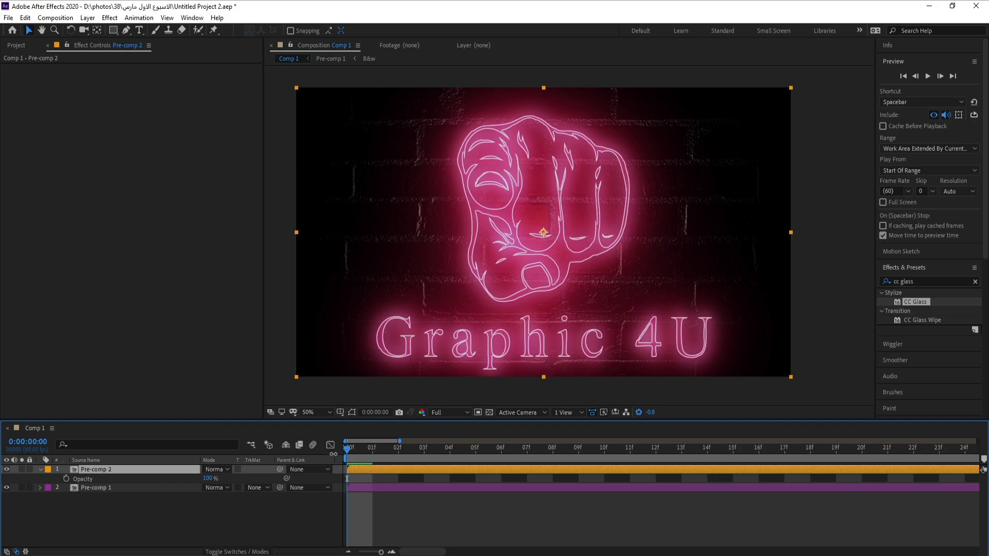
click(67, 479)
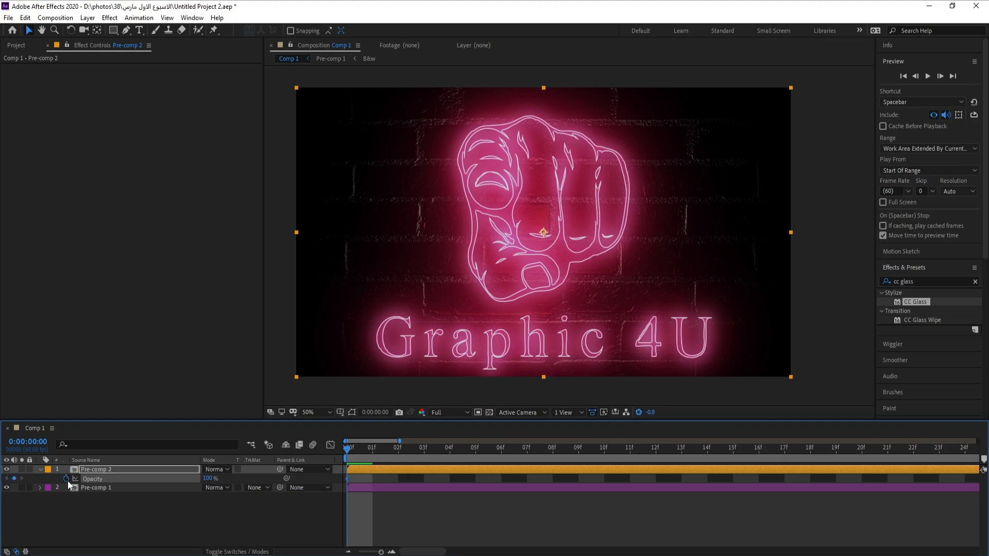
click(373, 450)
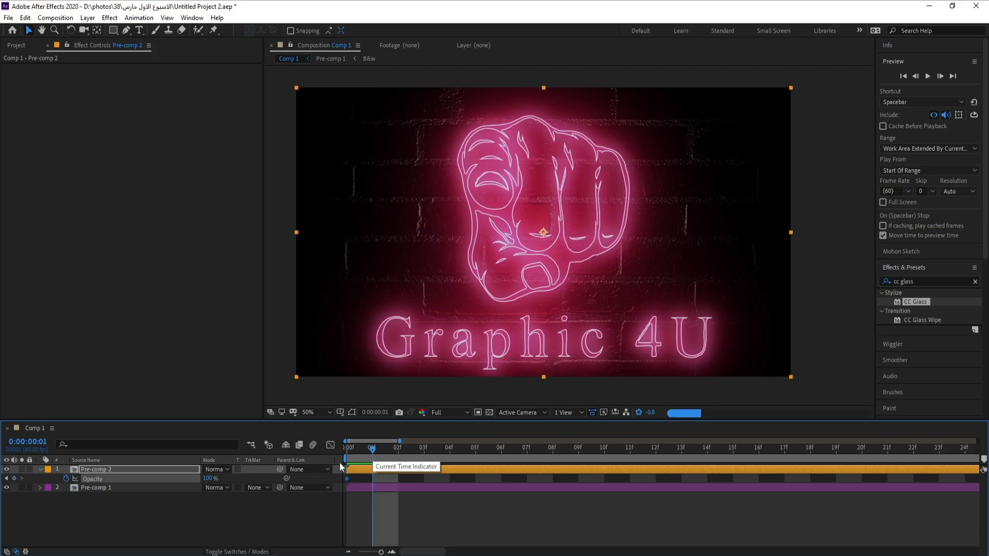
click(207, 478)
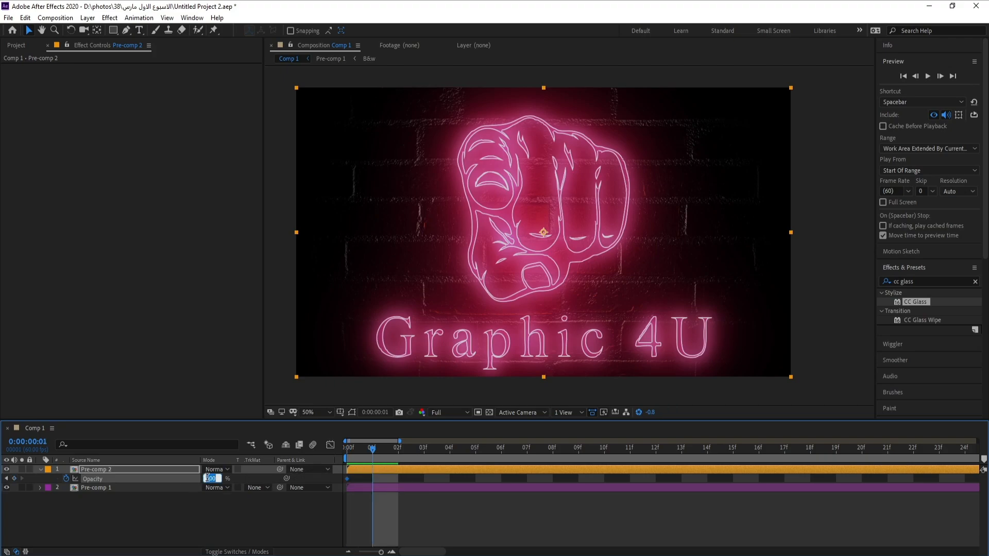
text(0)
key(Return)
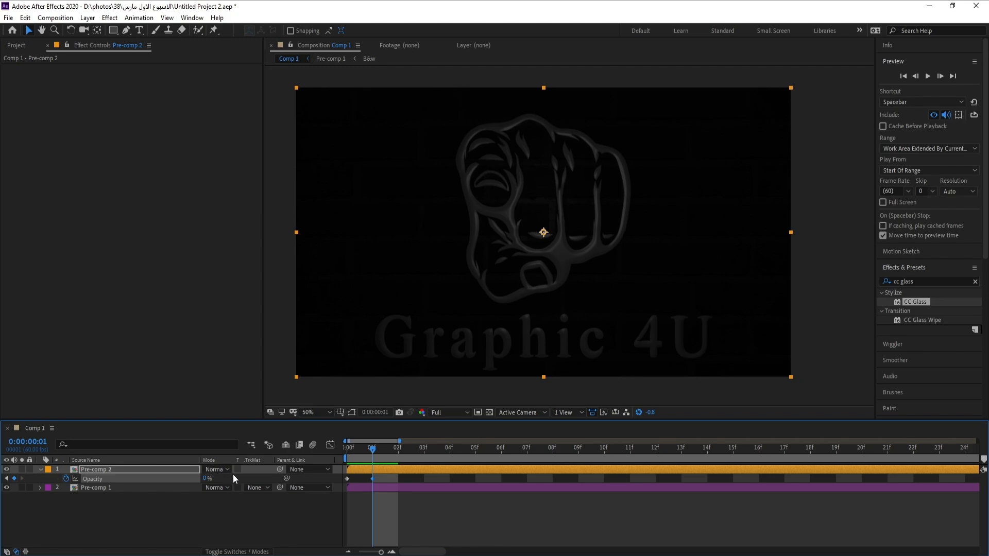
Add Opacity keyframes of 50% on frame 2 and 0% on frame 3 for a flicker.
click(401, 449)
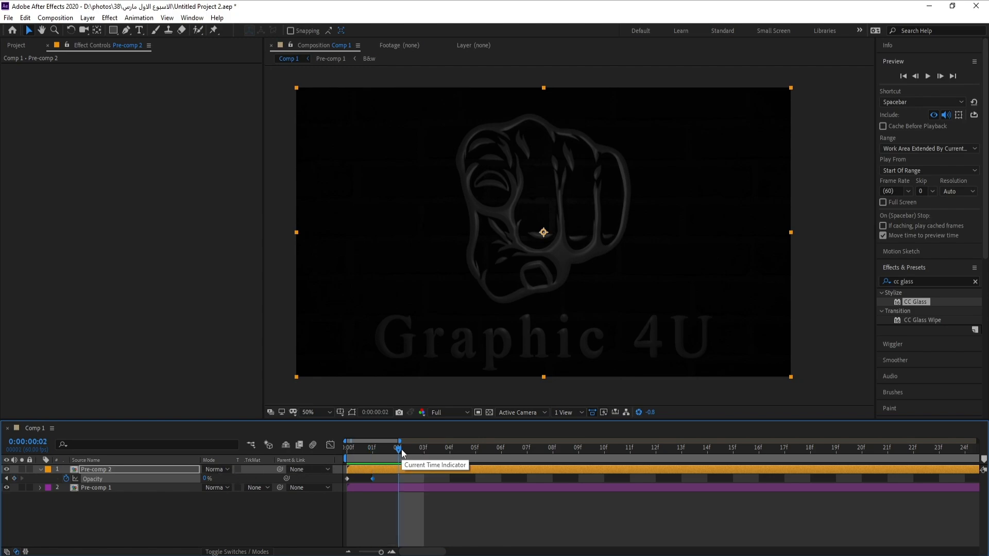
click(206, 479)
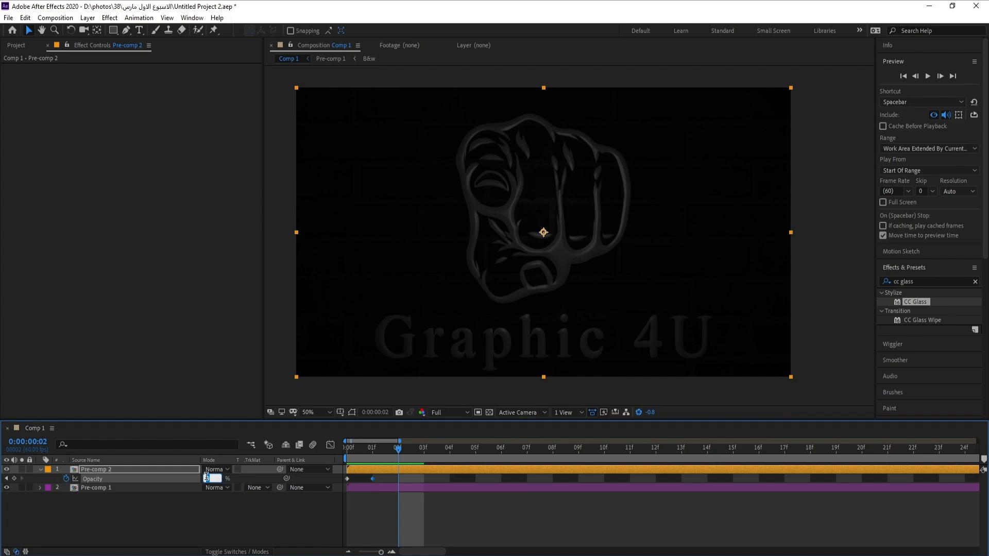
text(50)
key(Return)
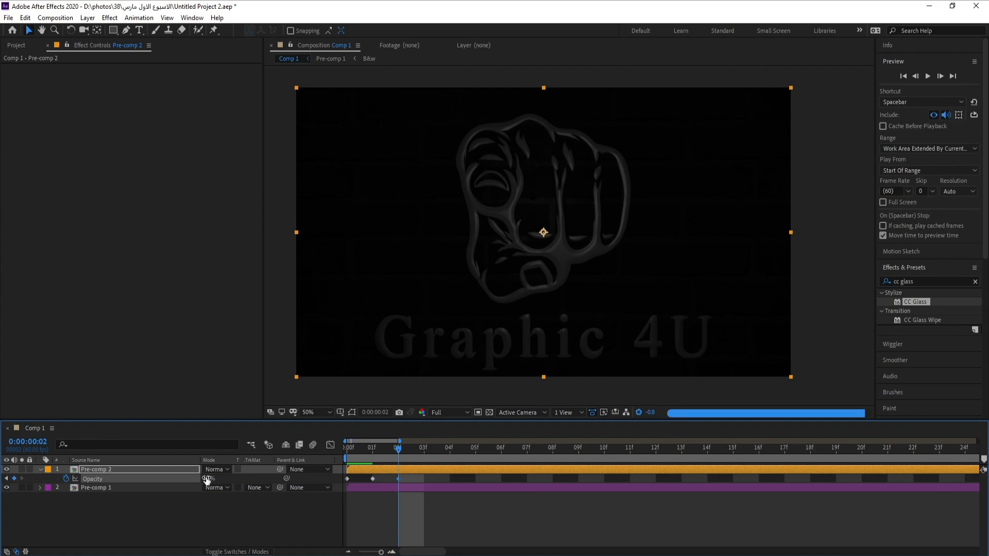
click(425, 450)
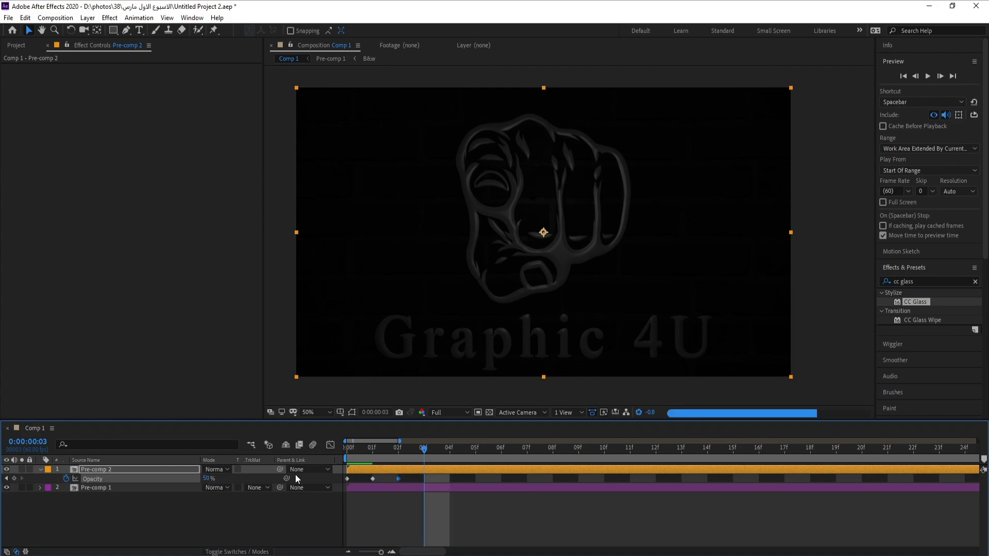
click(207, 479)
text(0)
key(Return)
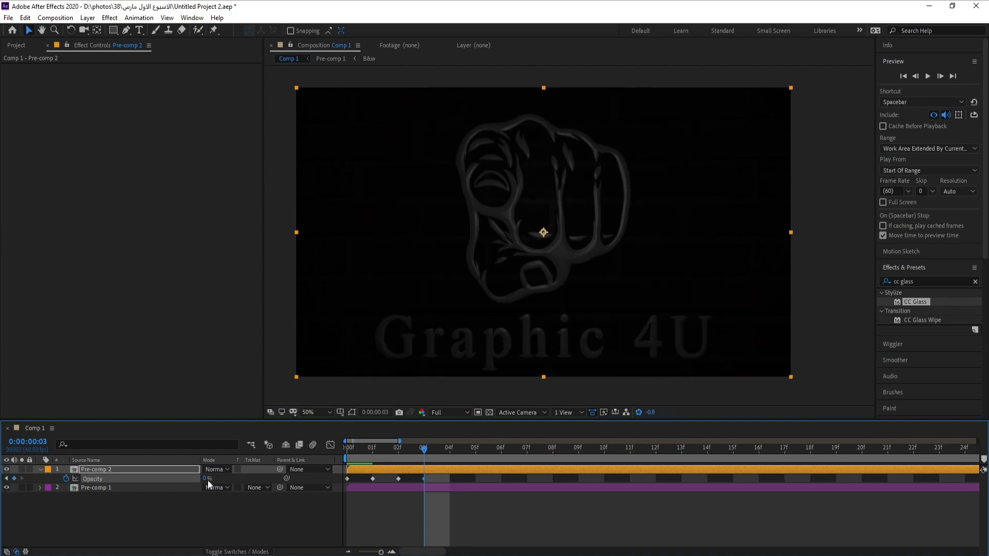
Continue the flicker with Opacity keyframes of 50%, 0% and 50% on frames 4, 5 and 6.
click(452, 453)
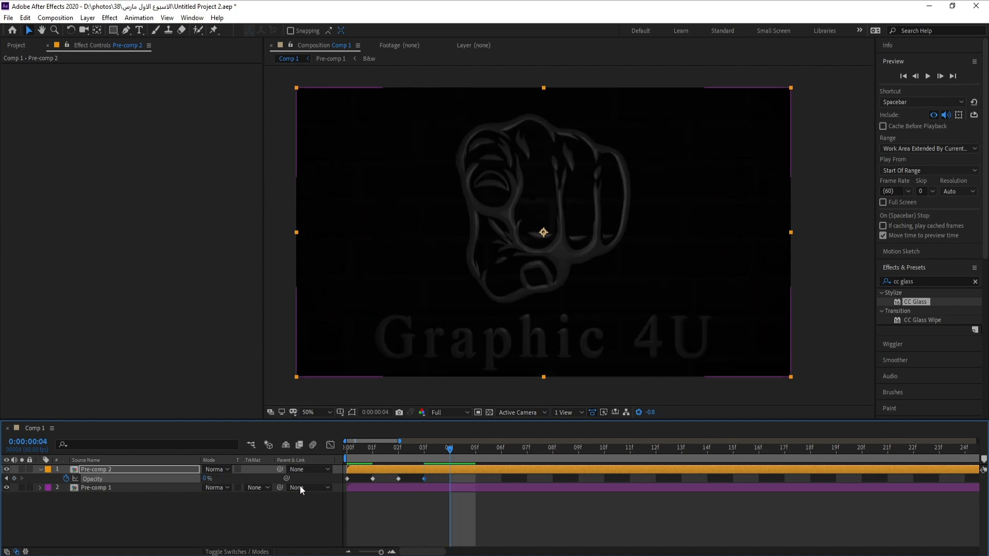
click(205, 479)
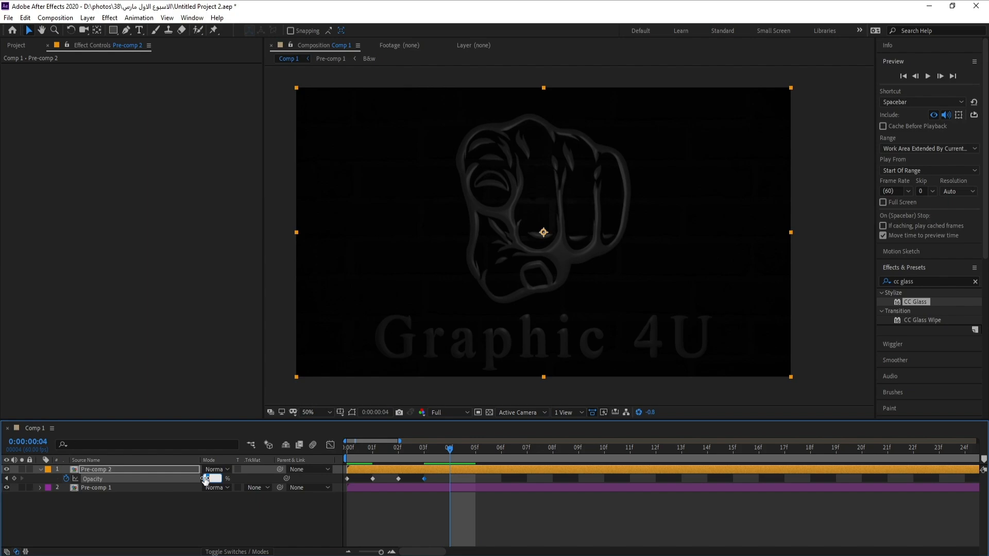
text(50)
key(Return)
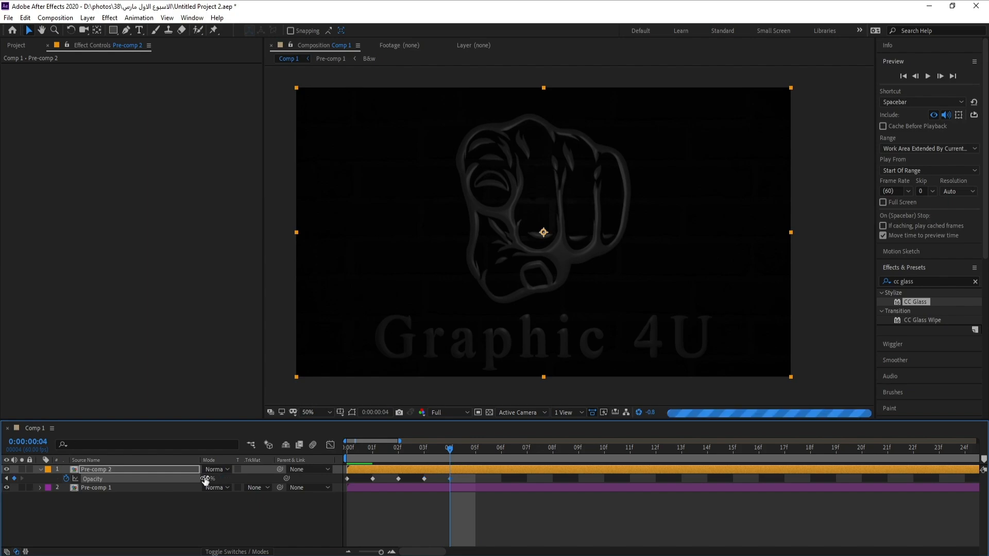
click(480, 450)
click(218, 478)
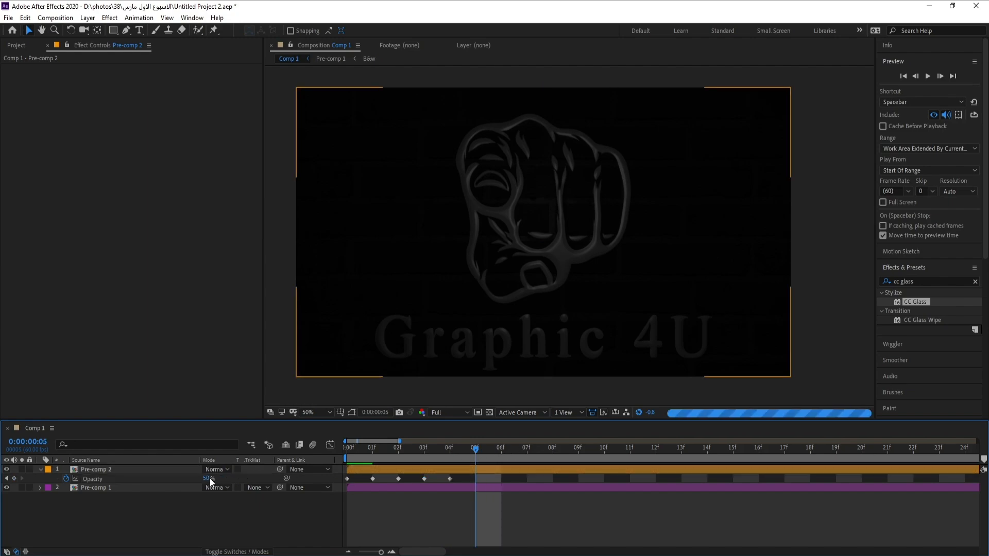
click(209, 478)
text(0)
key(Return)
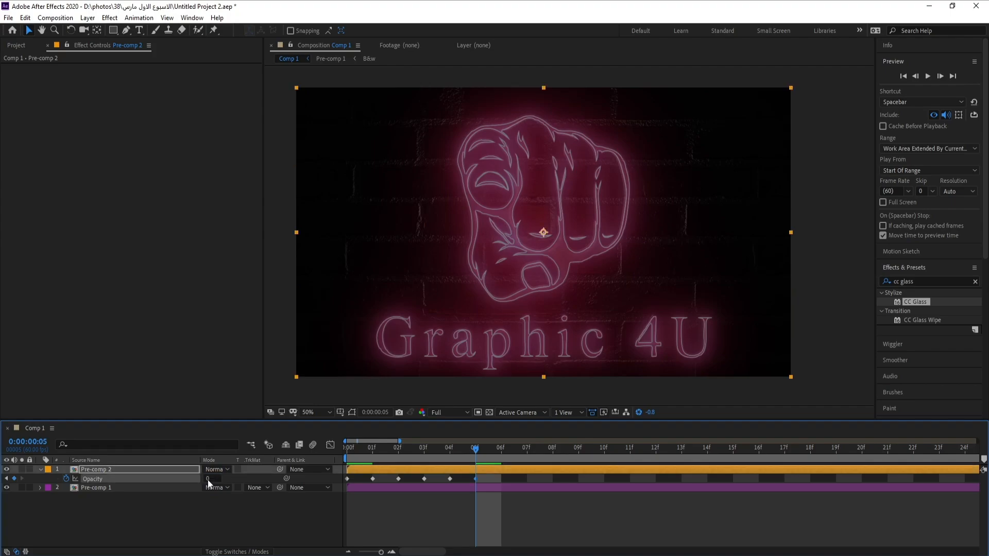
click(503, 453)
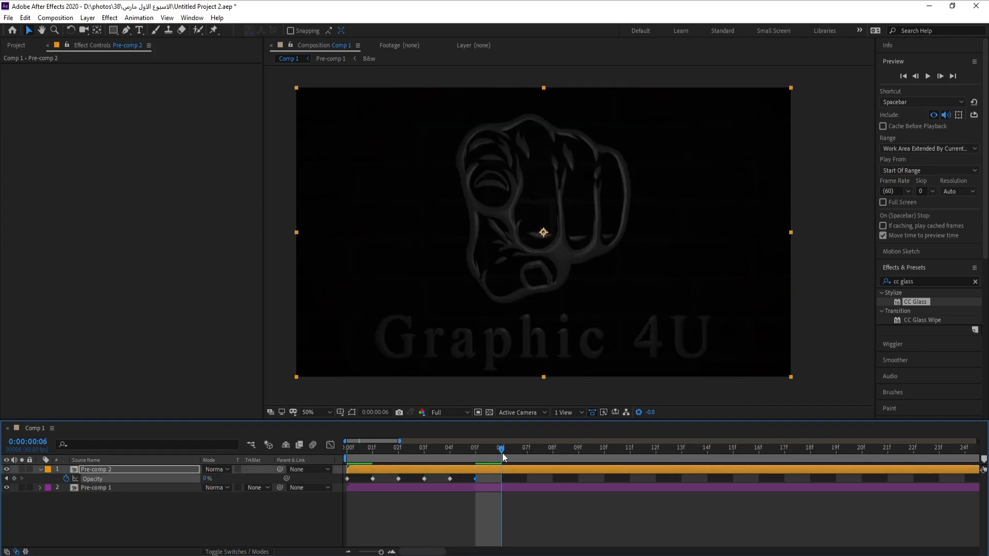
click(205, 479)
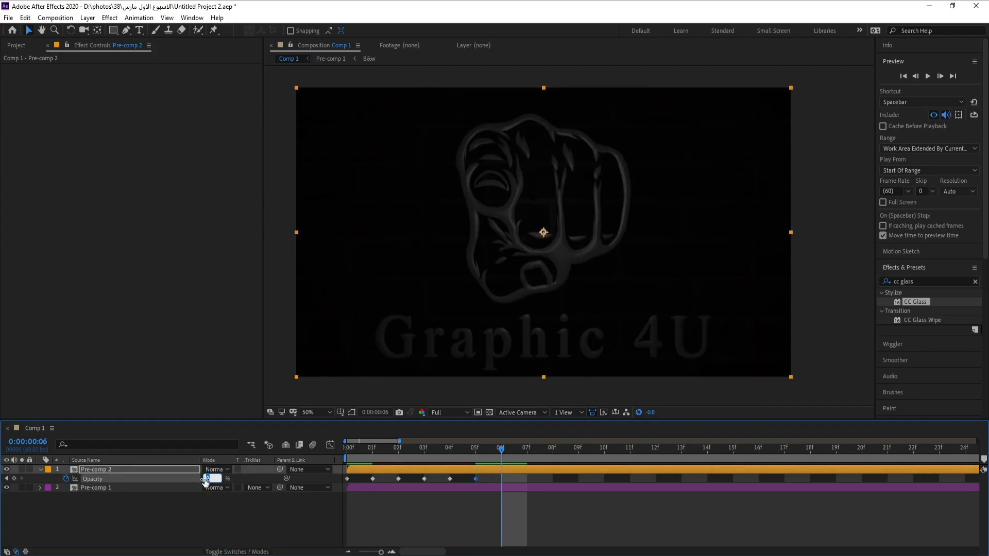
text(50)
key(Return)
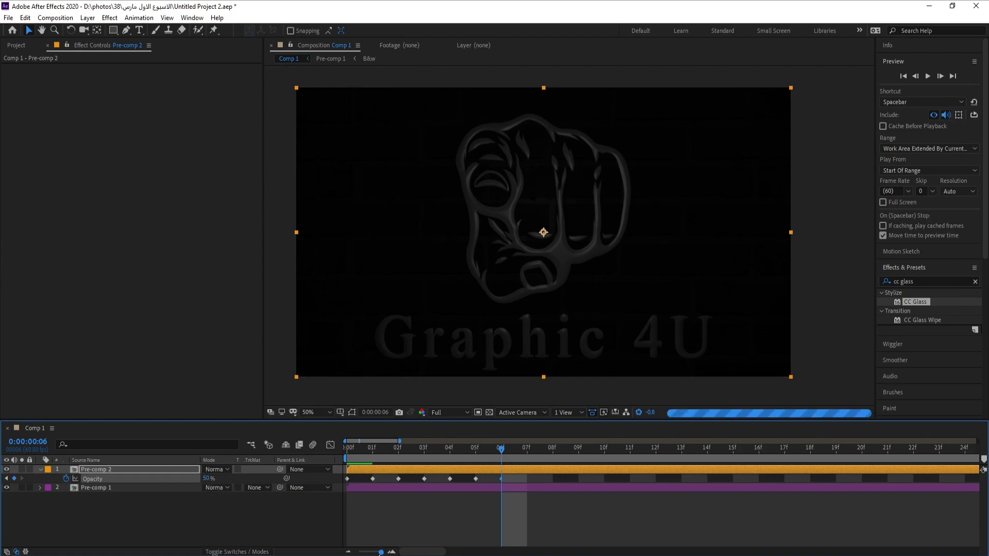
Copy the flicker Opacity keyframes and paste them starting at frame 8.
drag(381, 552, 359, 552)
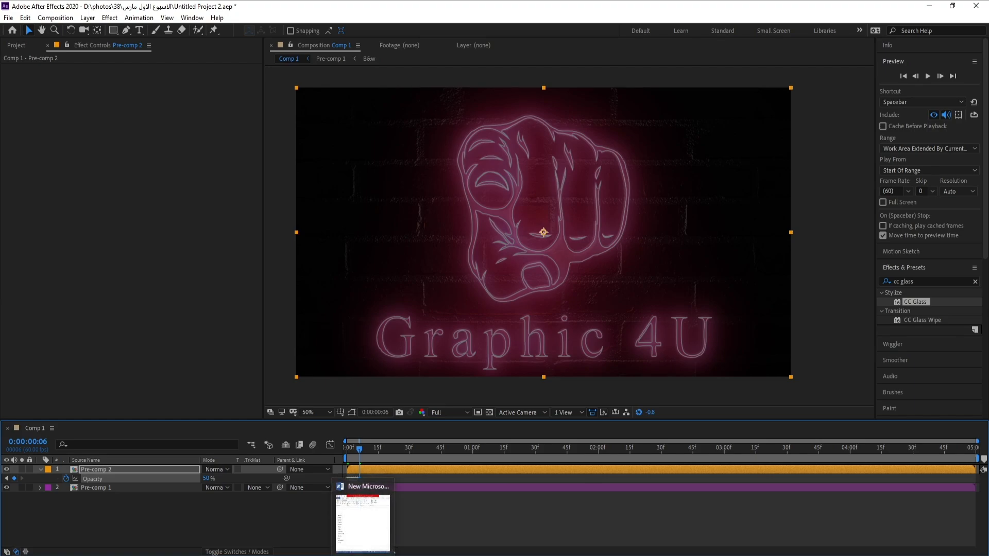
click(447, 518)
drag(385, 471, 361, 484)
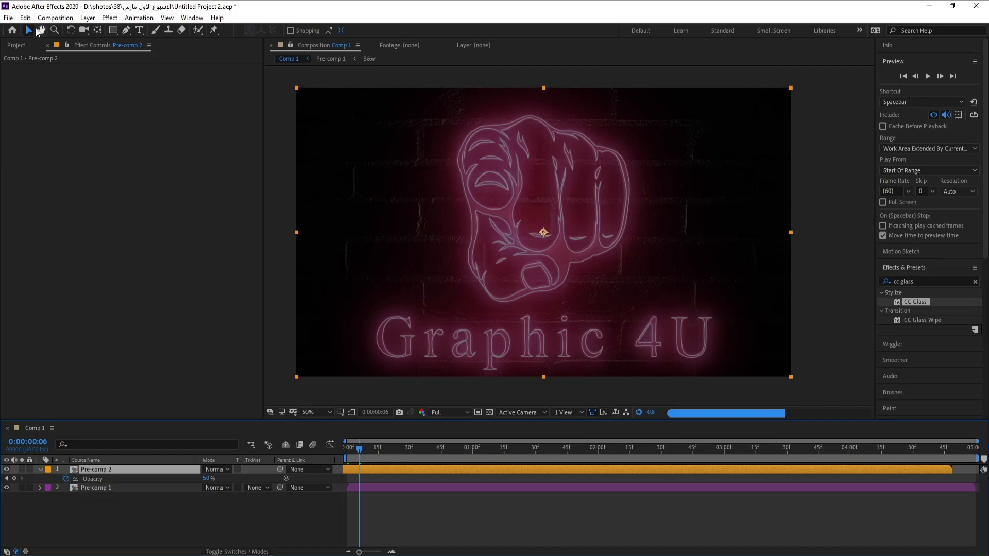
click(26, 18)
click(33, 28)
drag(378, 476, 334, 491)
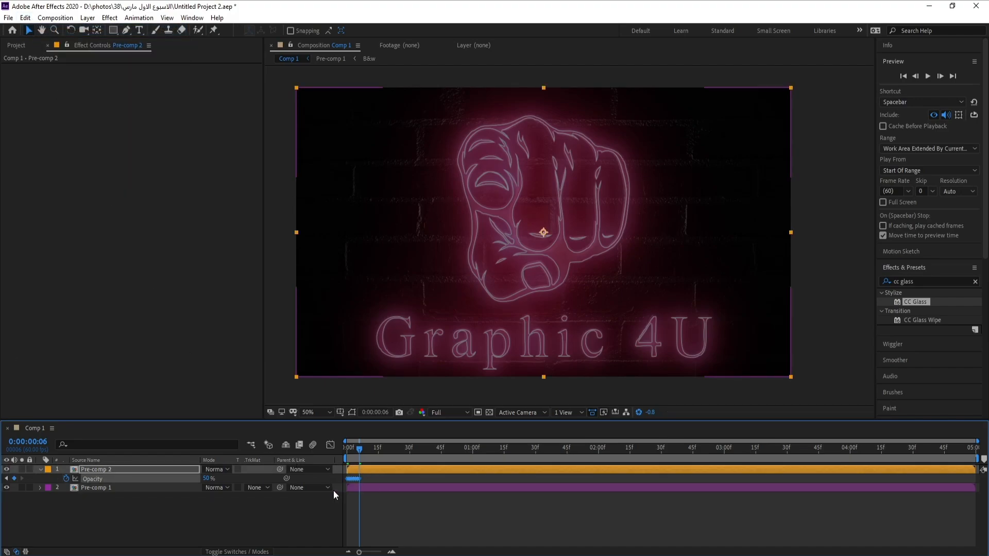
click(362, 450)
click(363, 449)
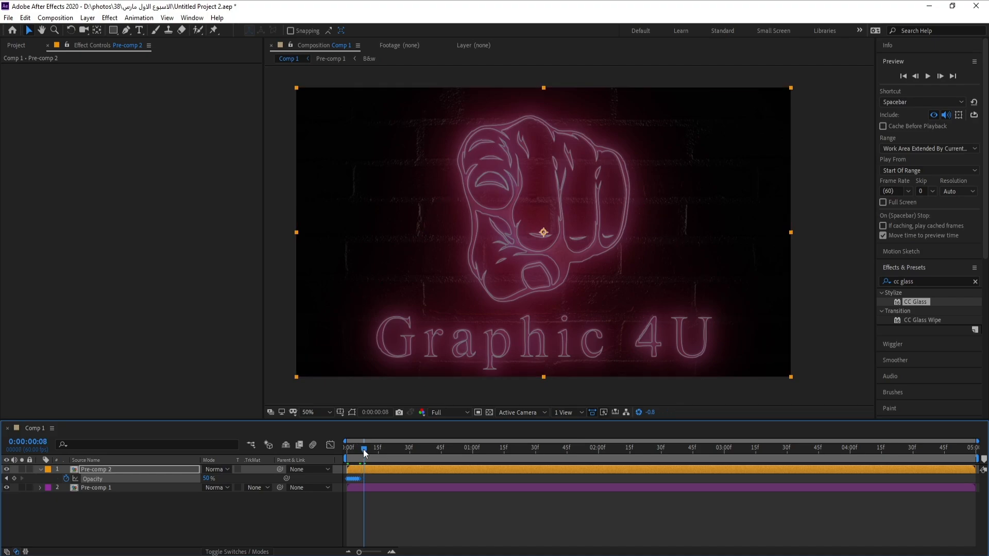
key(ctrl+v)
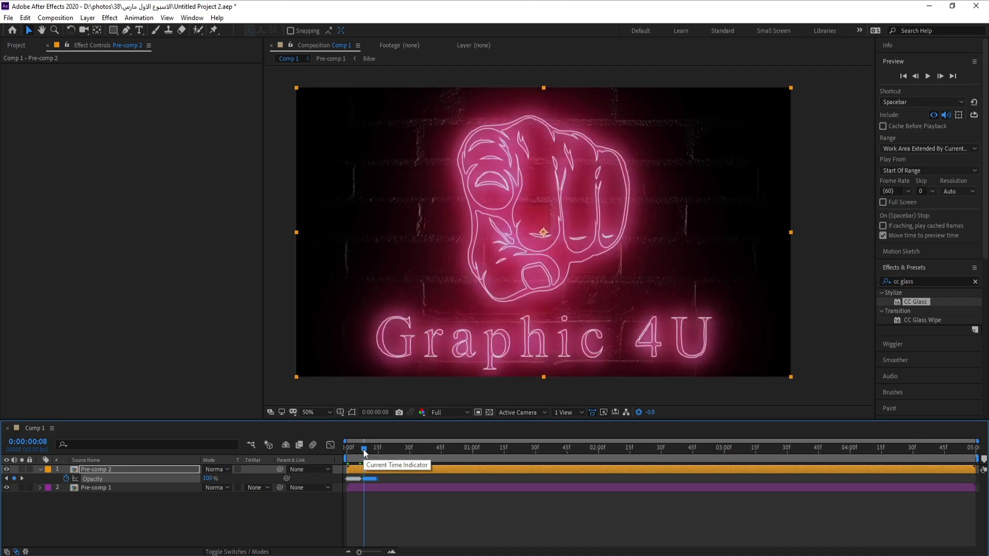
Switch the preview resolution to Quarter and preview the flicker animation.
click(443, 413)
click(448, 472)
key(space)
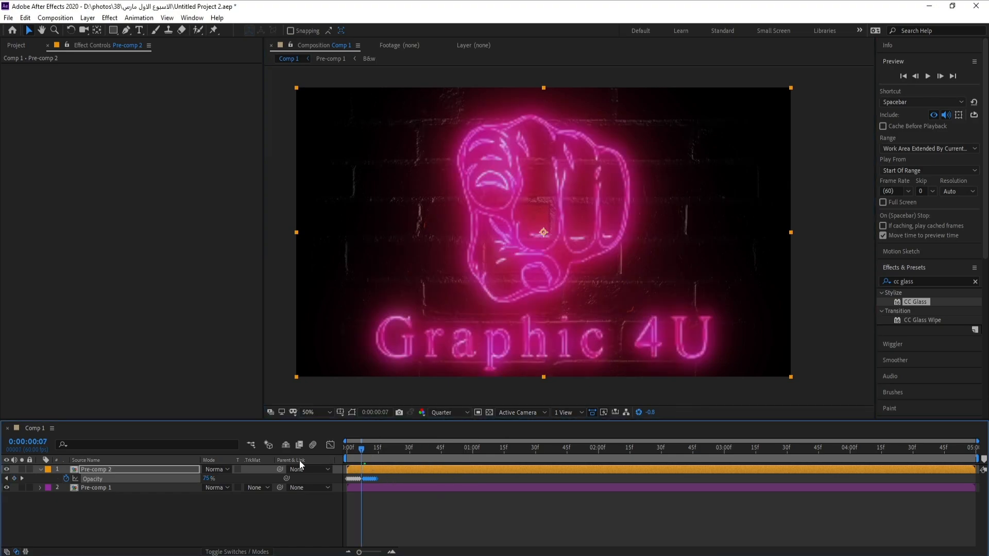
key(space)
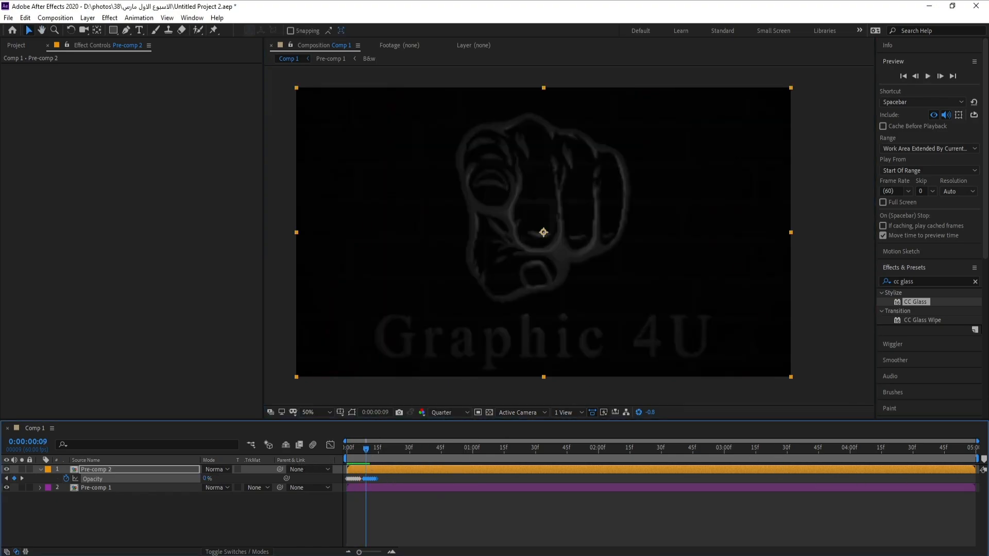
Shorten the work area to the opening frames and shift the pasted keyframes to start around frame 13, previewing the result.
mouse_move(980, 457)
mouse_down()
mouse_move(408, 489)
mouse_move(383, 553)
mouse_up()
key(space)
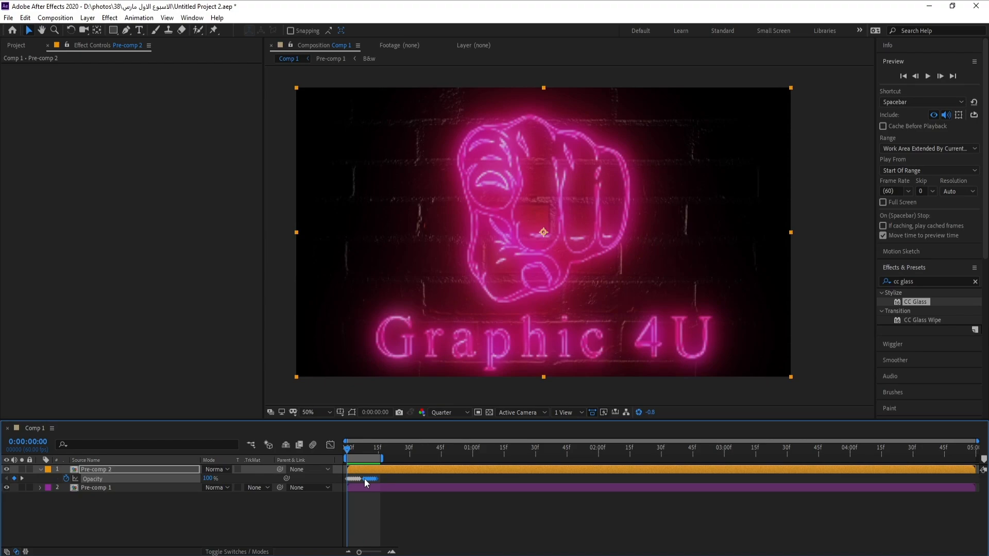
mouse_move(388, 463)
mouse_down()
mouse_move(405, 463)
mouse_move(377, 481)
mouse_up()
key(space)
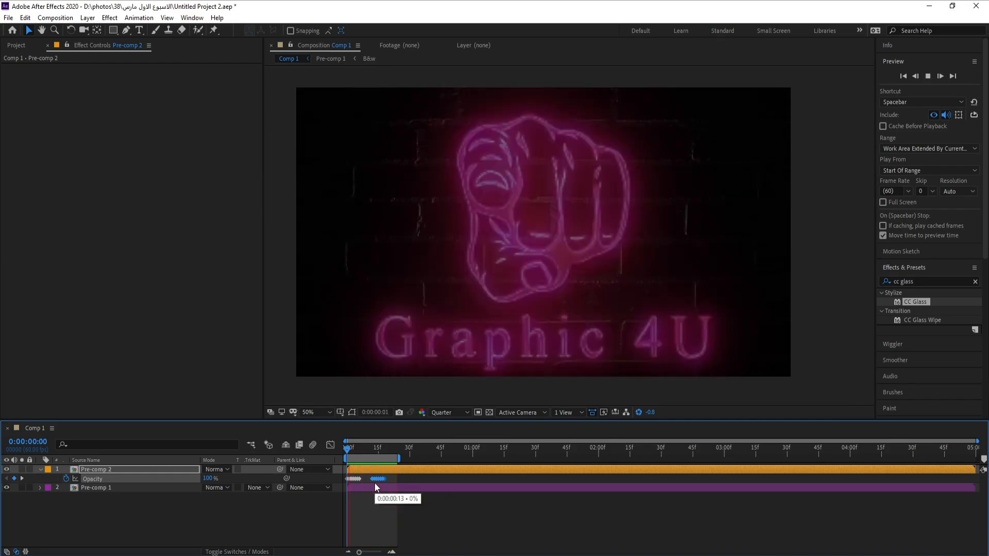
key(space)
drag(373, 480, 381, 481)
key(space)
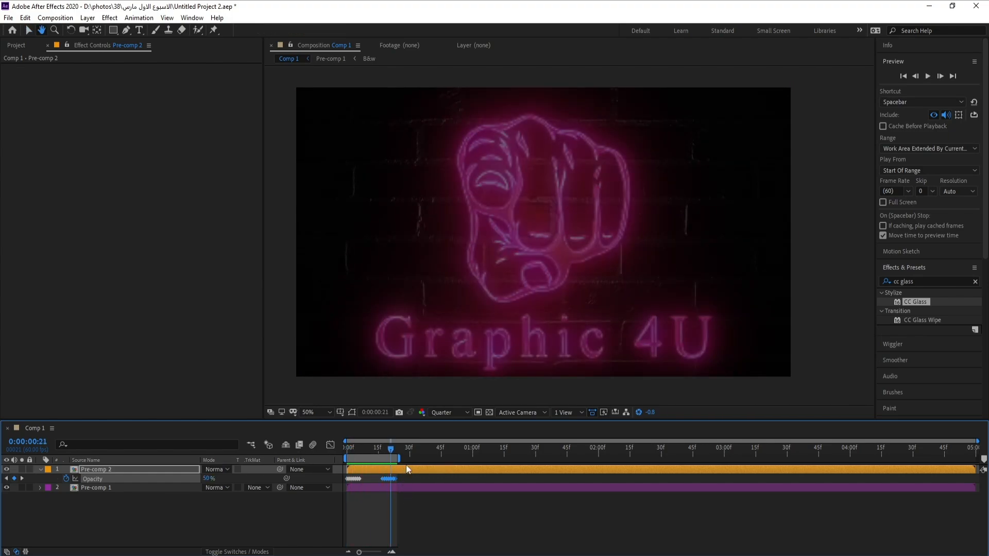
drag(399, 458, 409, 459)
key(space)
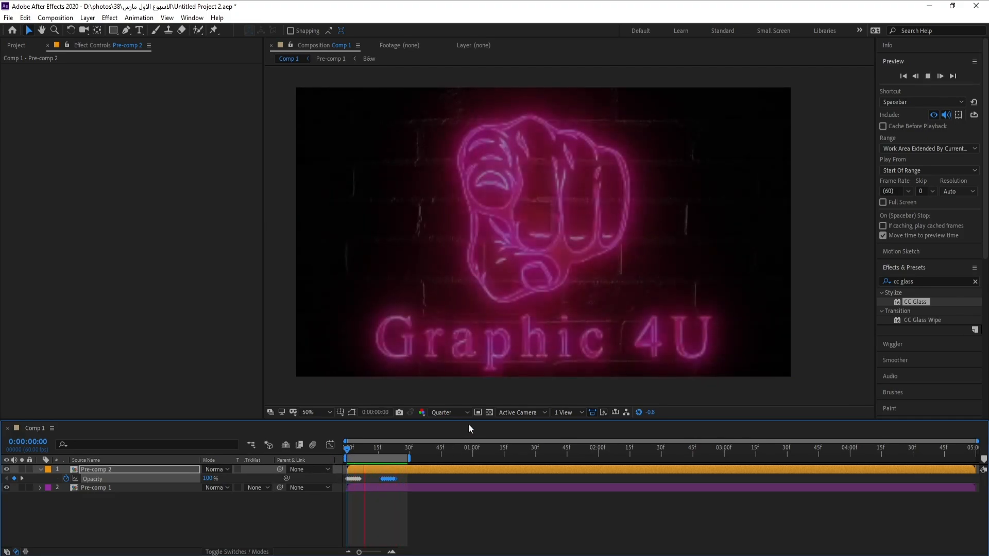
Restore Full preview resolution and play the flicker animation from the start.
click(454, 411)
click(453, 439)
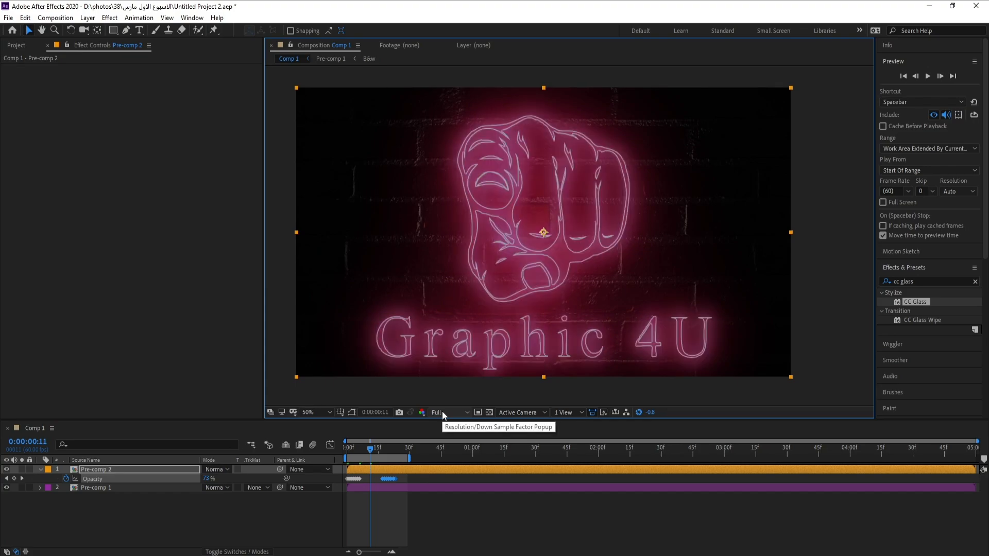
drag(372, 449, 336, 462)
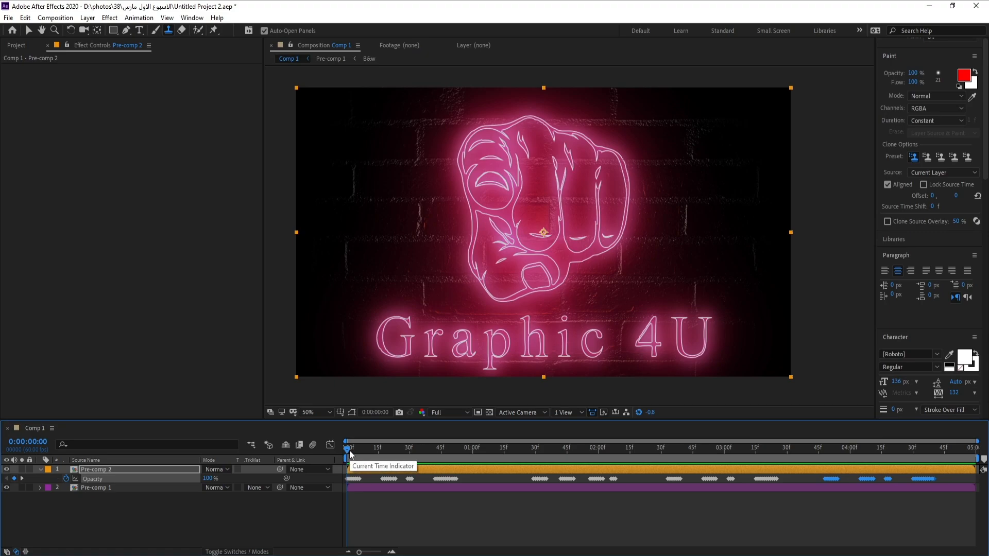
key(space)
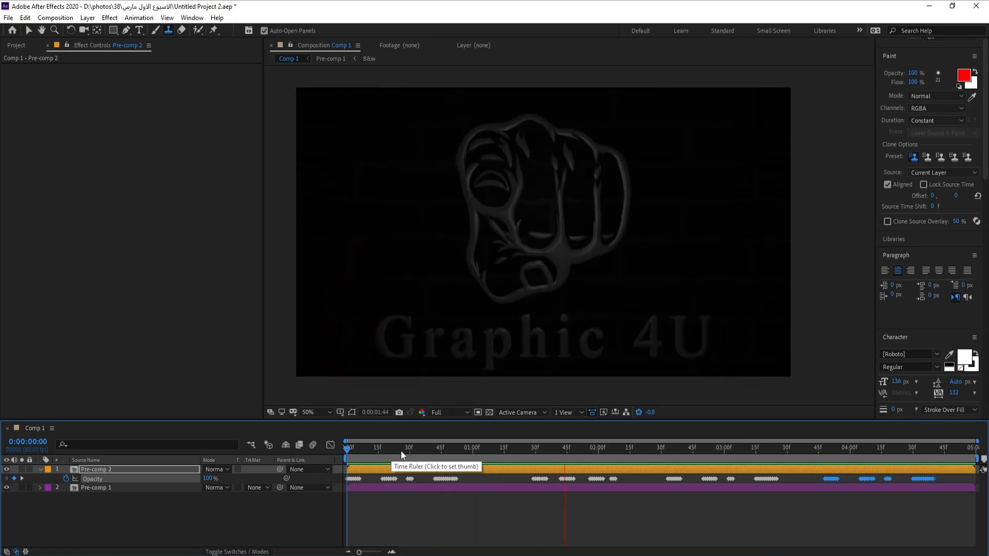